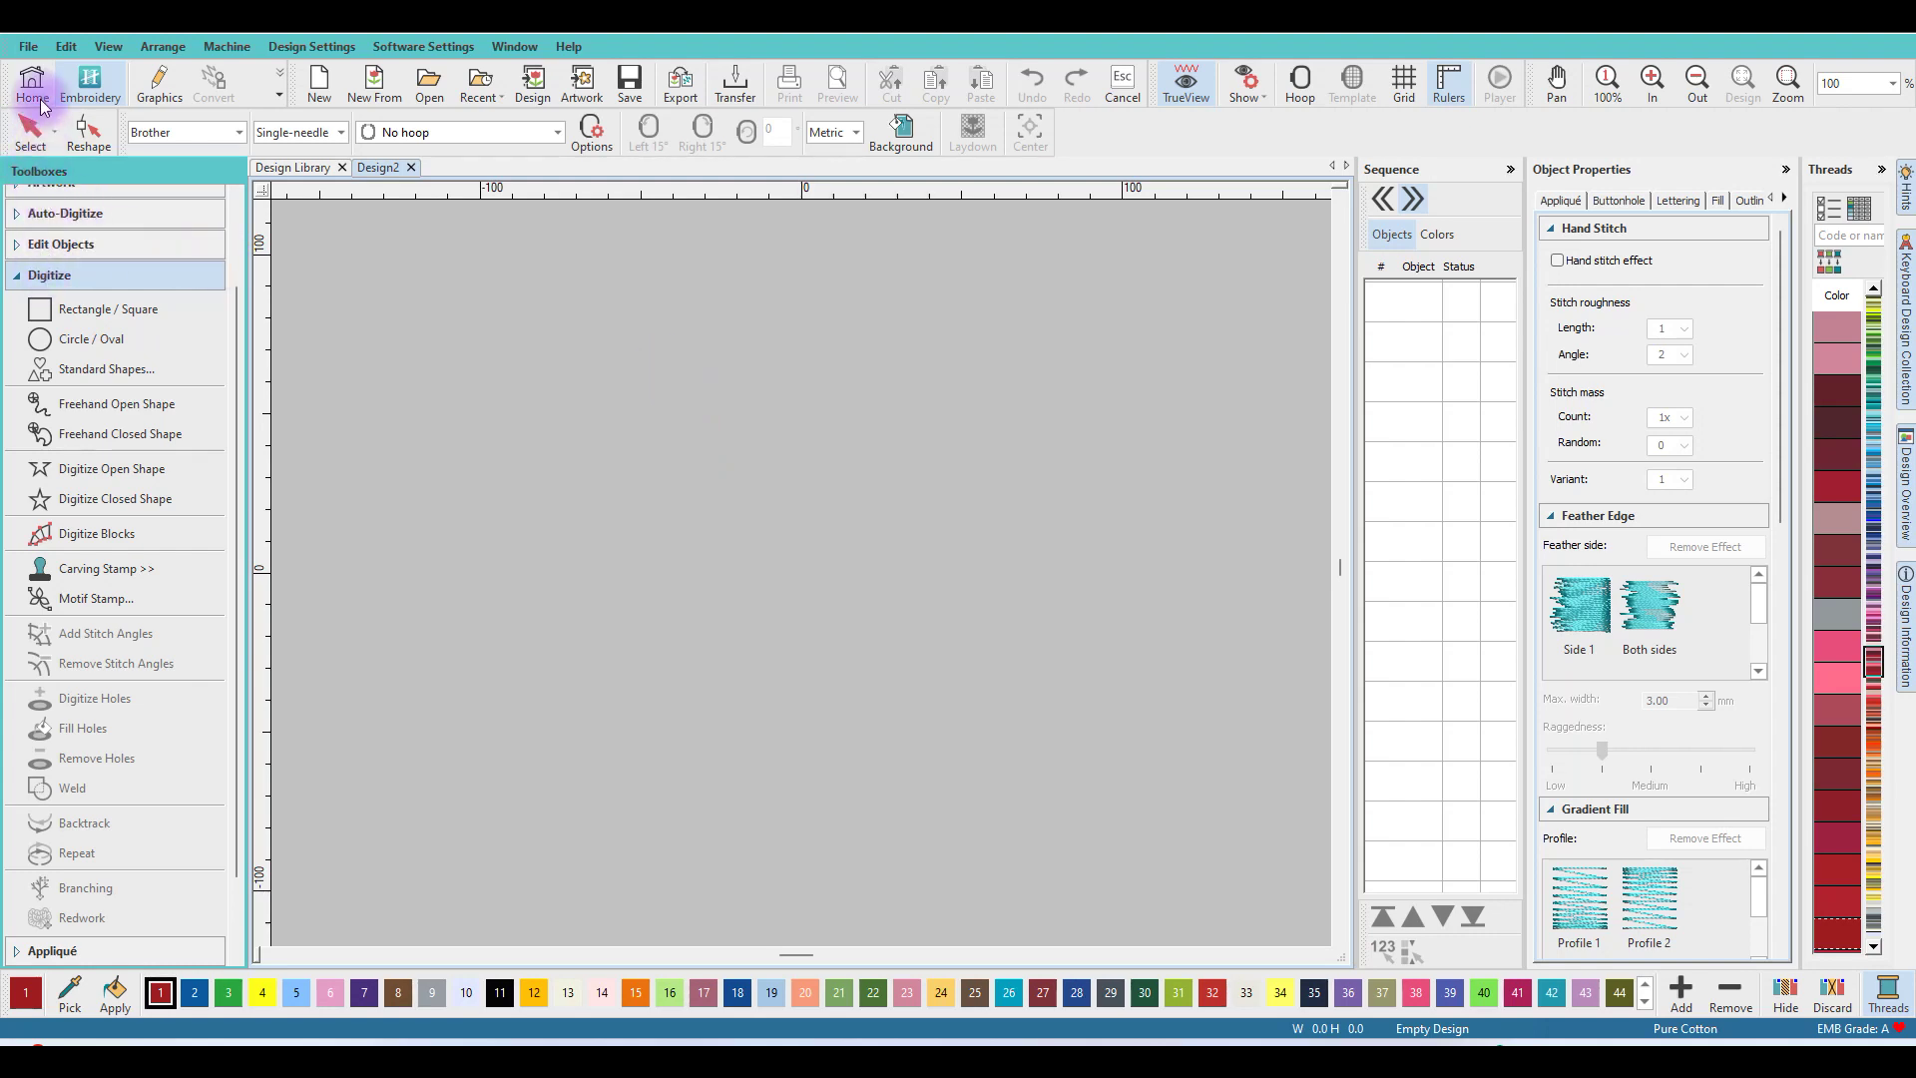
Open beren achtergrondje8x8 goede.EMB from the desktop via File > Open Design
left_click(29, 48)
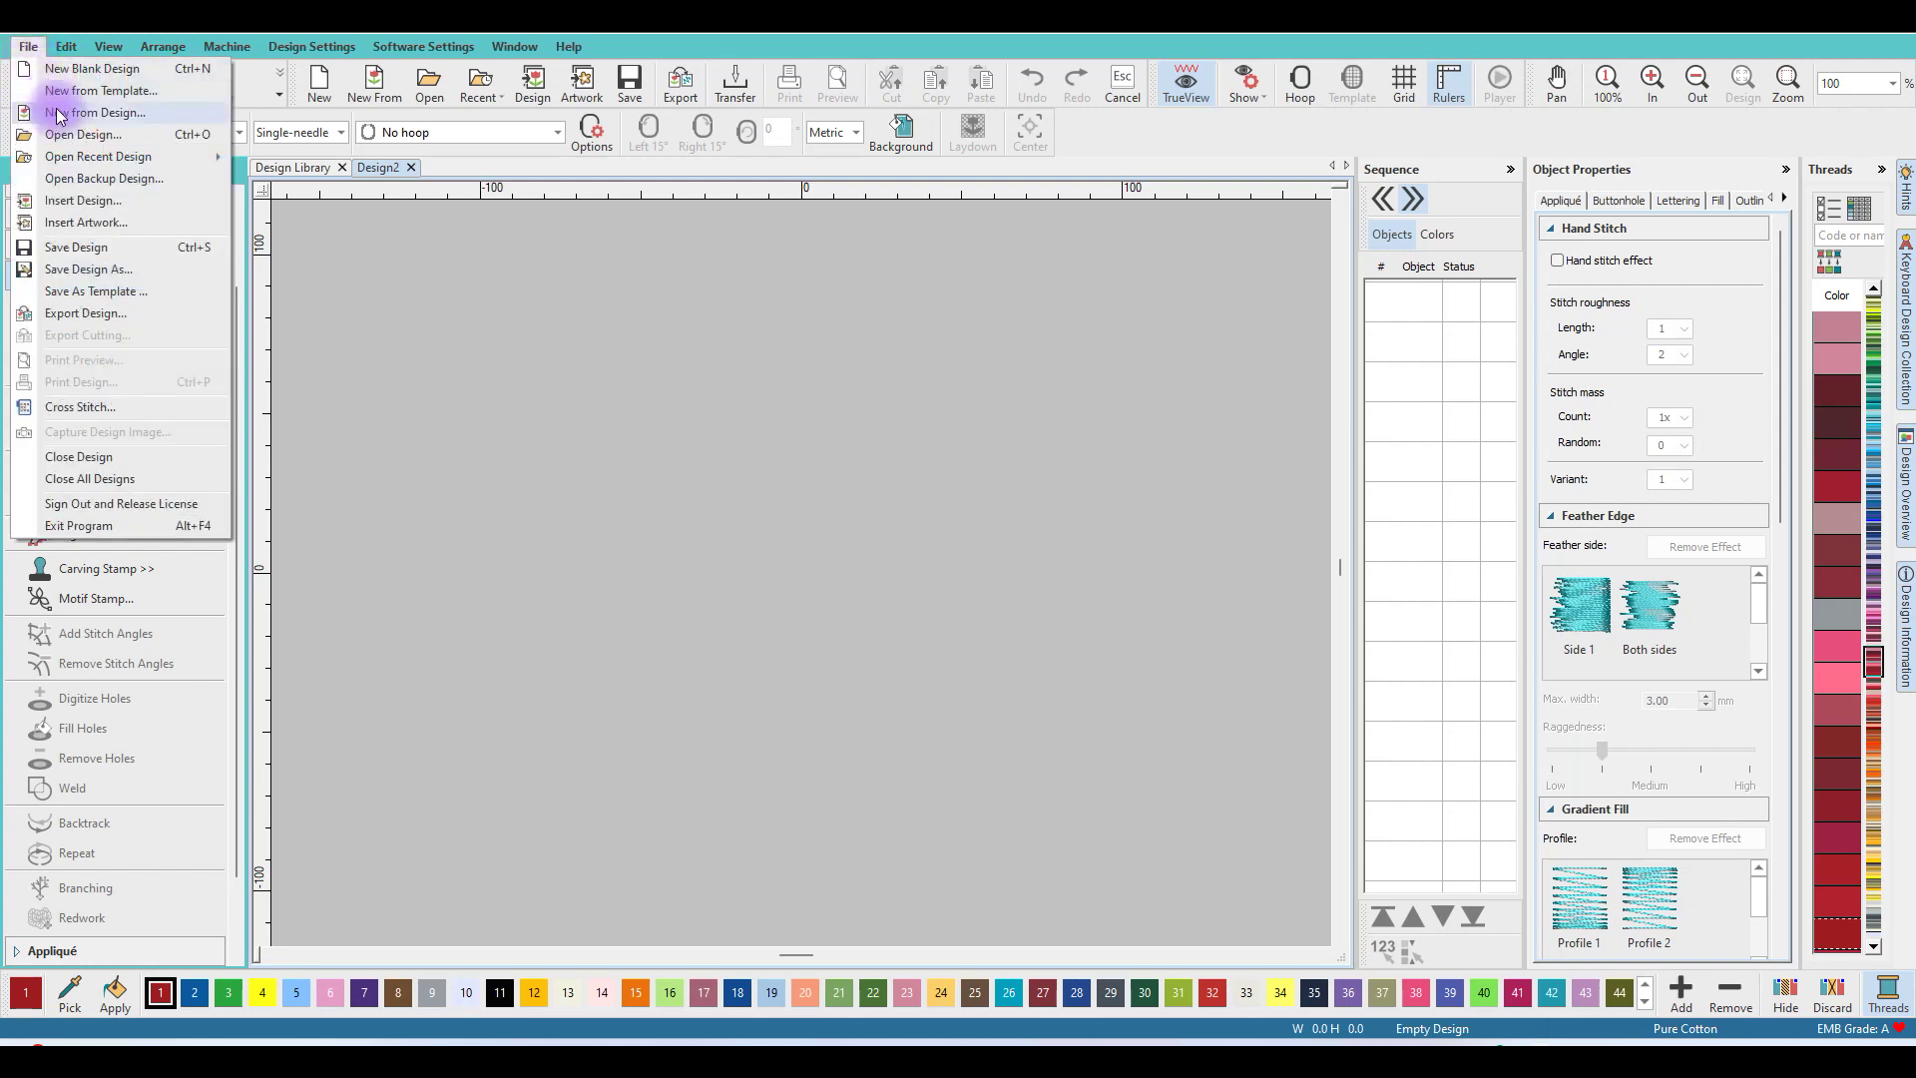
left_click(311, 238)
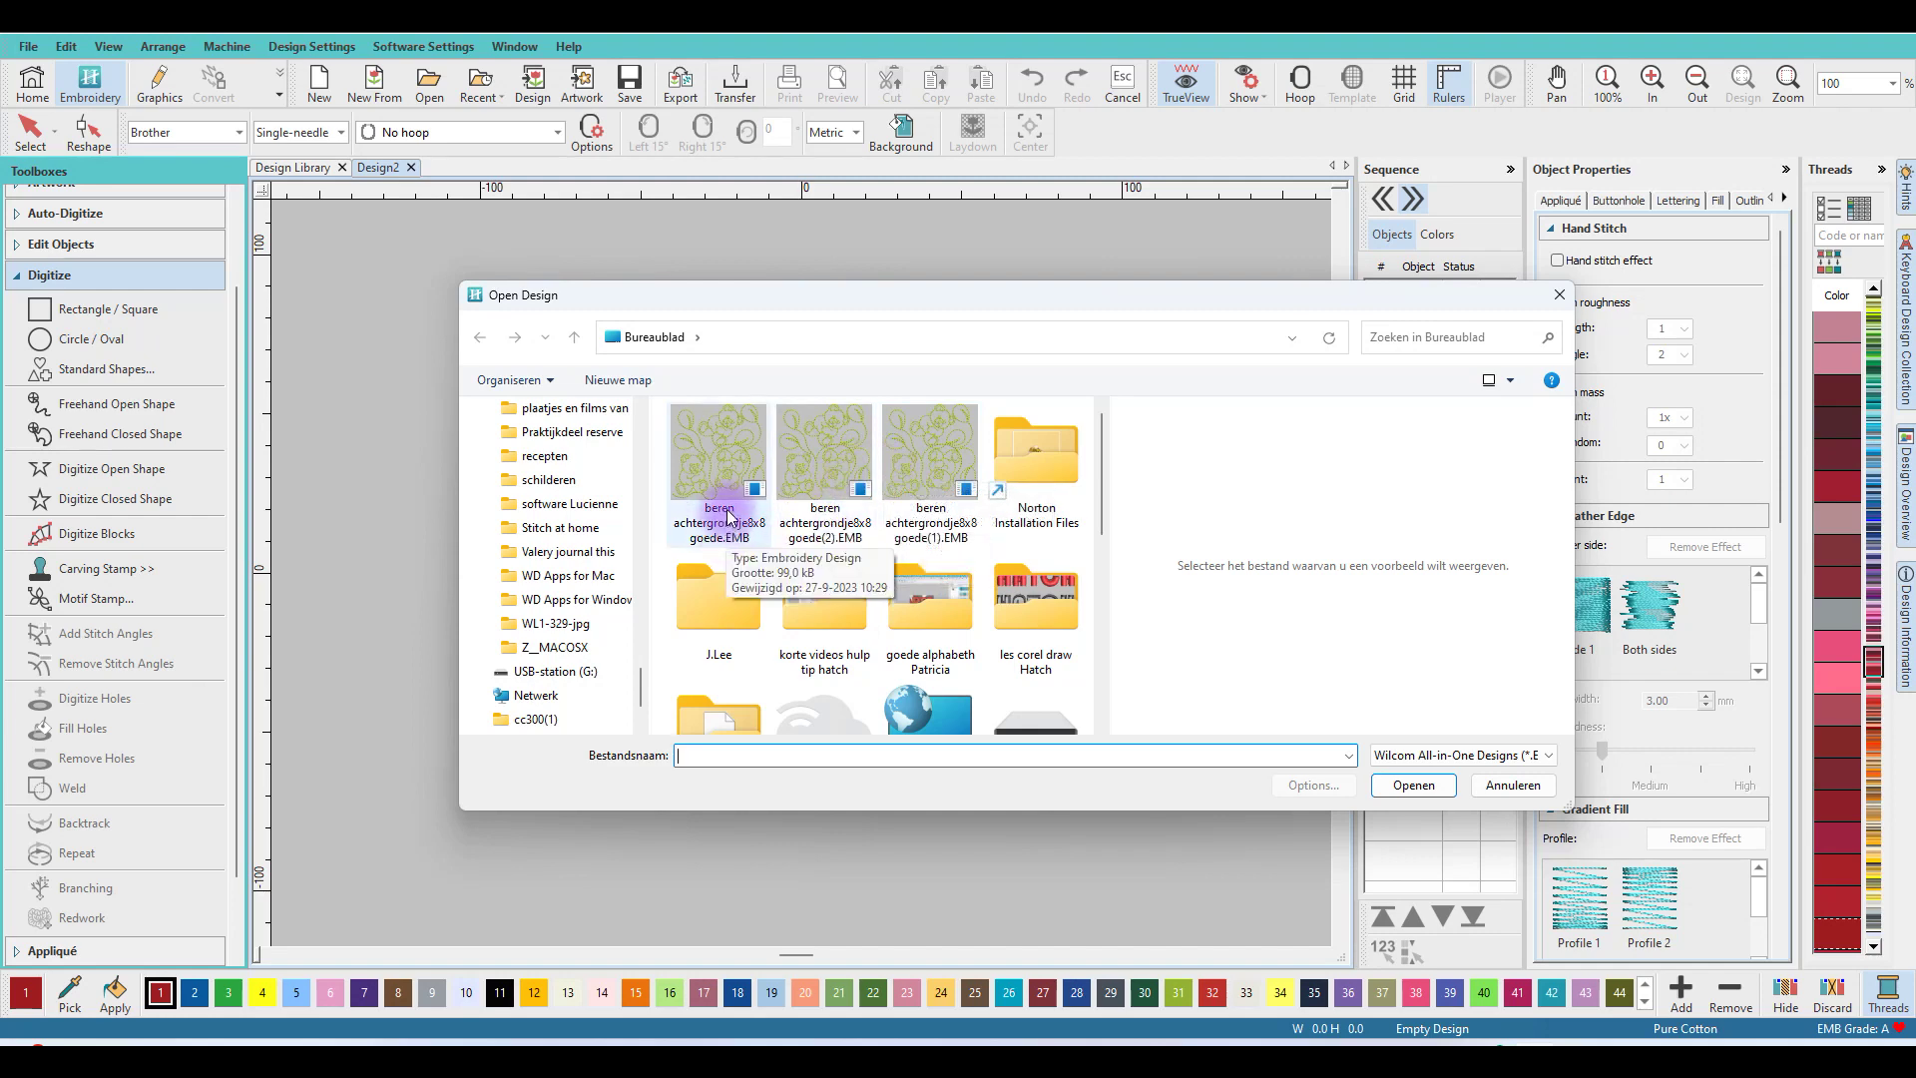
left_click(719, 447)
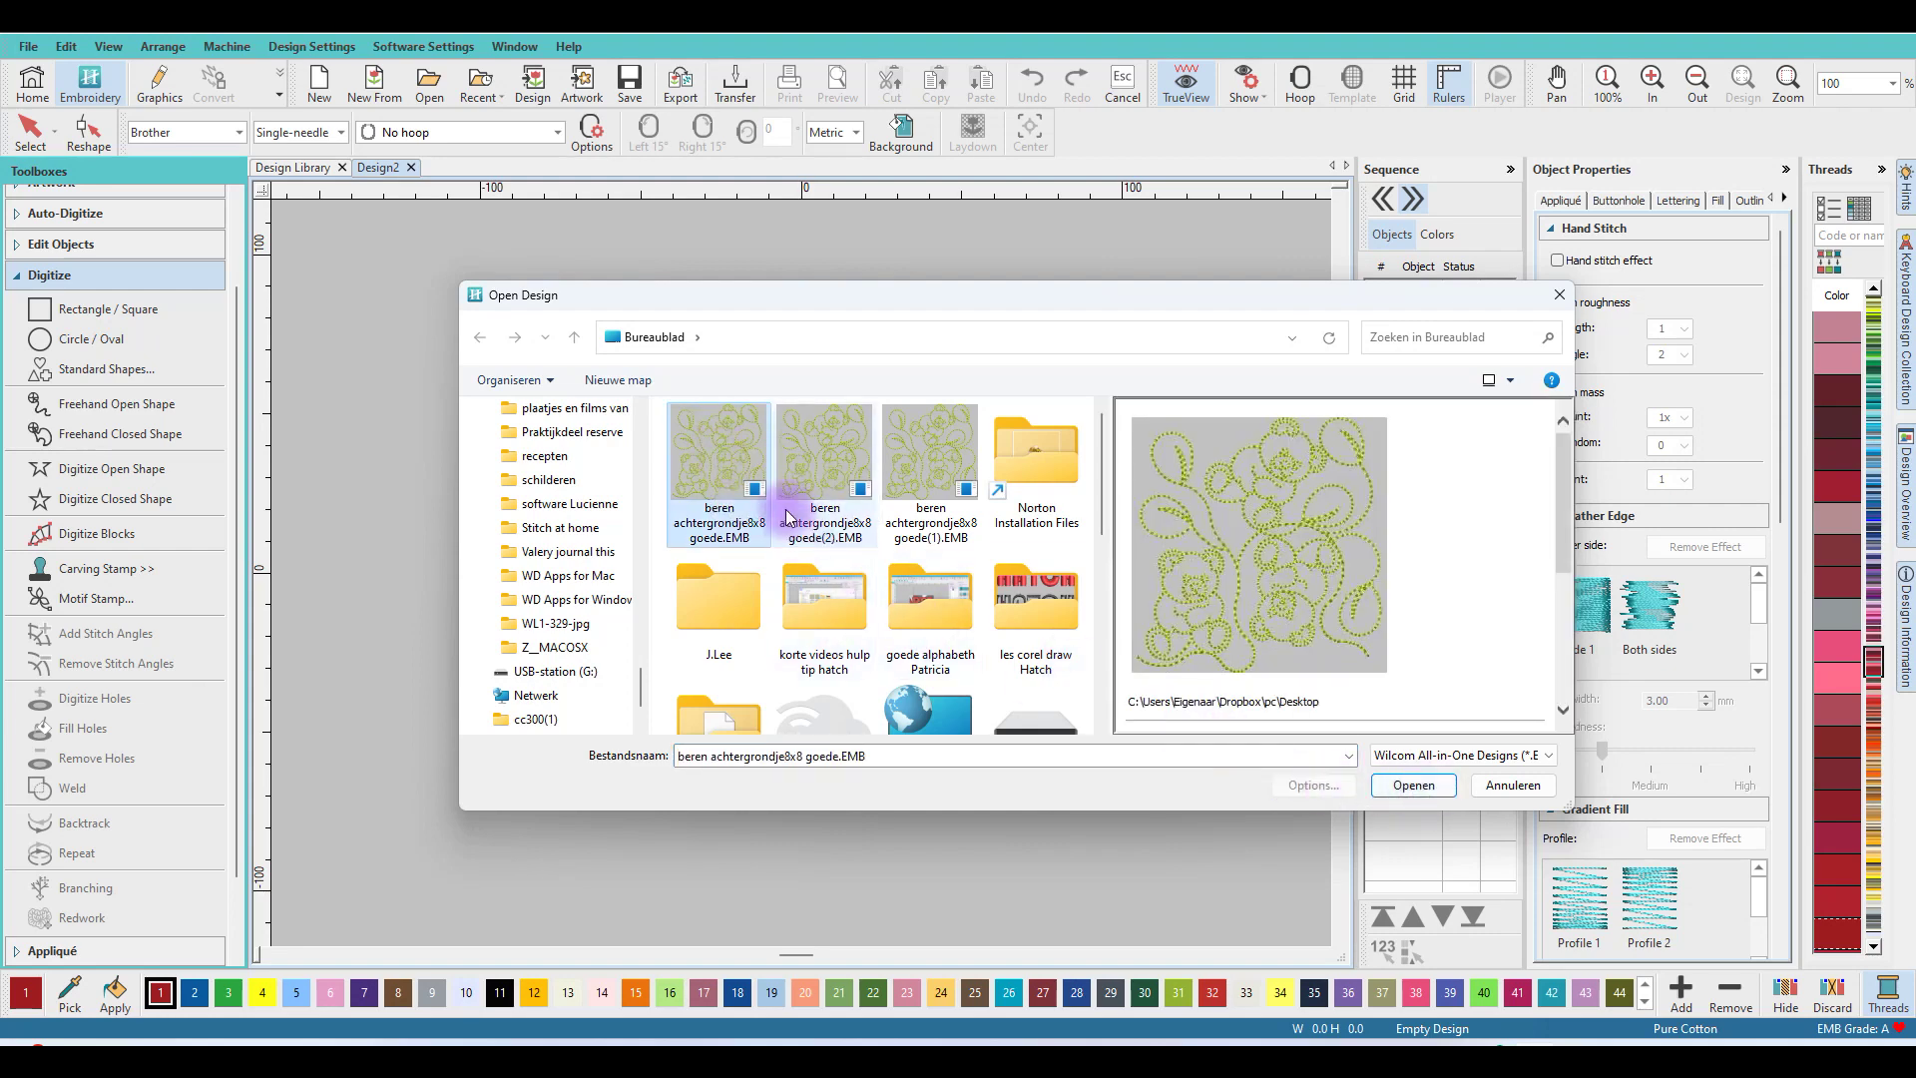
double_click(704, 449)
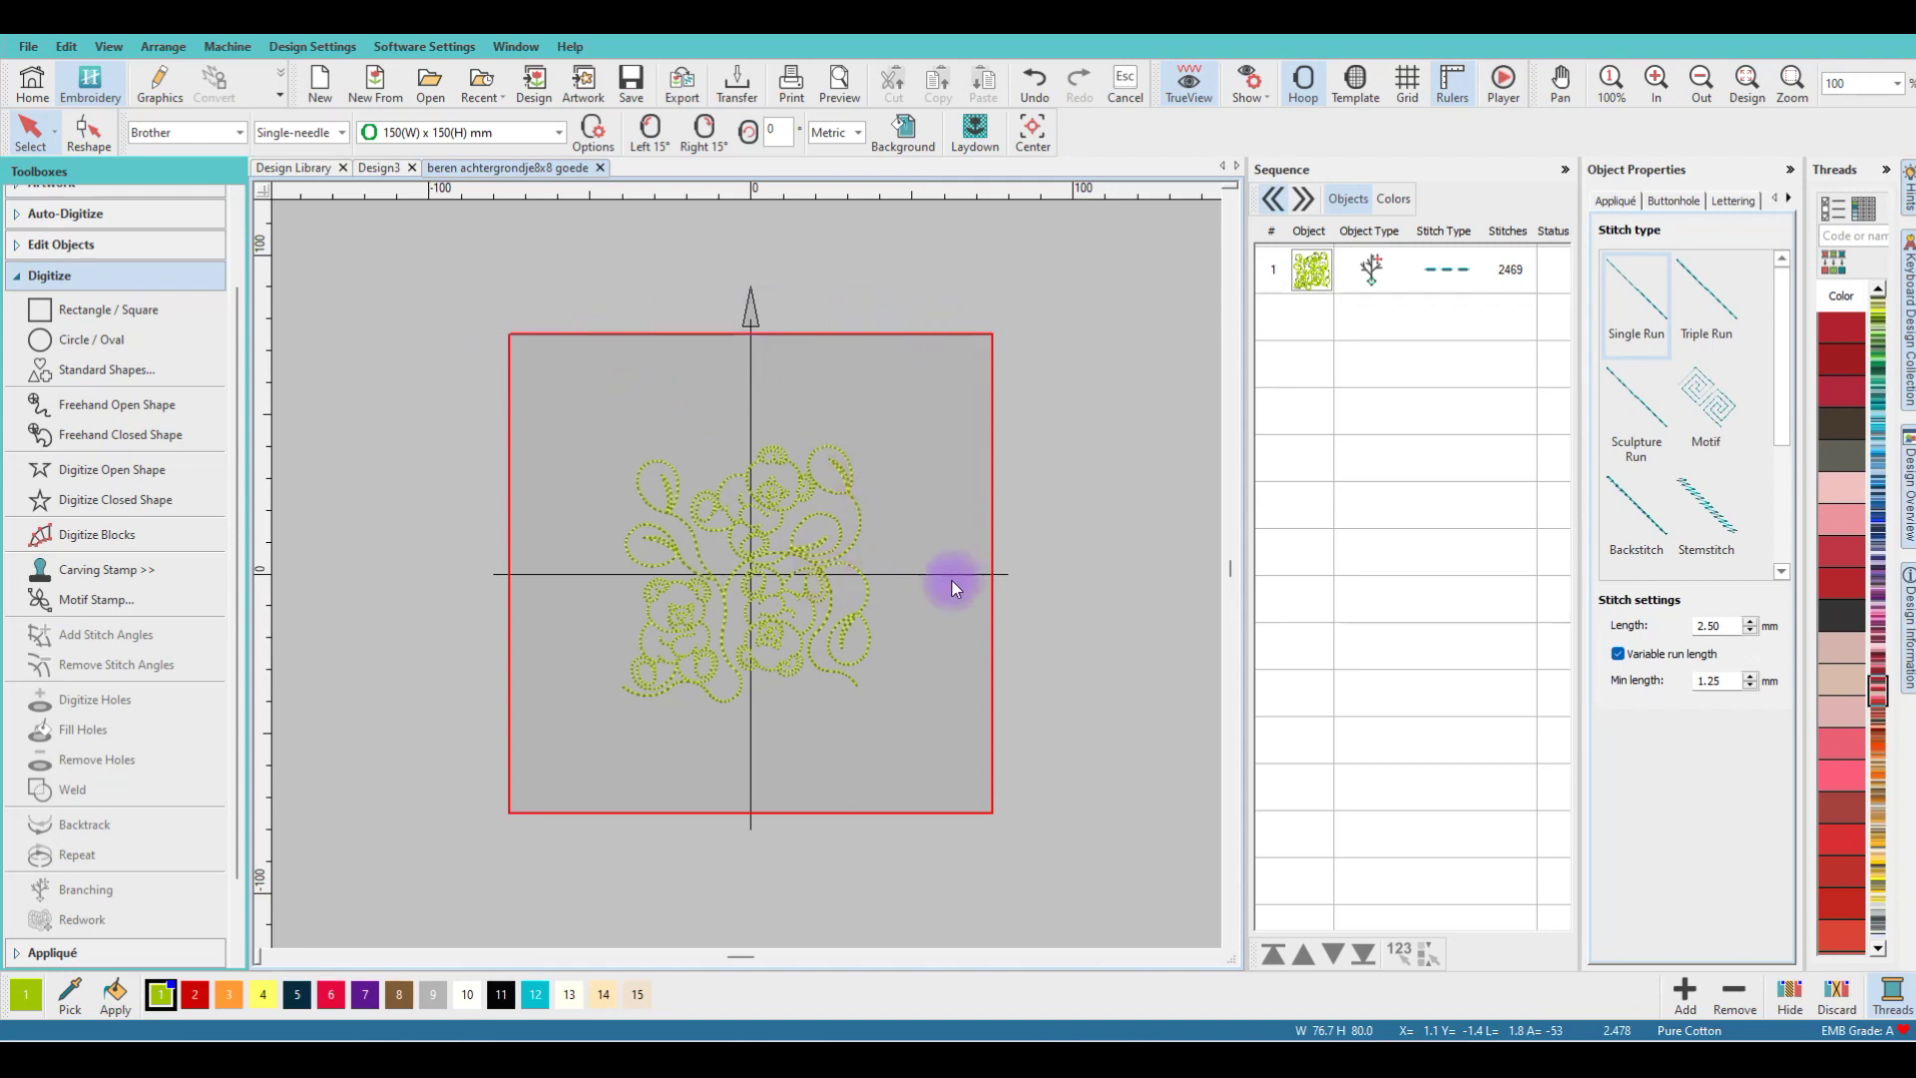
Change the hoop setting from the 150 x 150 mm hoop to No hoop
left_click(558, 133)
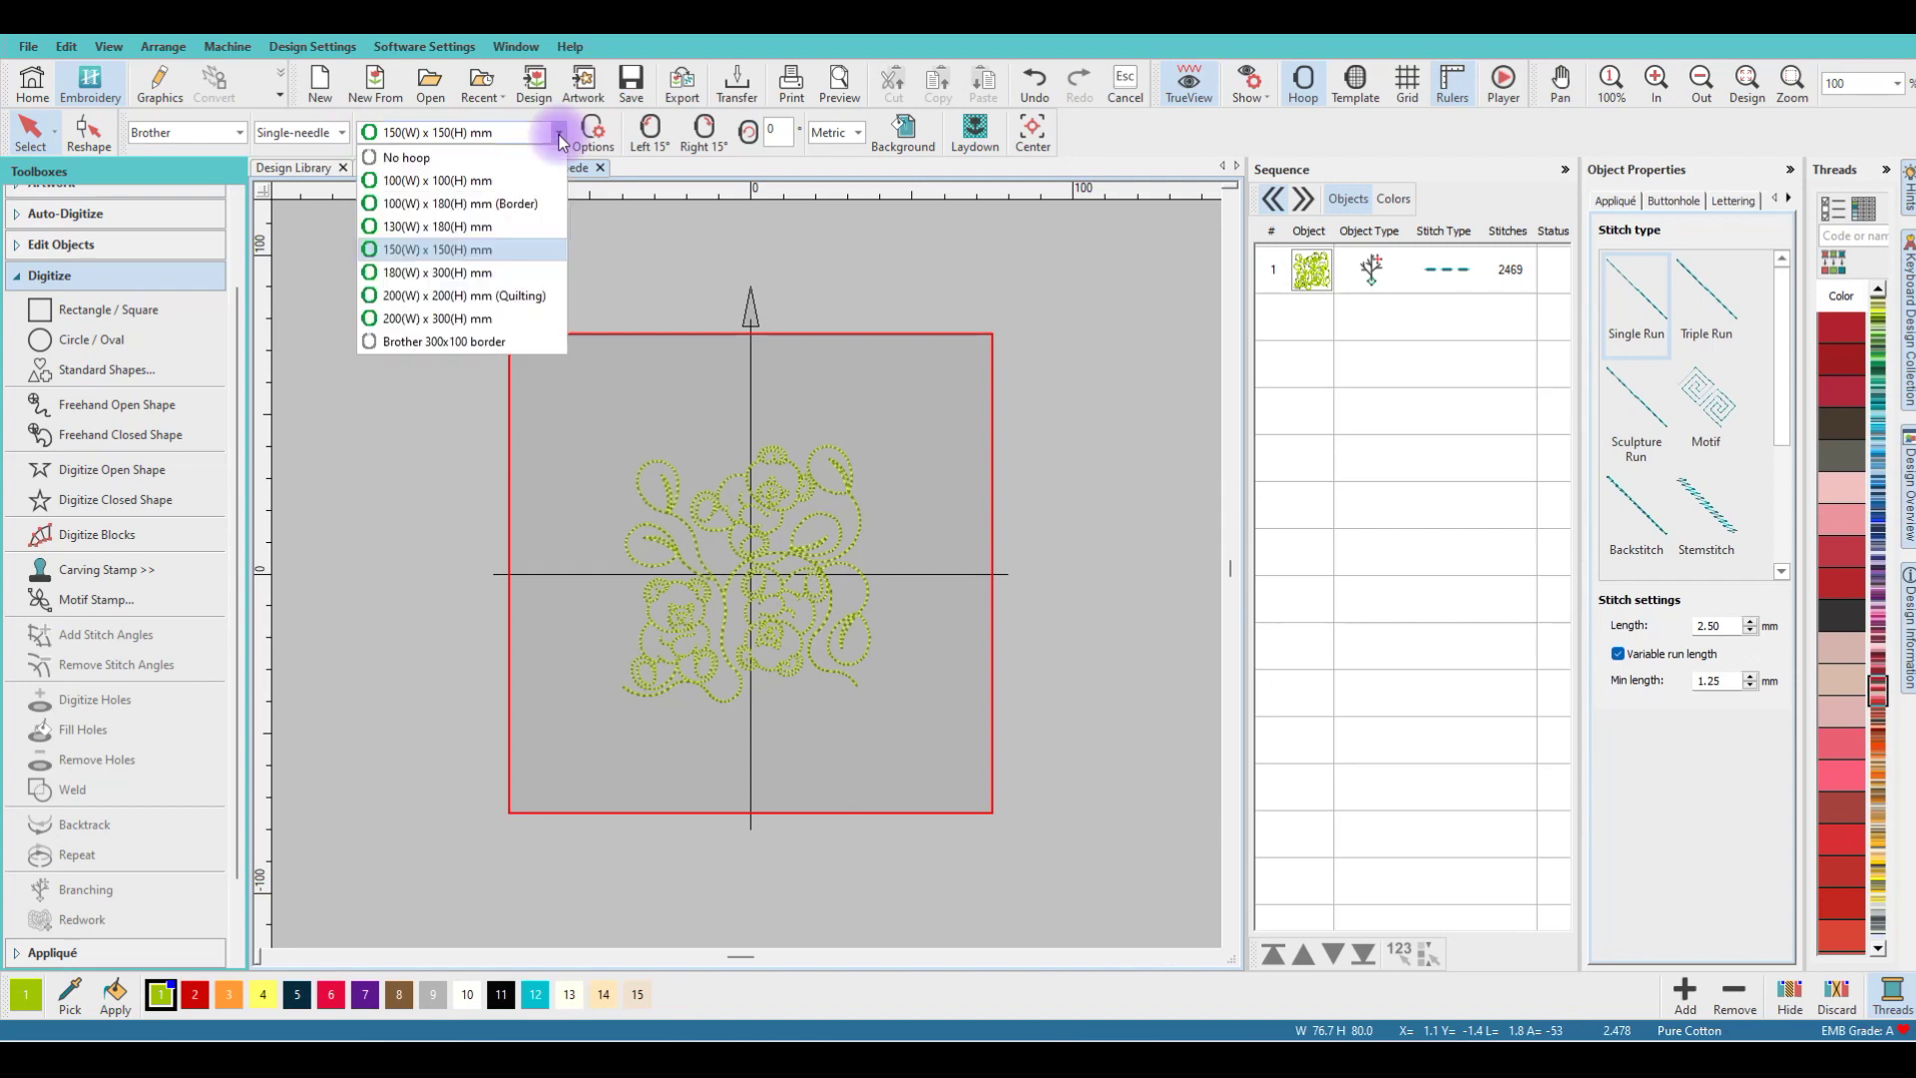
left_click(425, 157)
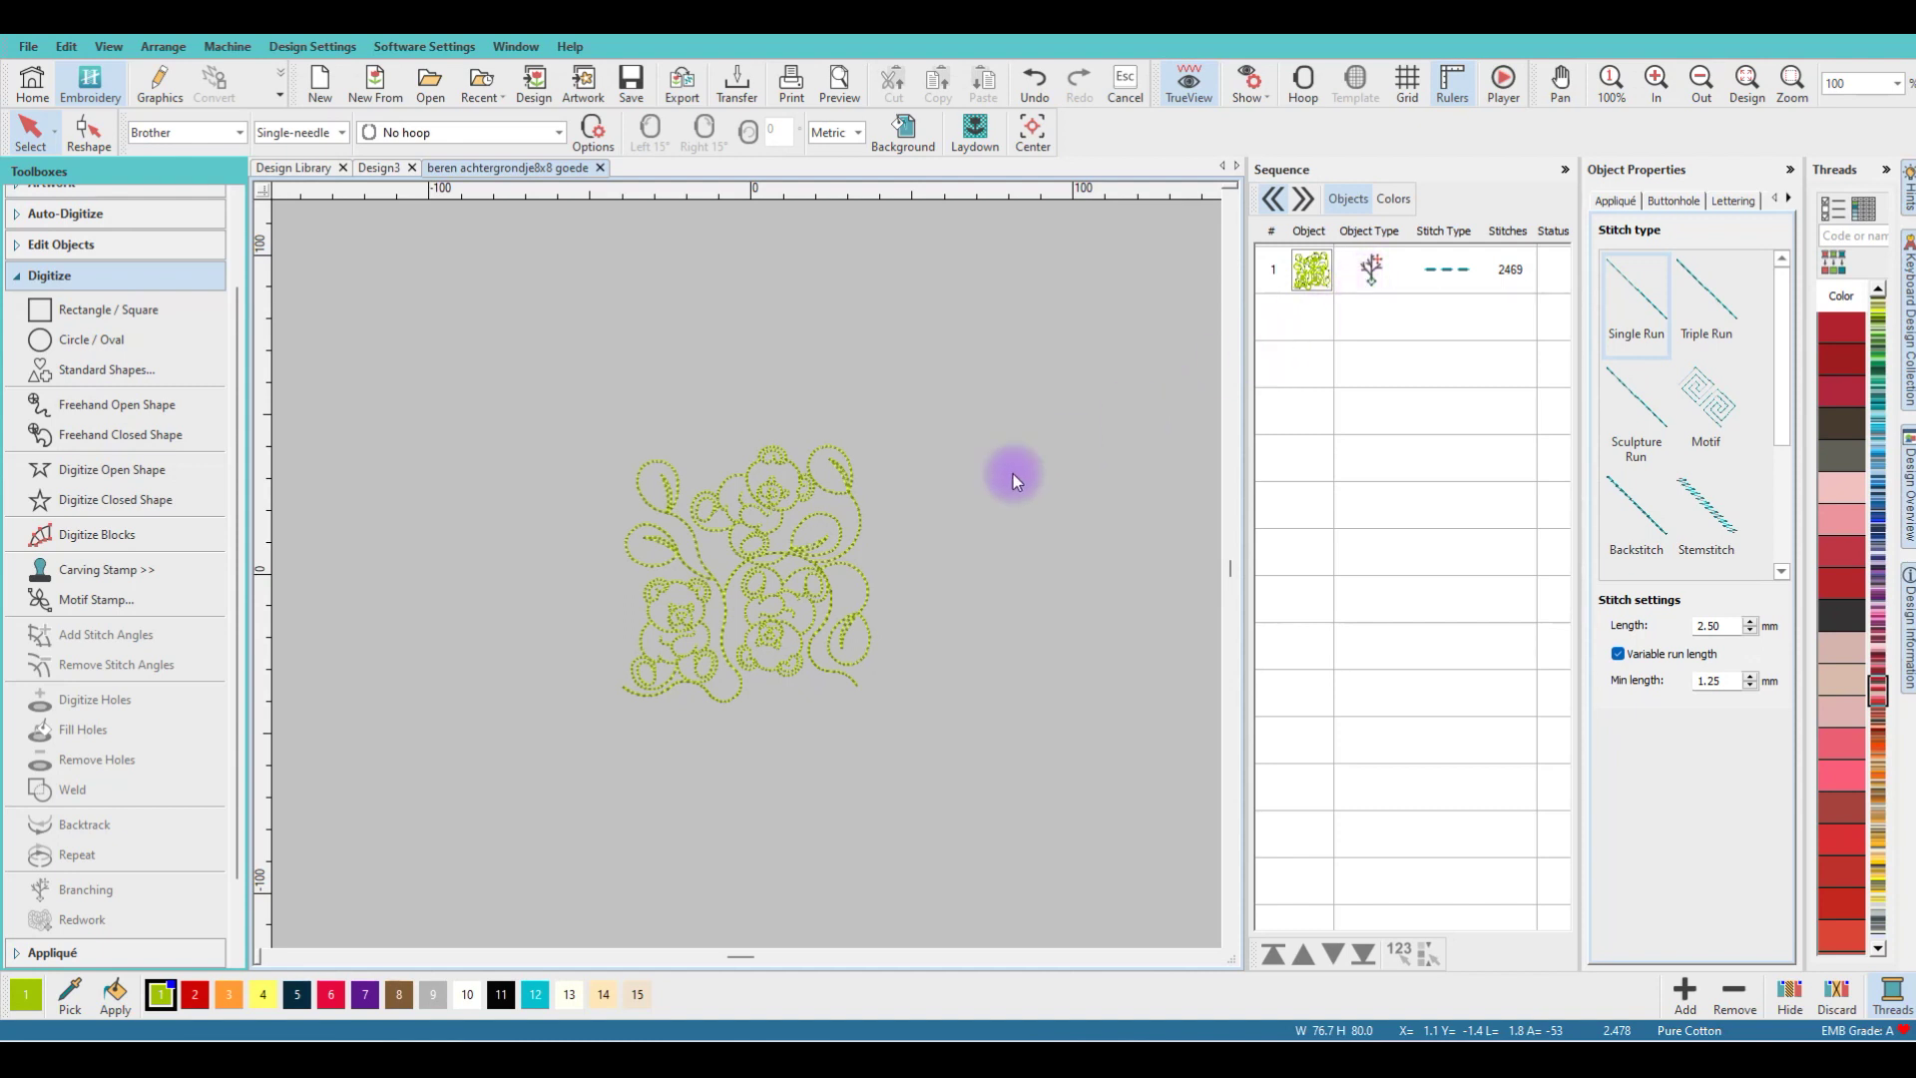
scroll(746, 573, "up", 3)
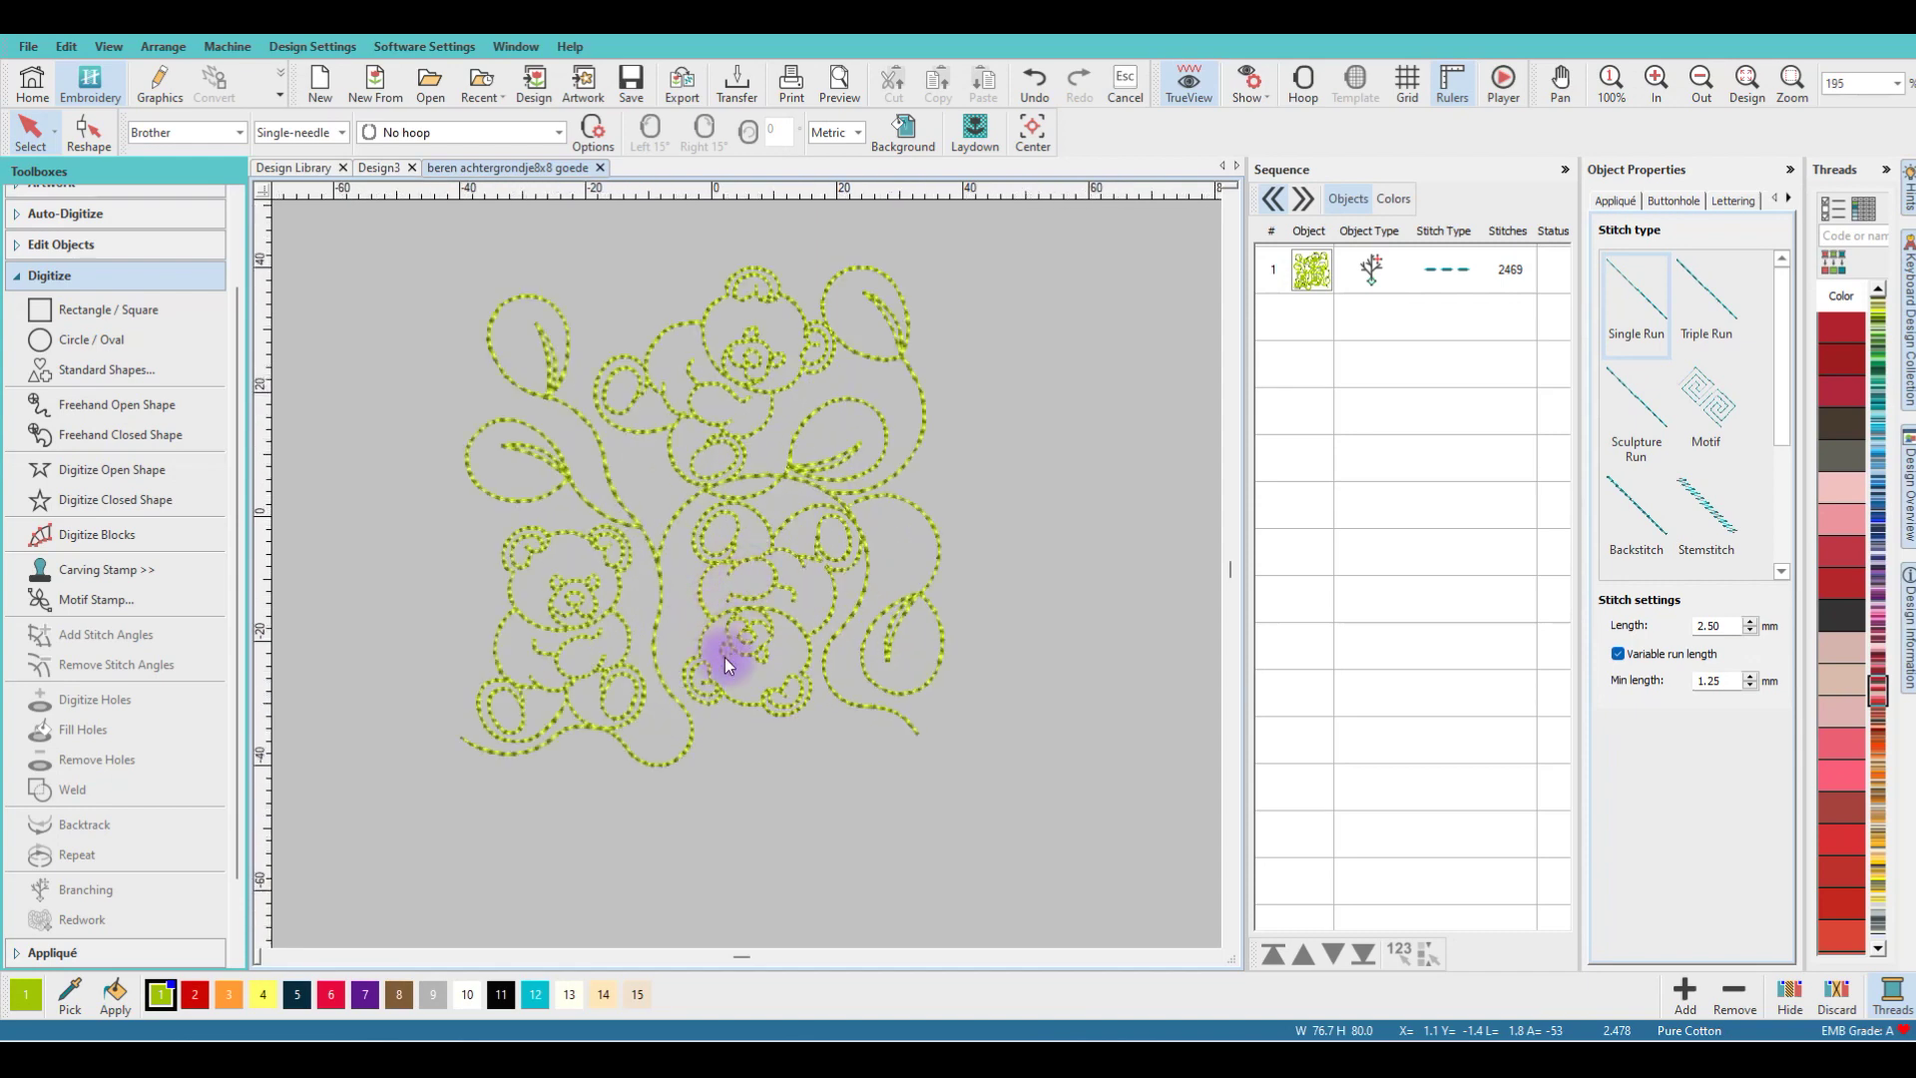
Place a horizontal guideline at the design's bottom, inspect the stitch tails, and select the bear object
left_click(264, 746)
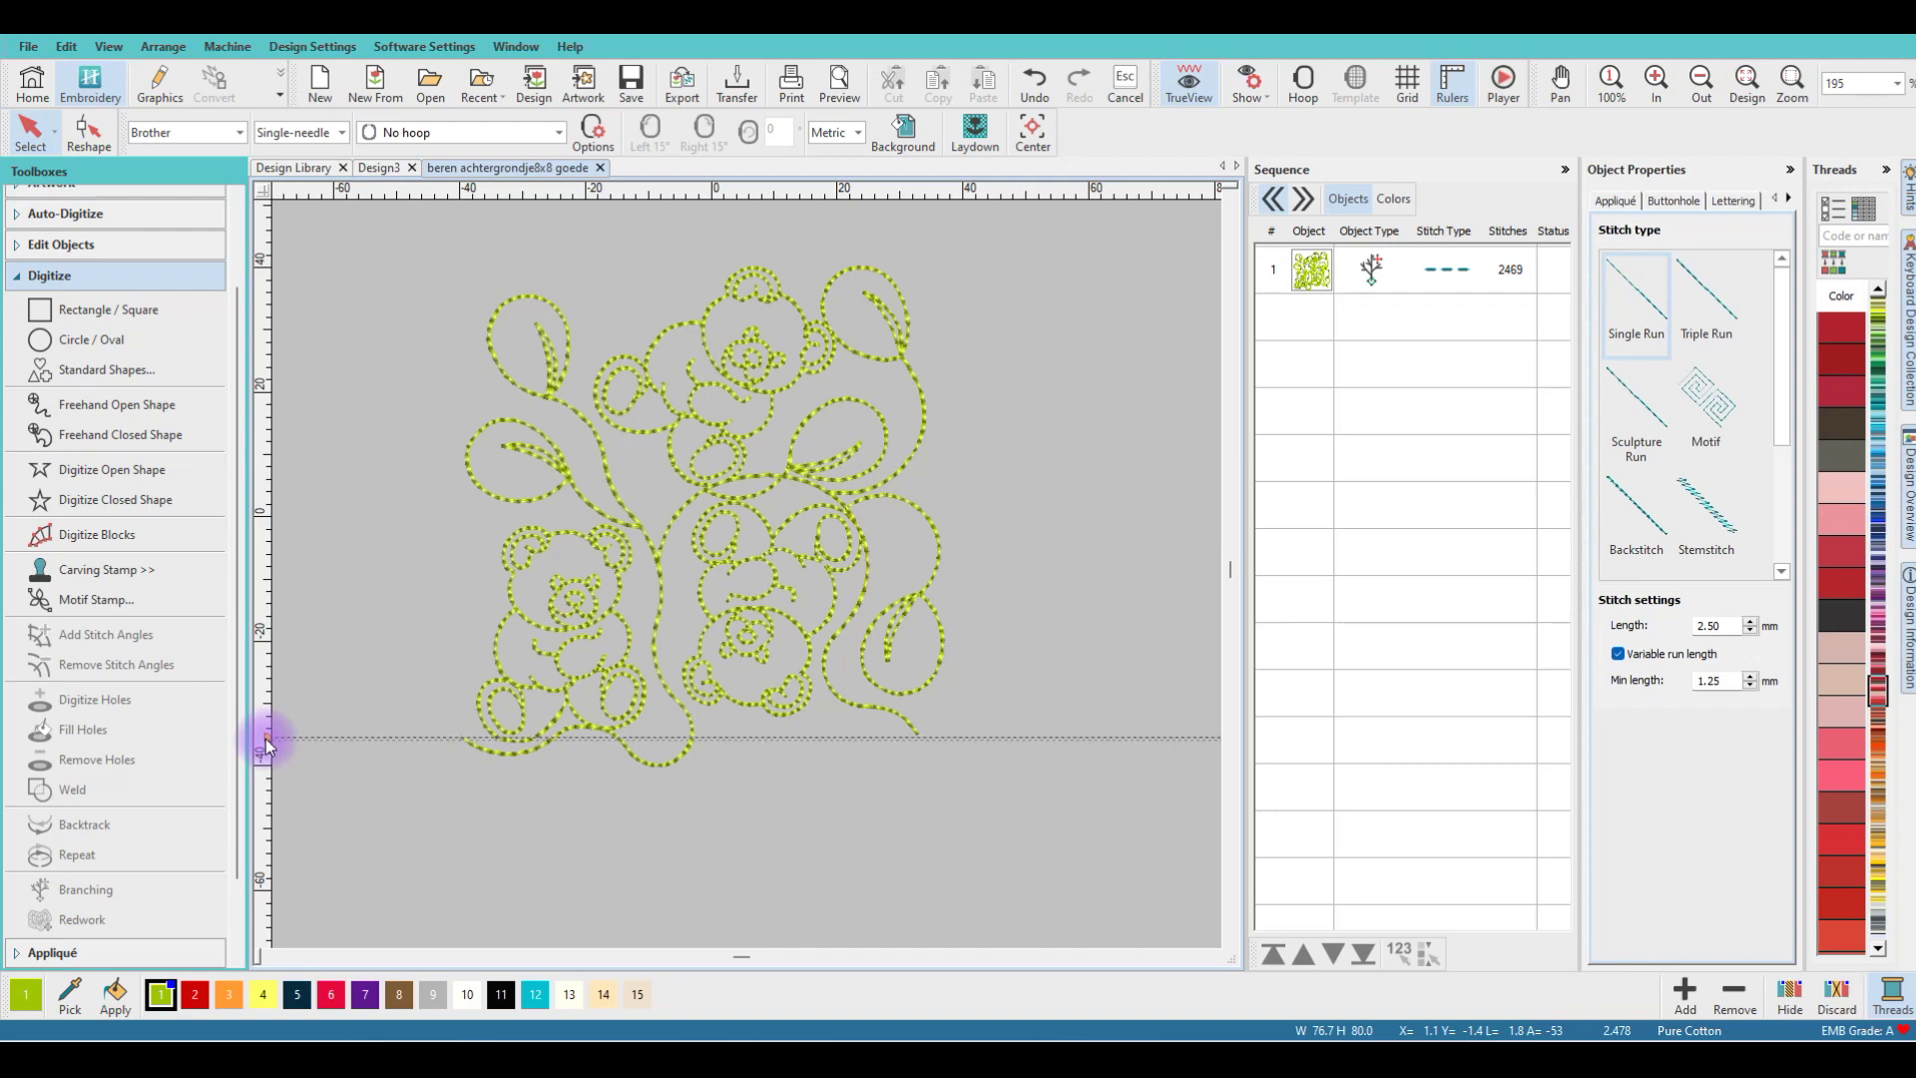
scroll(746, 573, "up", 5)
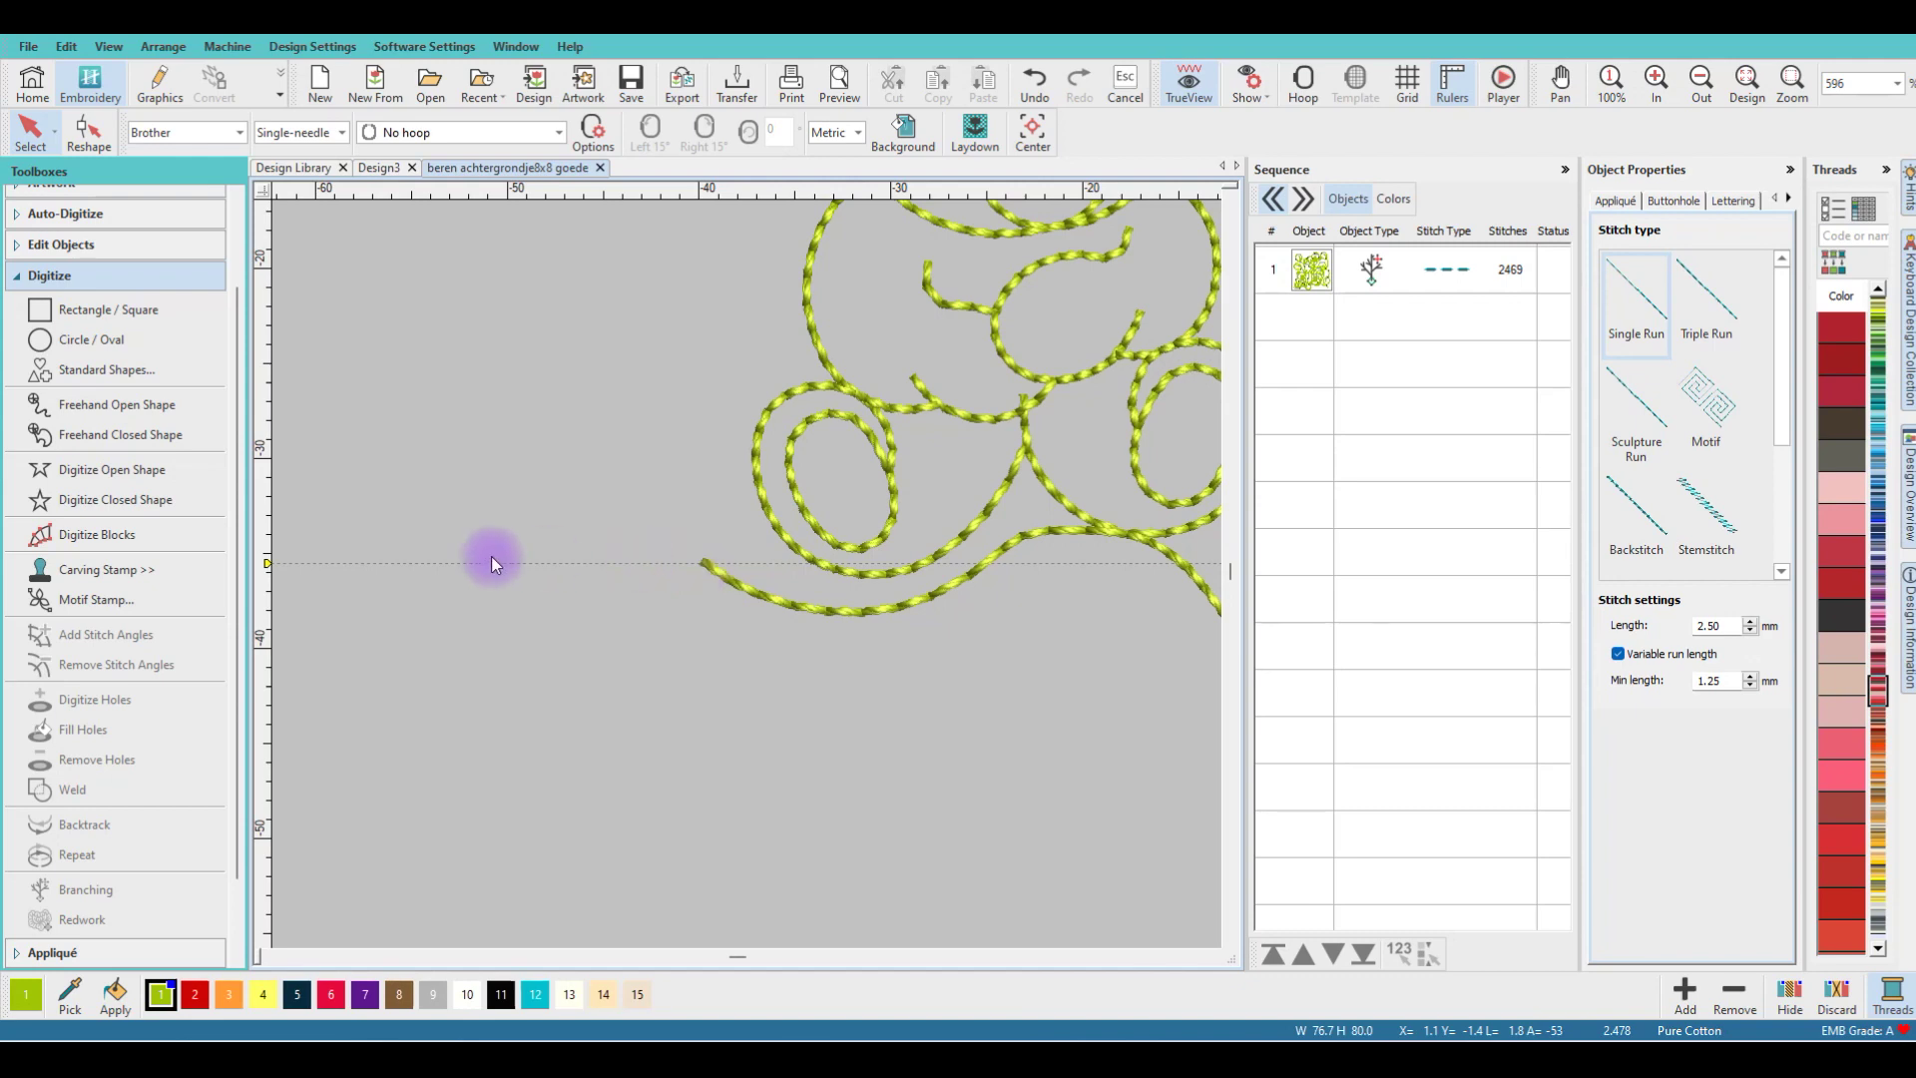
scroll(870, 578, "down", 4)
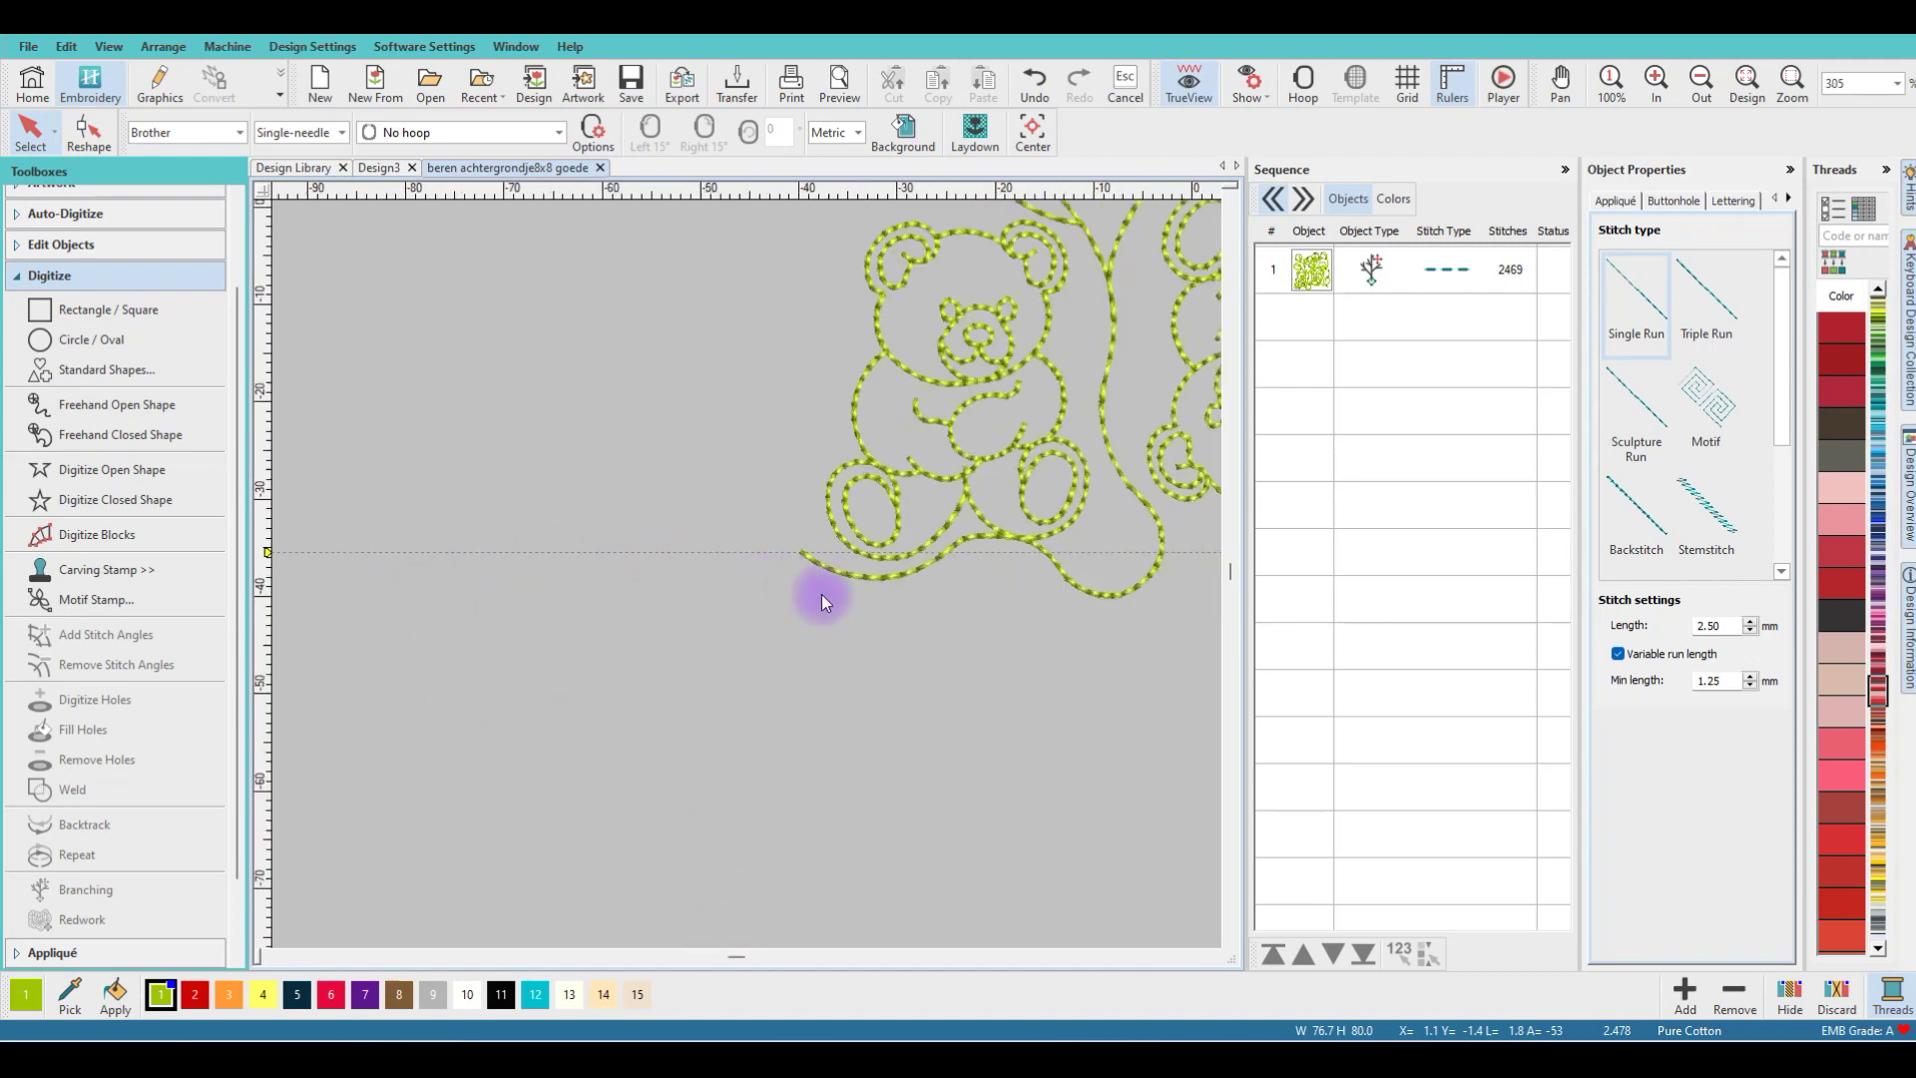
left_click_drag(745, 955, 742, 955)
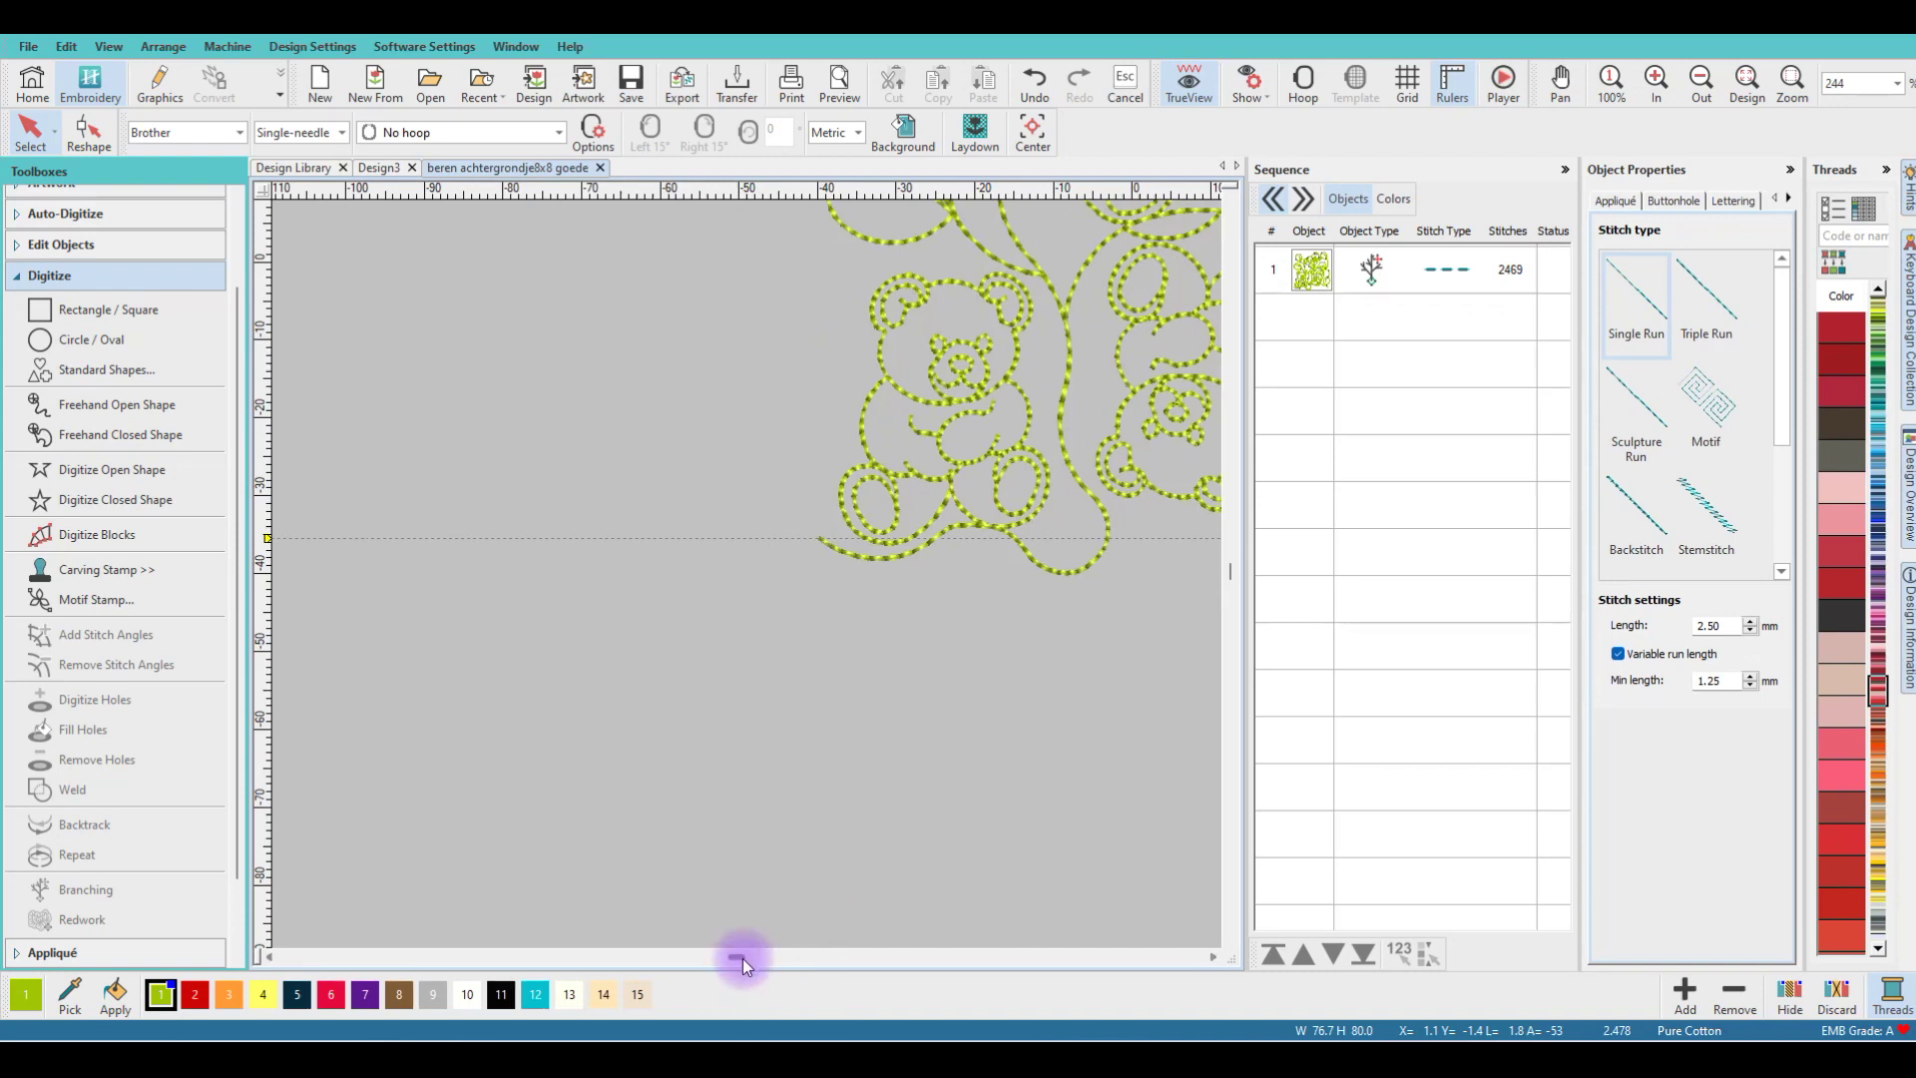
left_click_drag(742, 957, 751, 956)
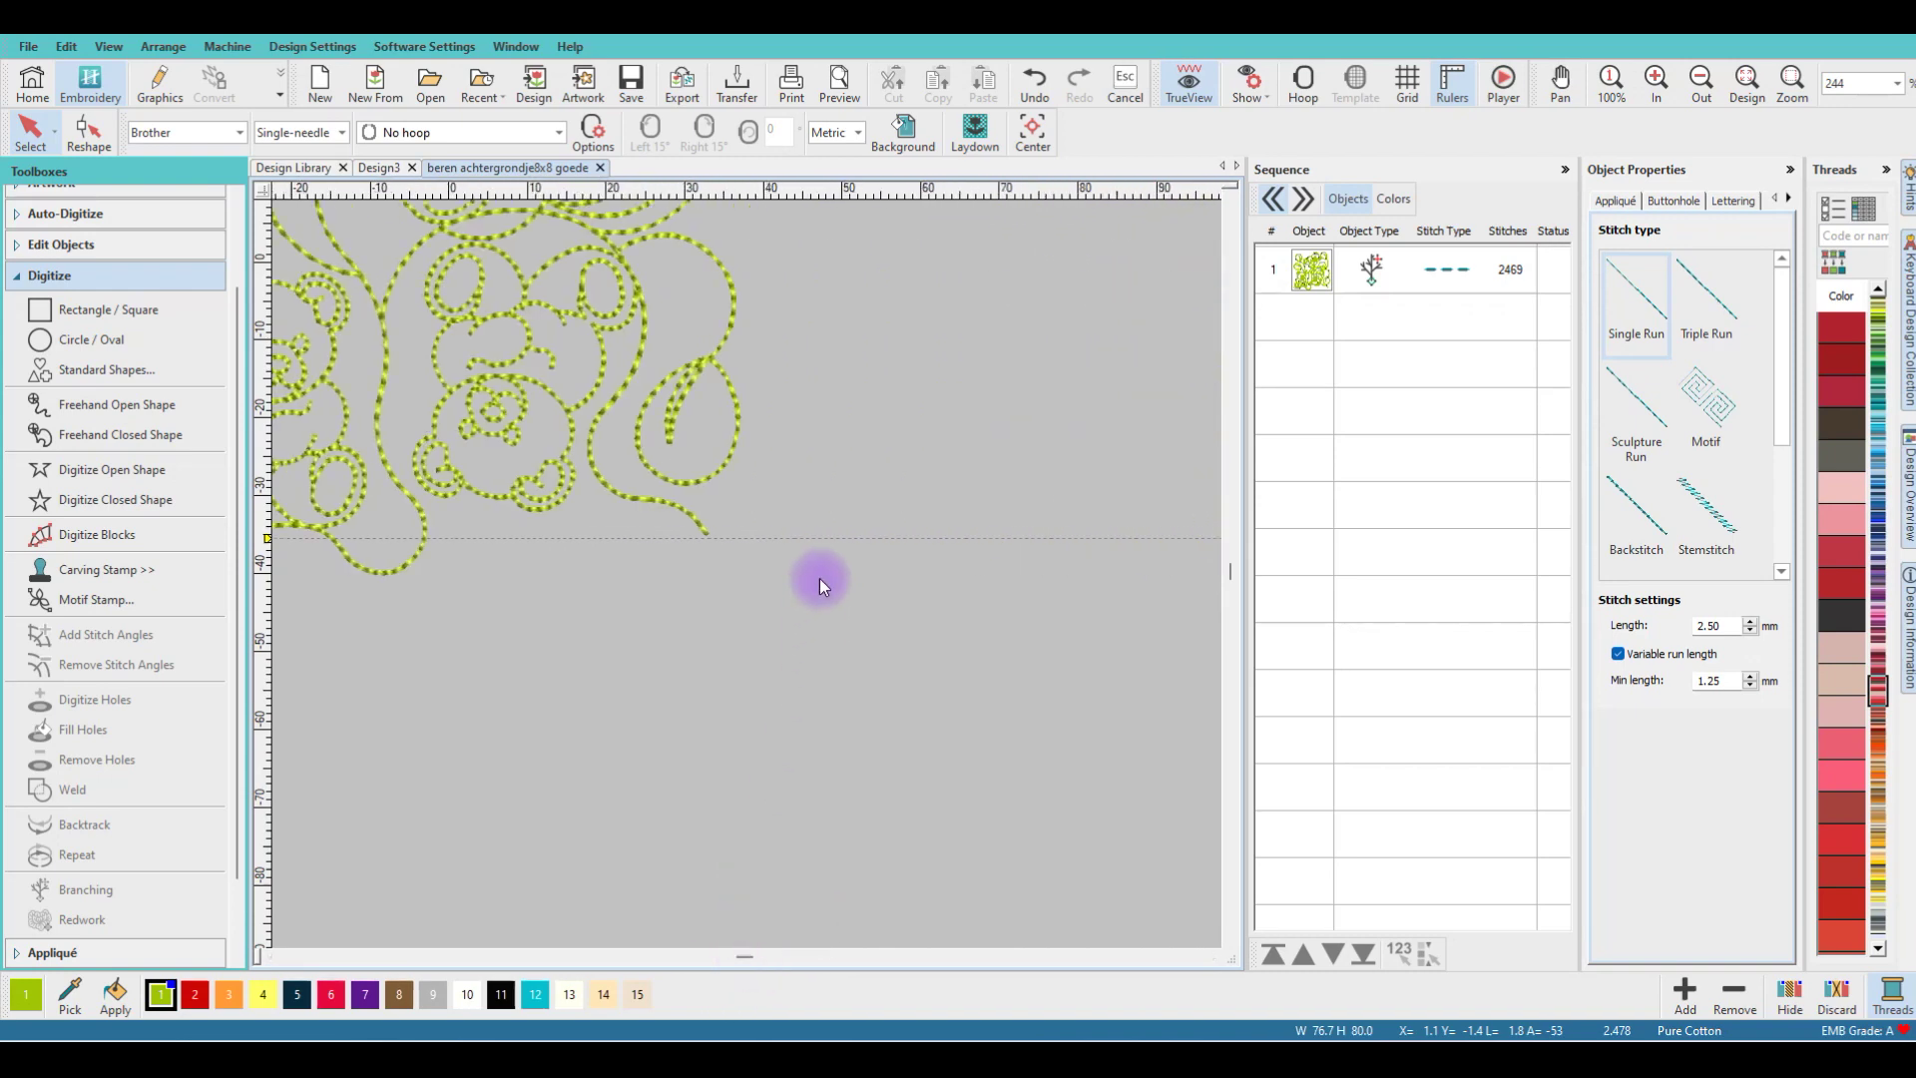
scroll(702, 536, "up", 2)
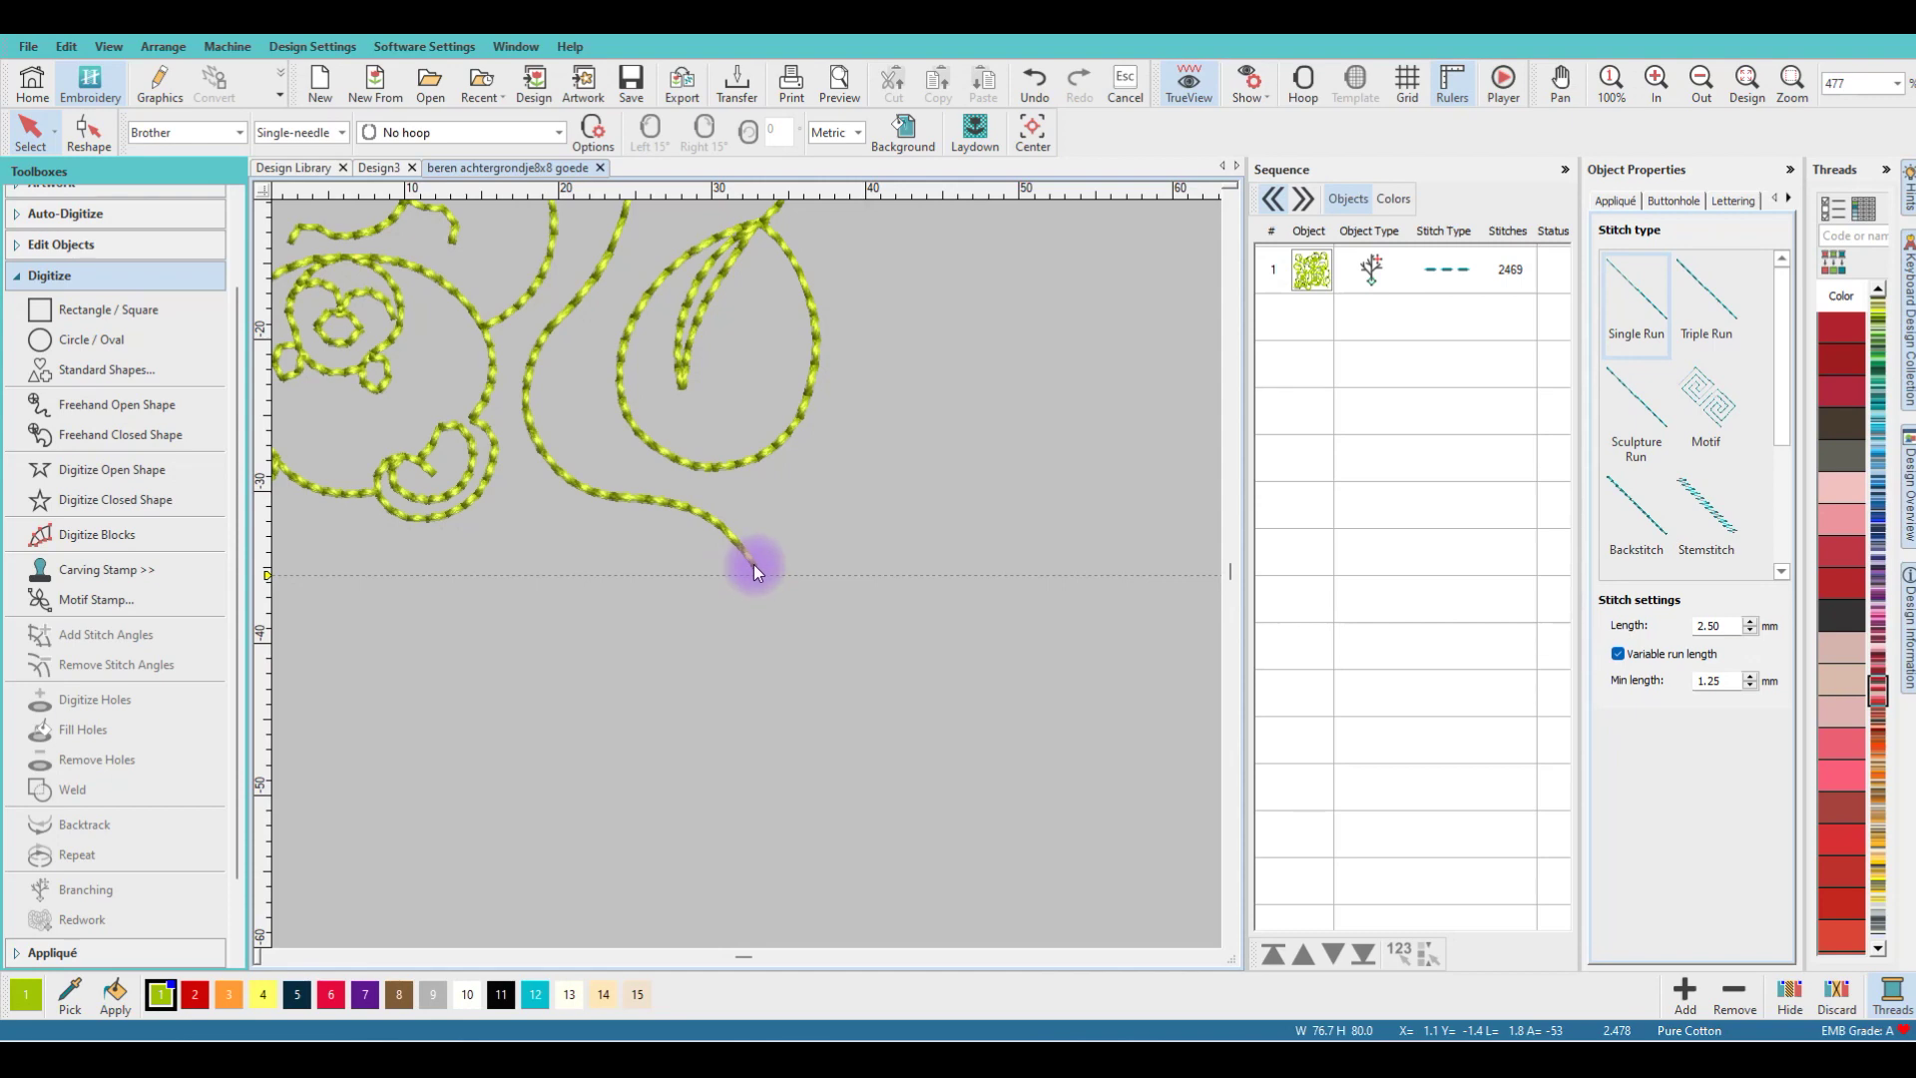
left_click(754, 566)
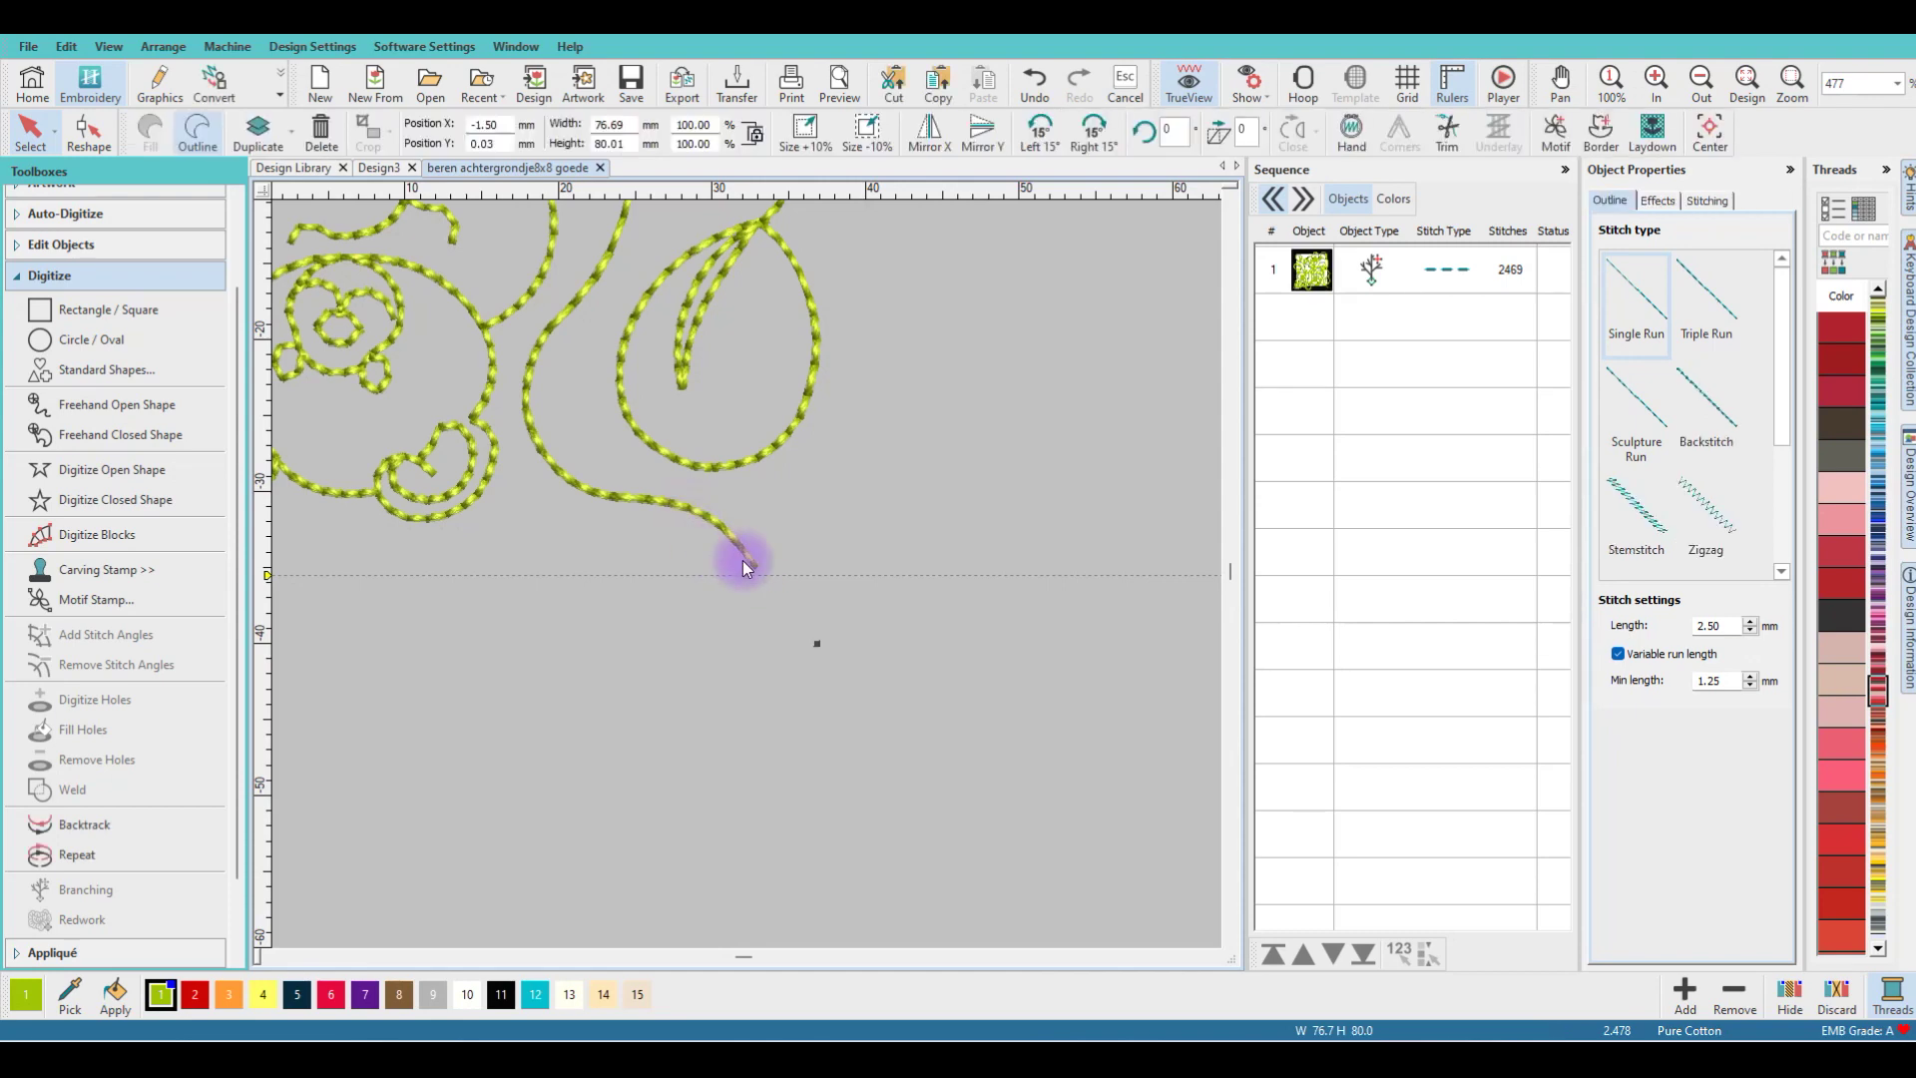
Reshape the swirl tail so its end node lands on the guideline, then zoom back out
left_click(89, 129)
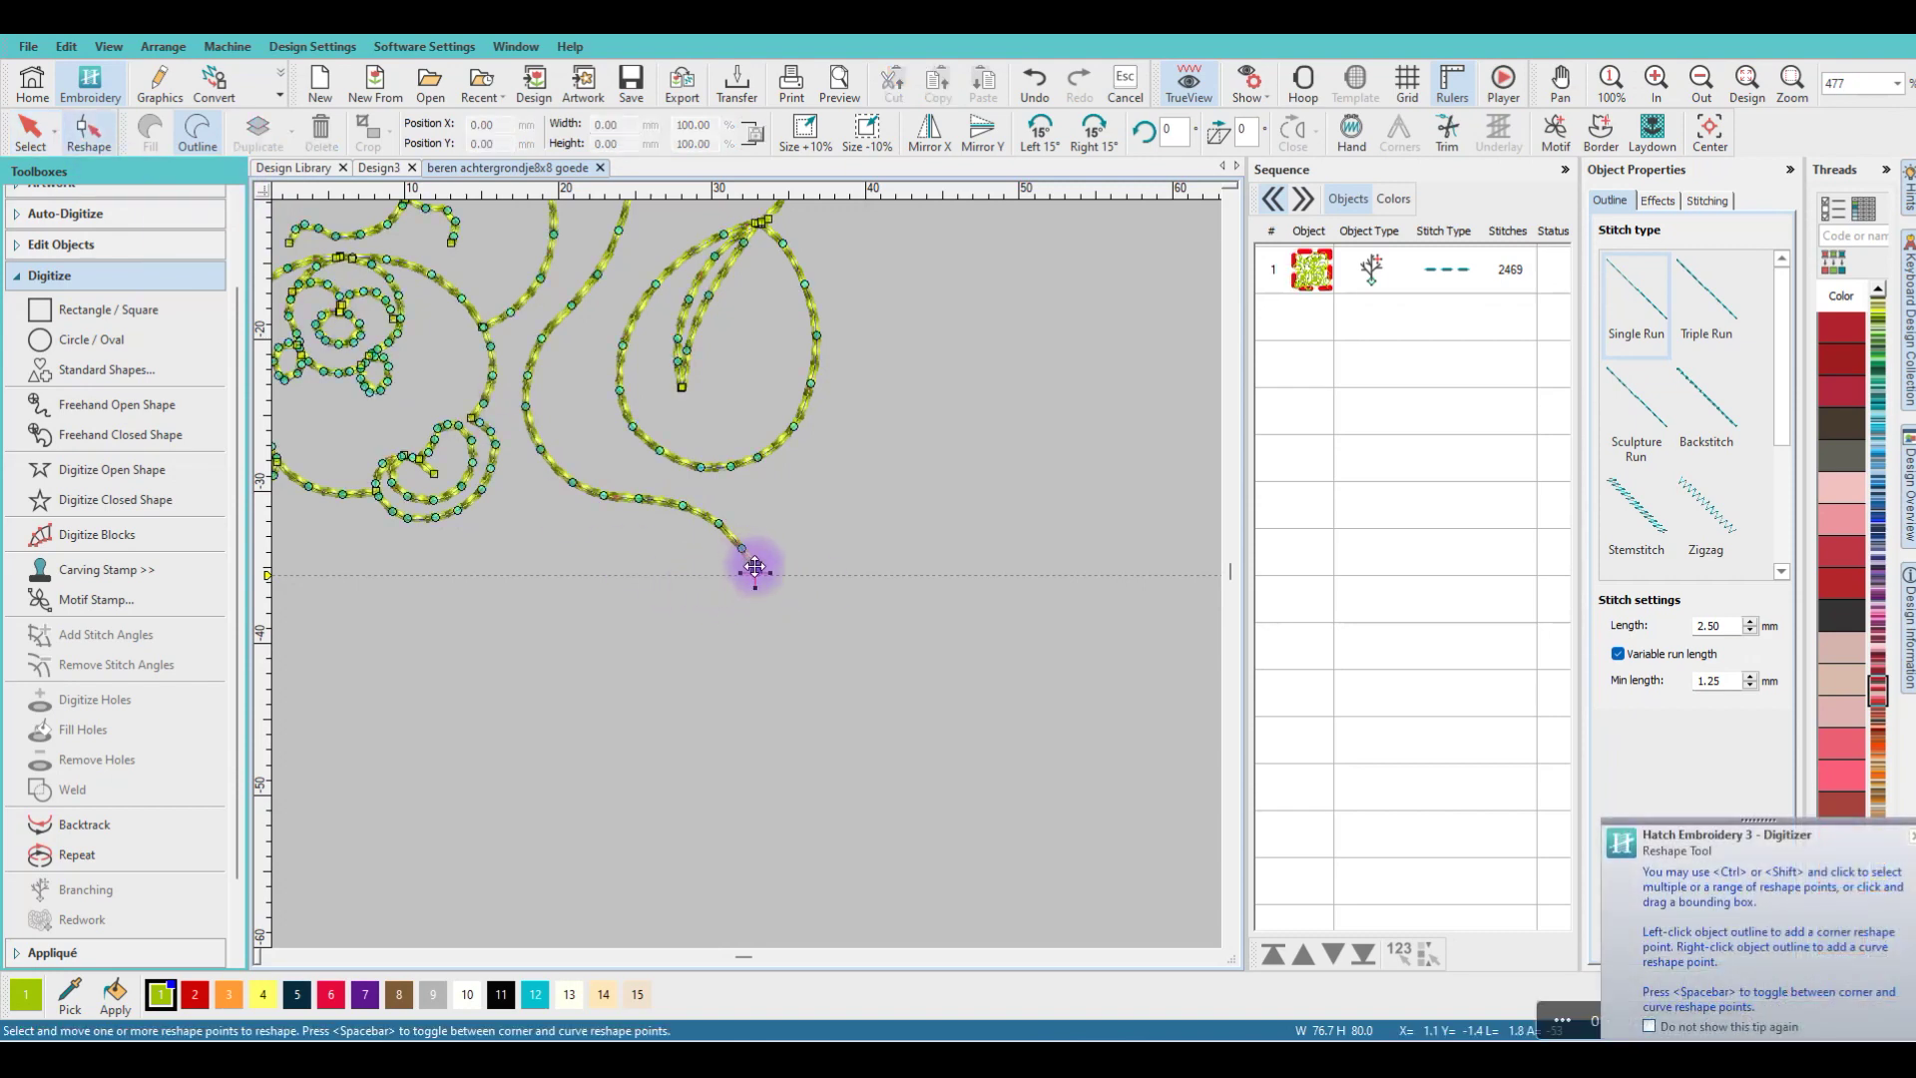
left_click_drag(748, 561, 761, 574)
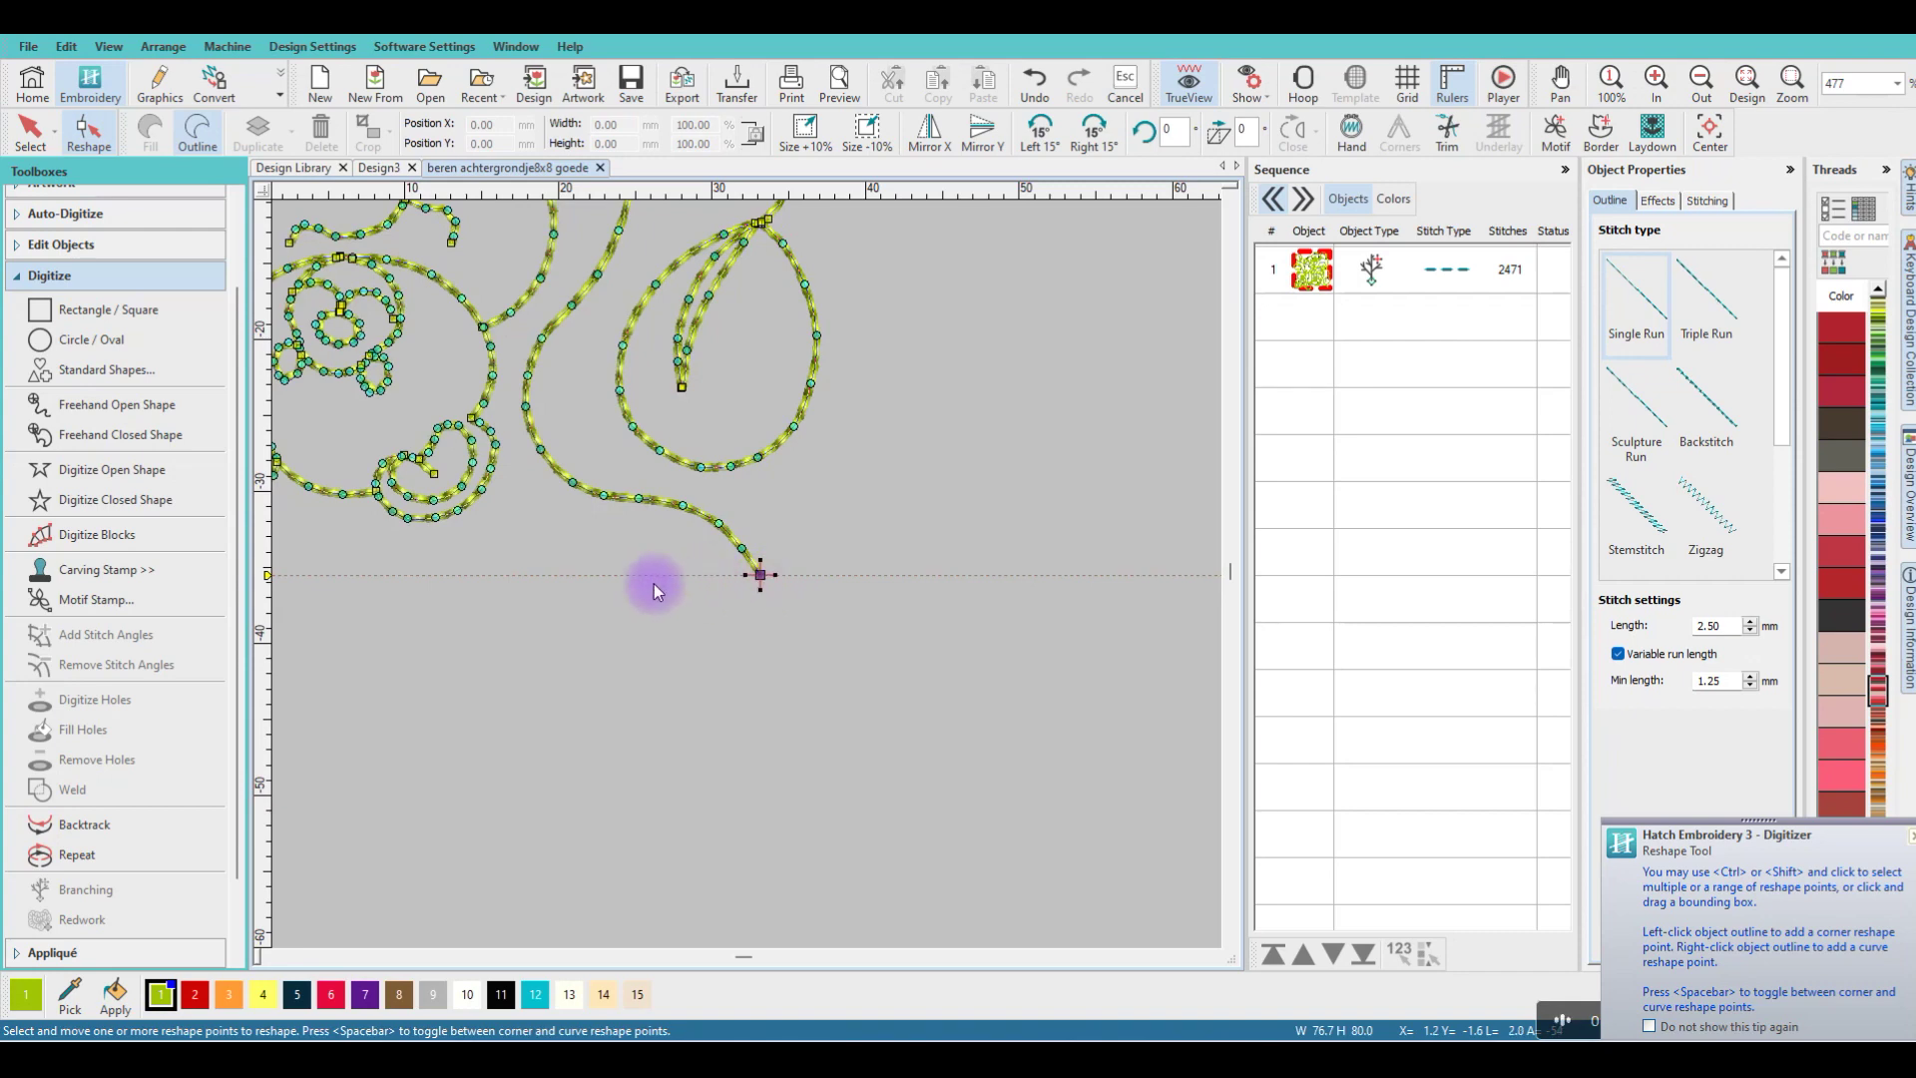
scroll(649, 584, "down", 1)
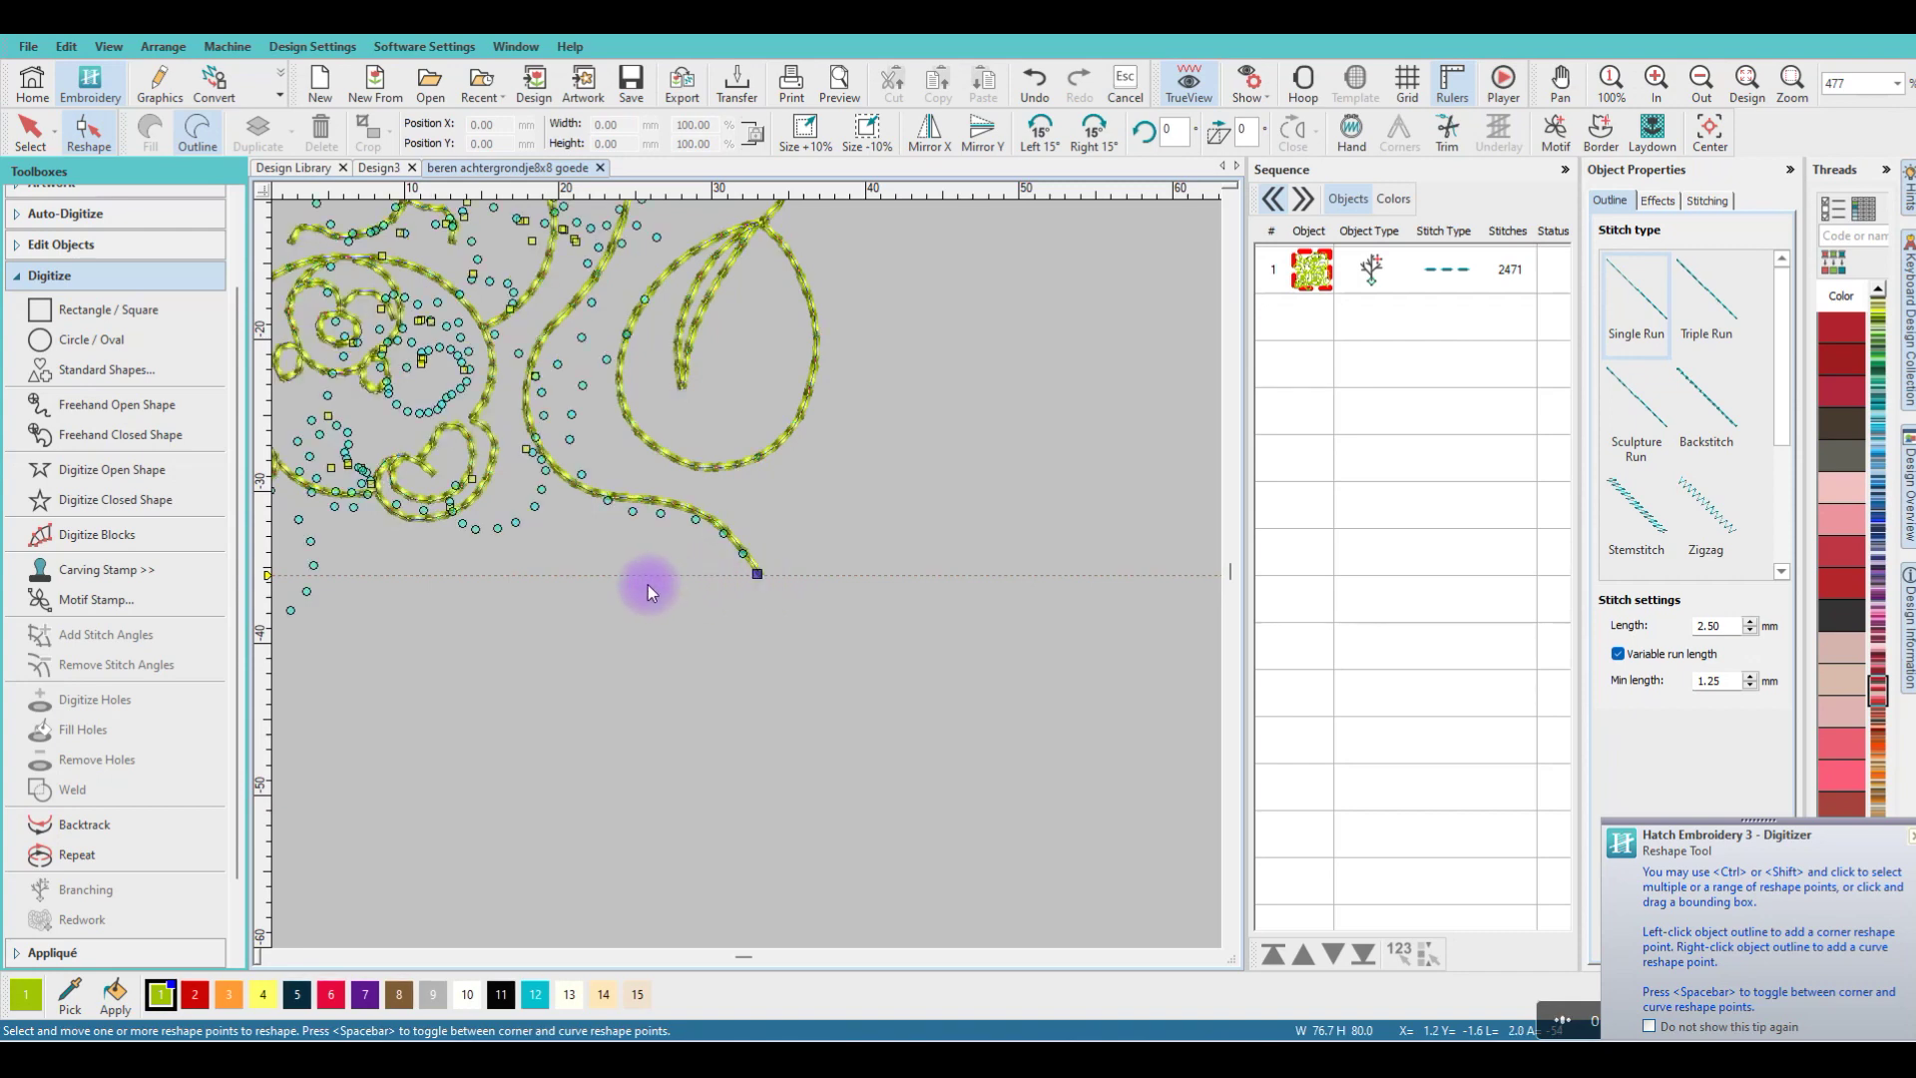
left_click(36, 143)
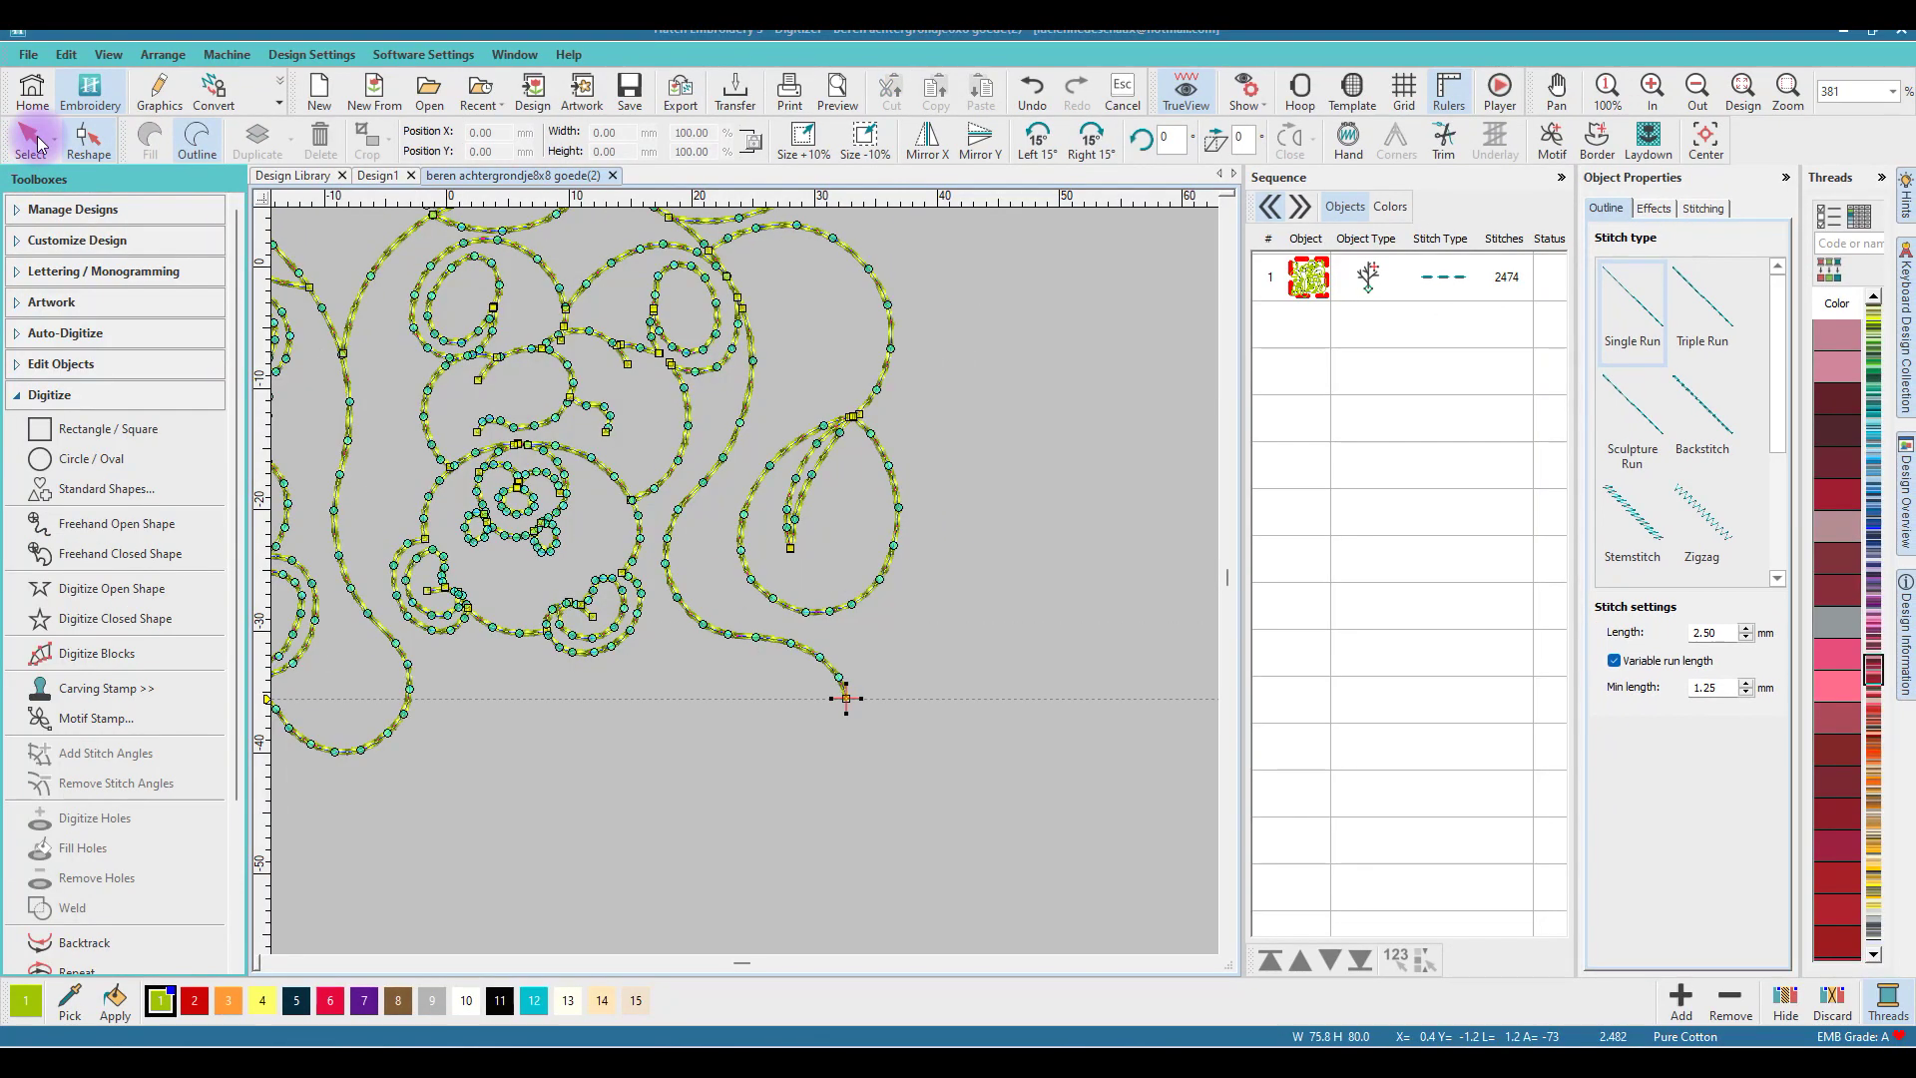
left_click(36, 142)
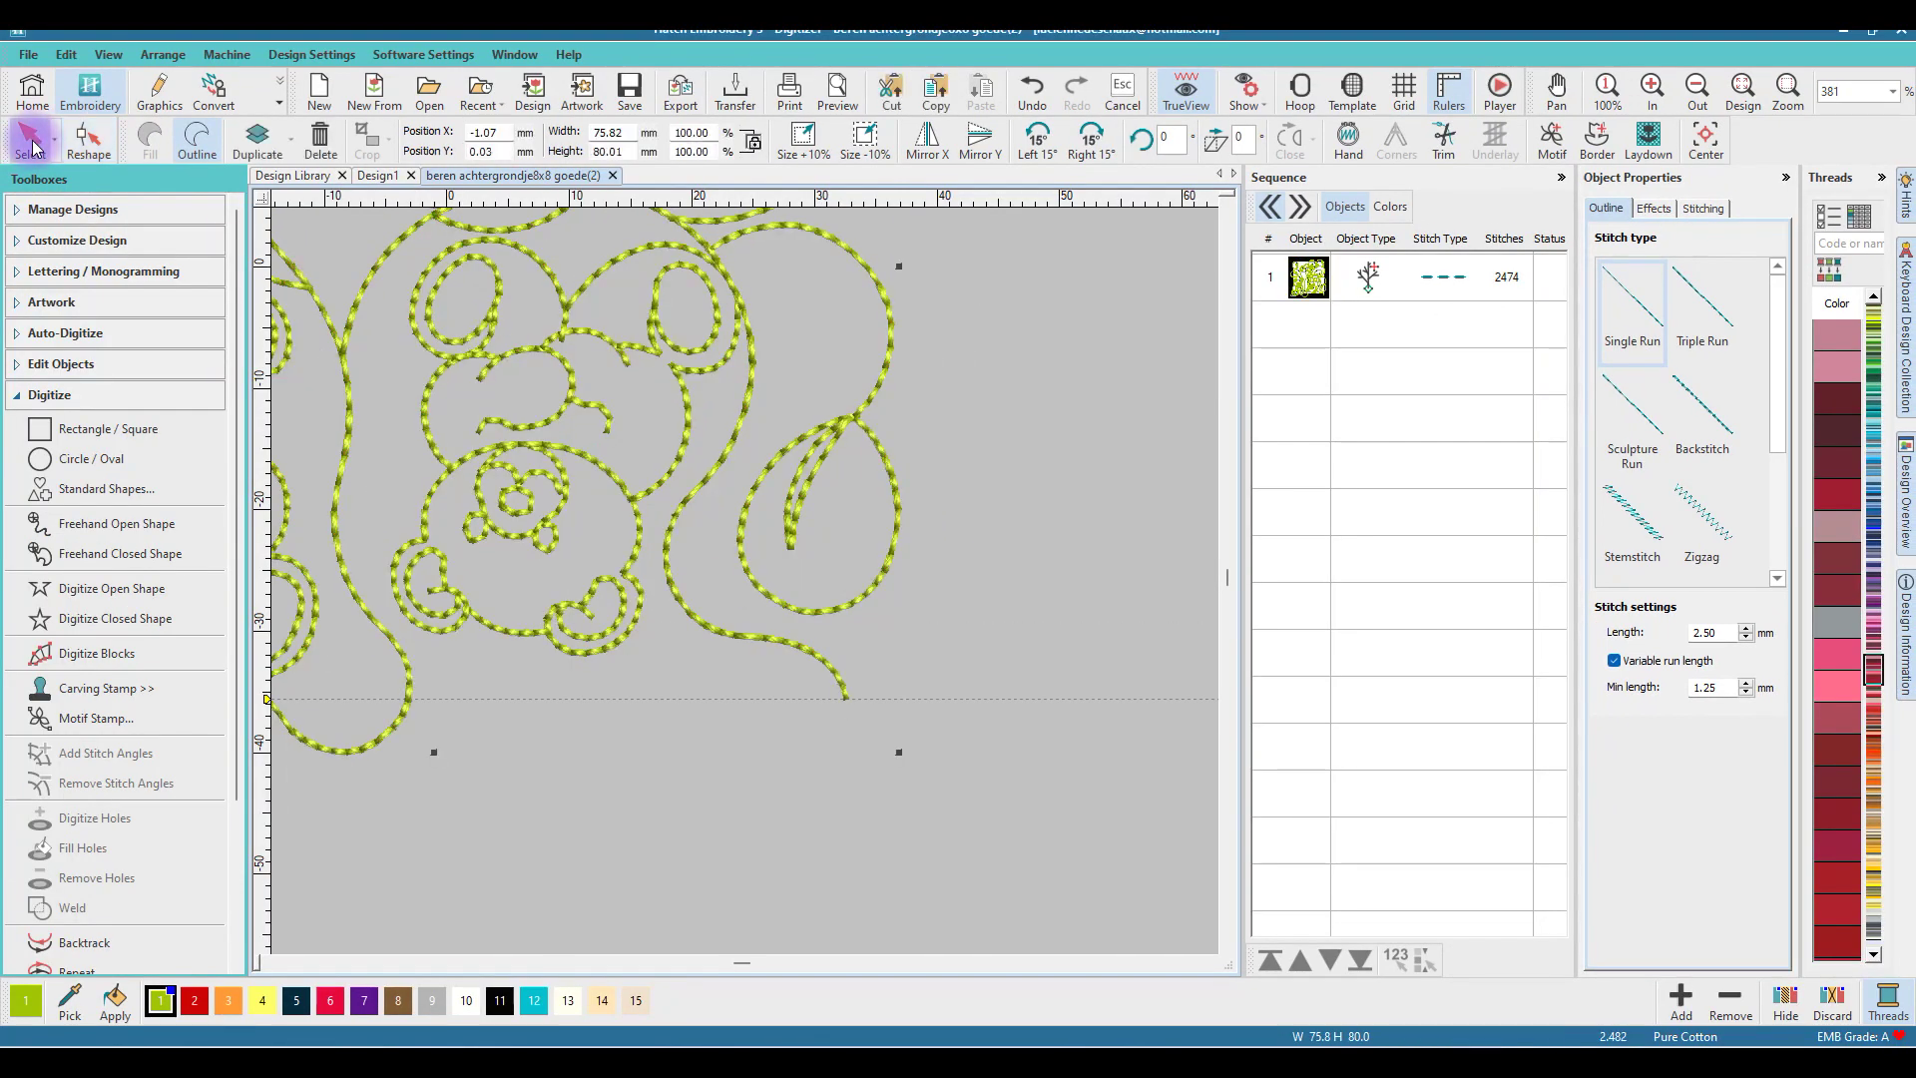
scroll(556, 461, "down", 1)
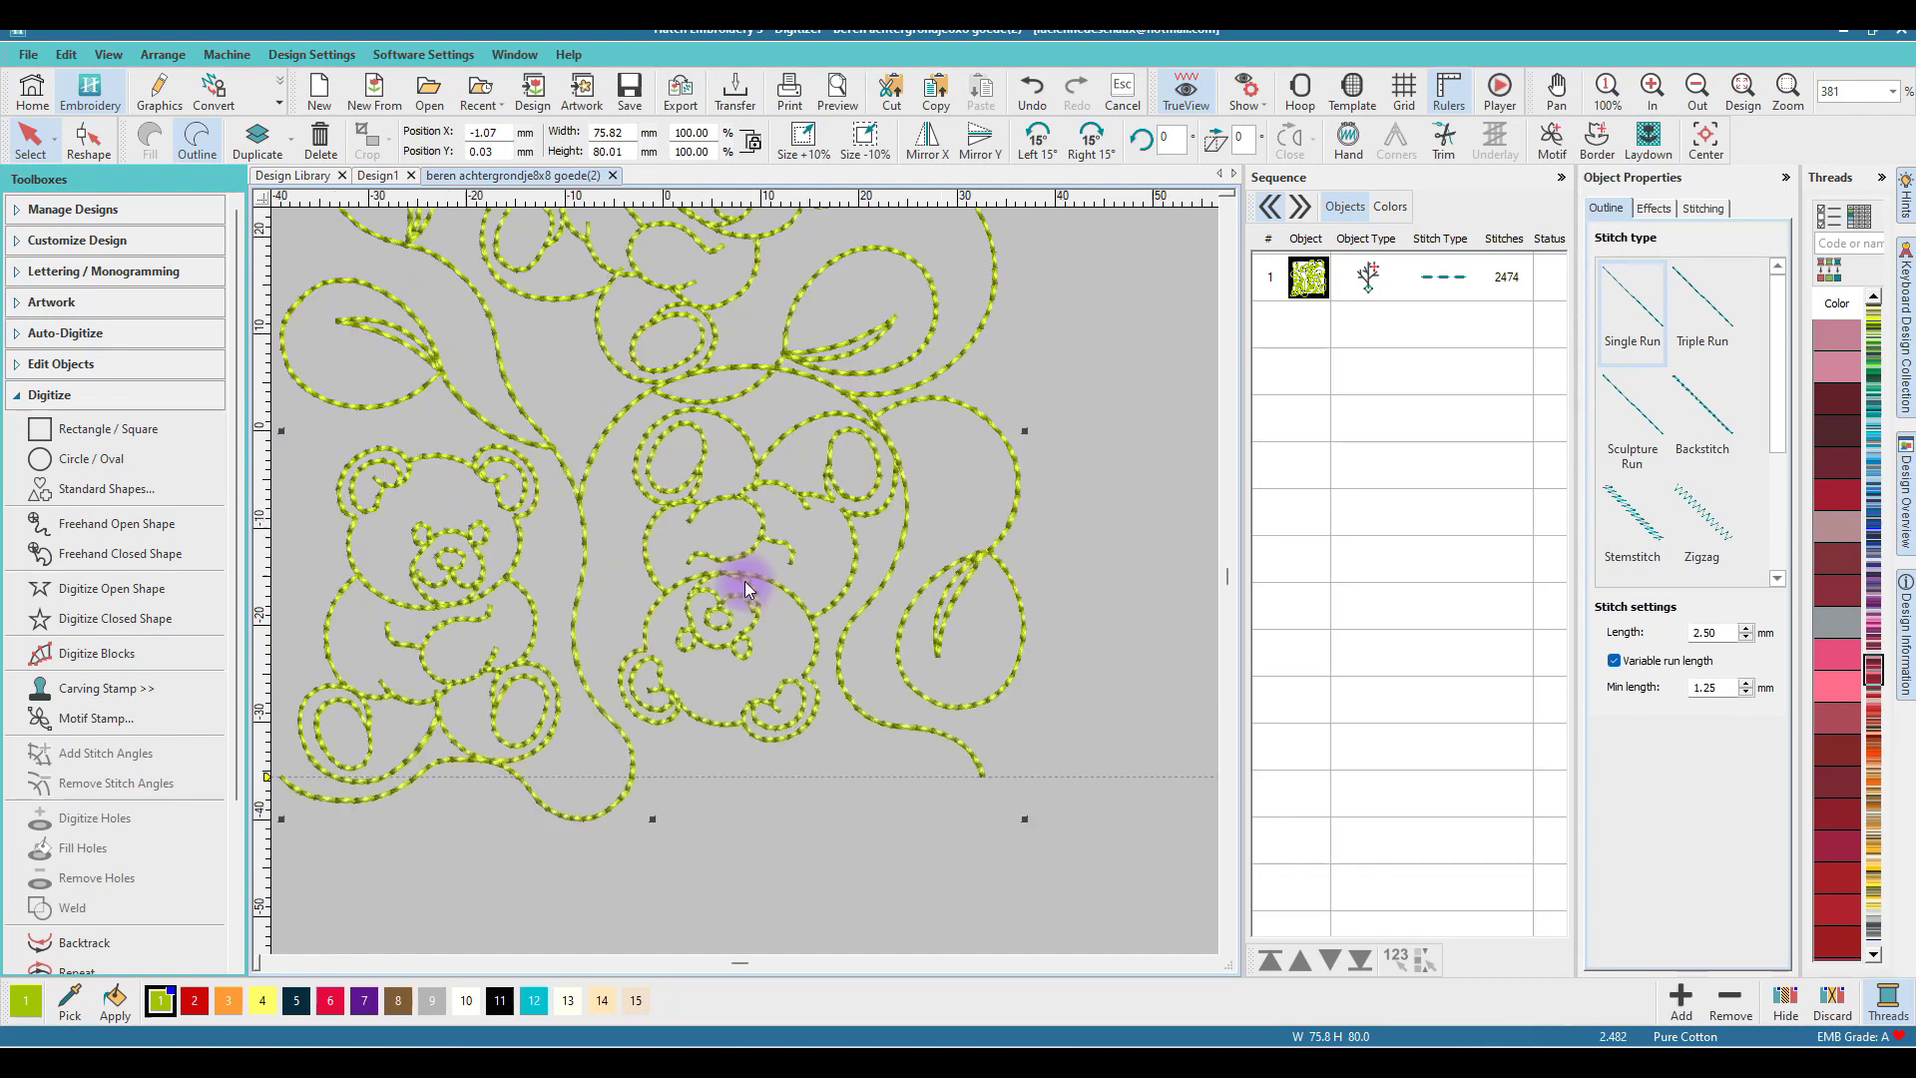
scroll(744, 581, "down", 1)
scroll(745, 579, "down", 1)
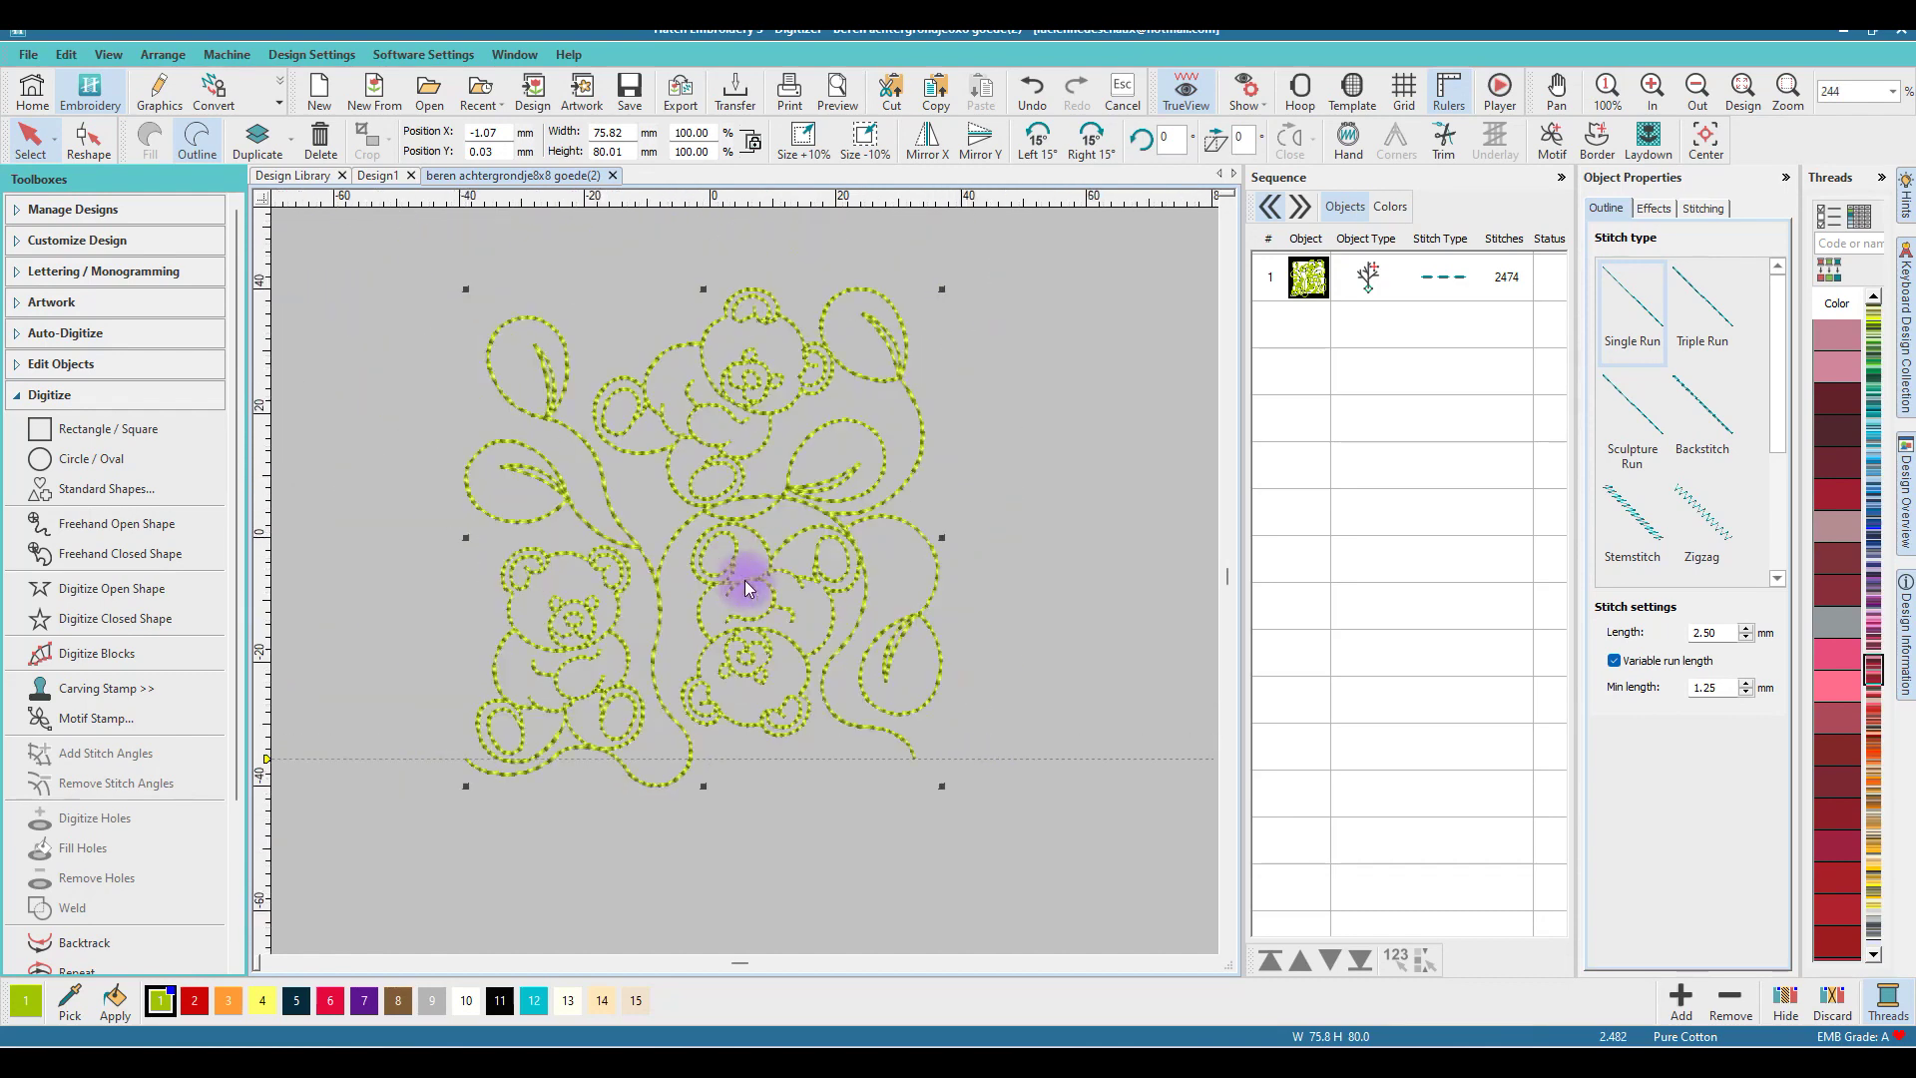
scroll(738, 572, "down", 1)
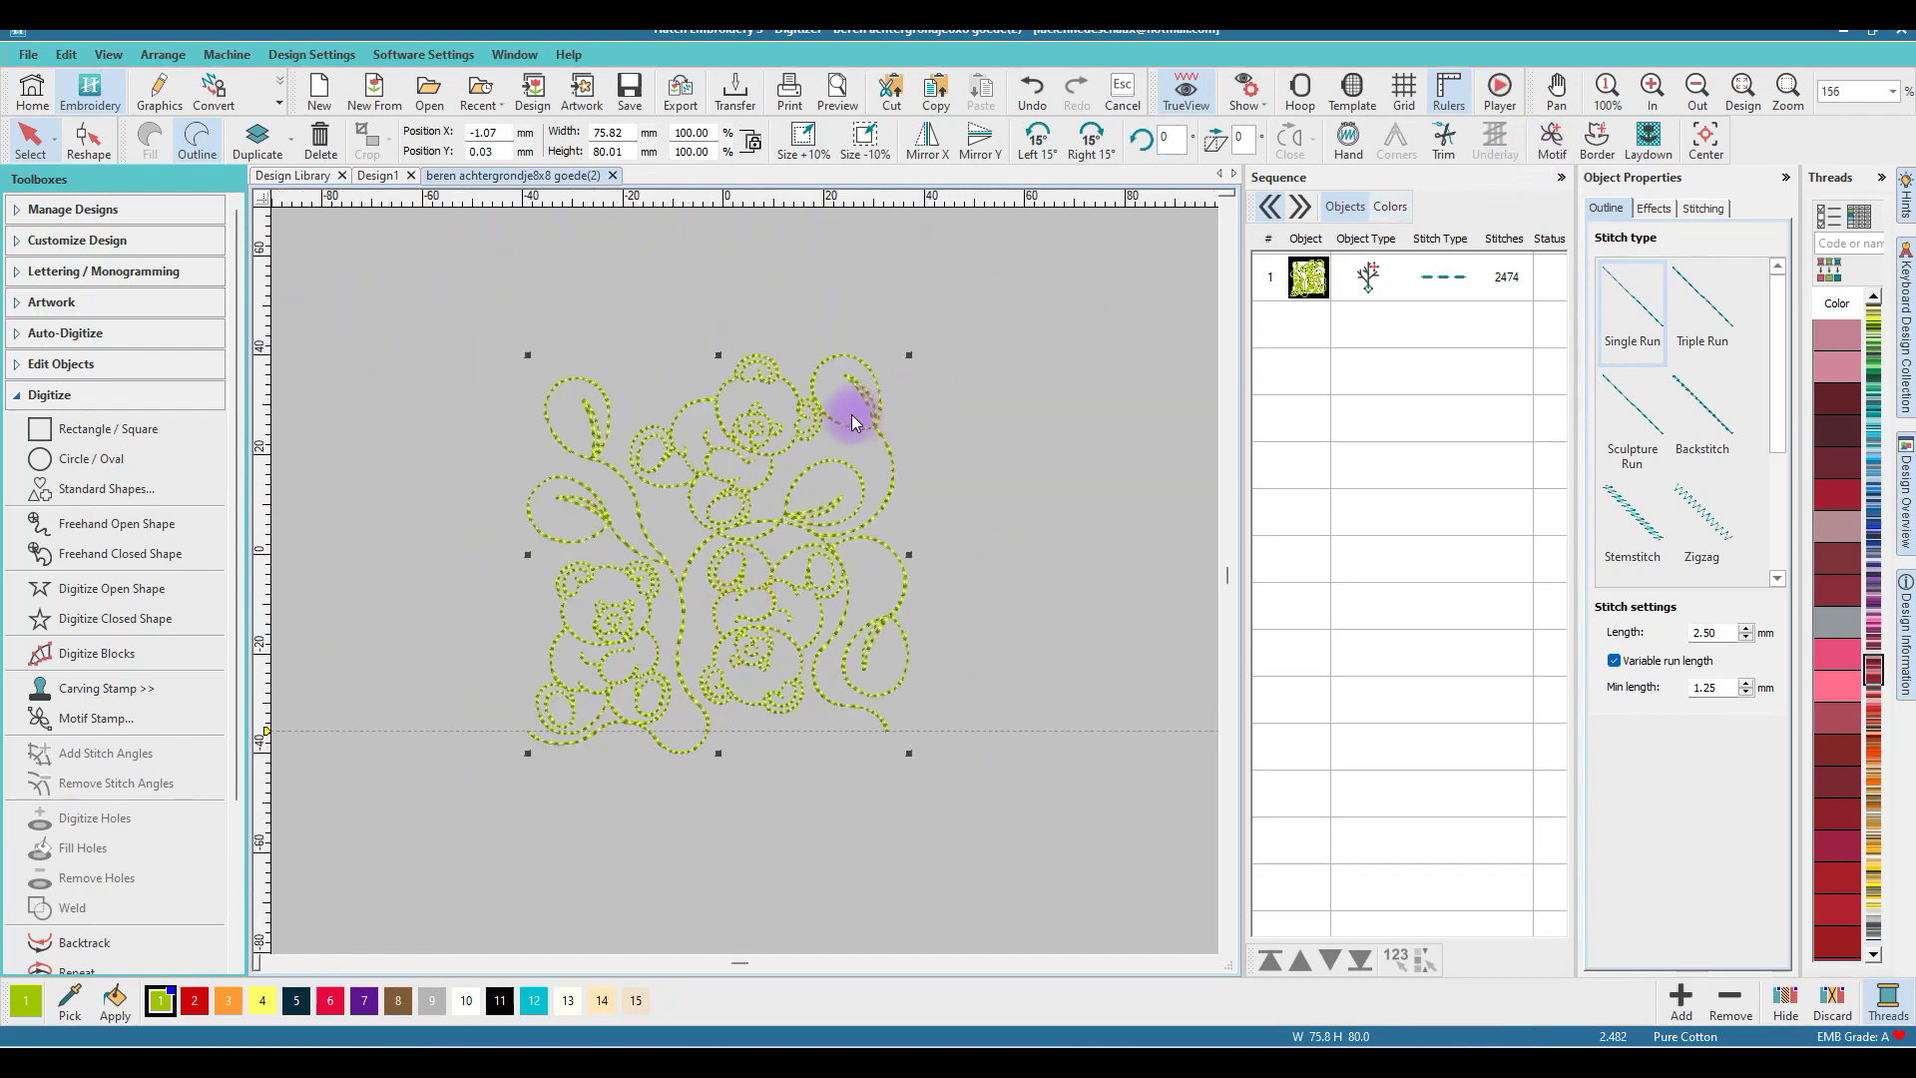
Start a motif from the bear design in a new category named 'test bear'
left_click(1549, 142)
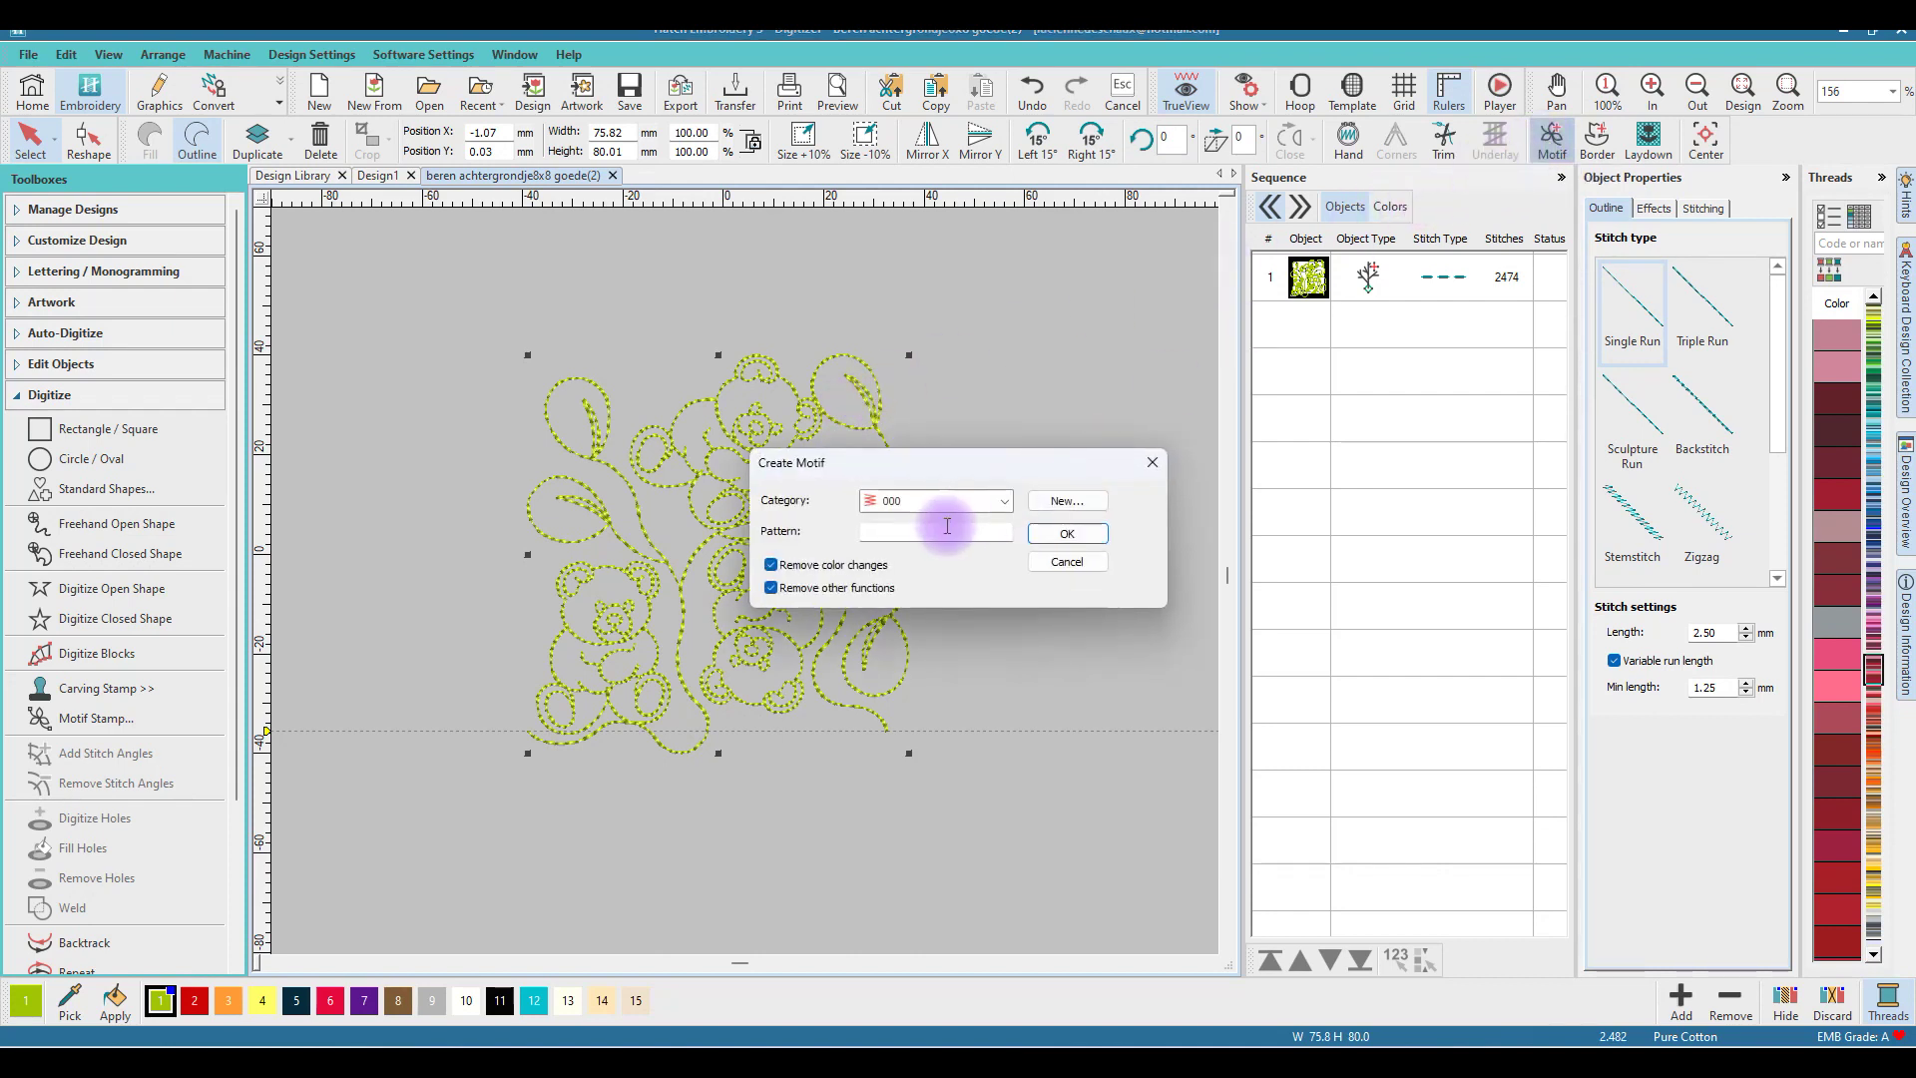
left_click(1067, 500)
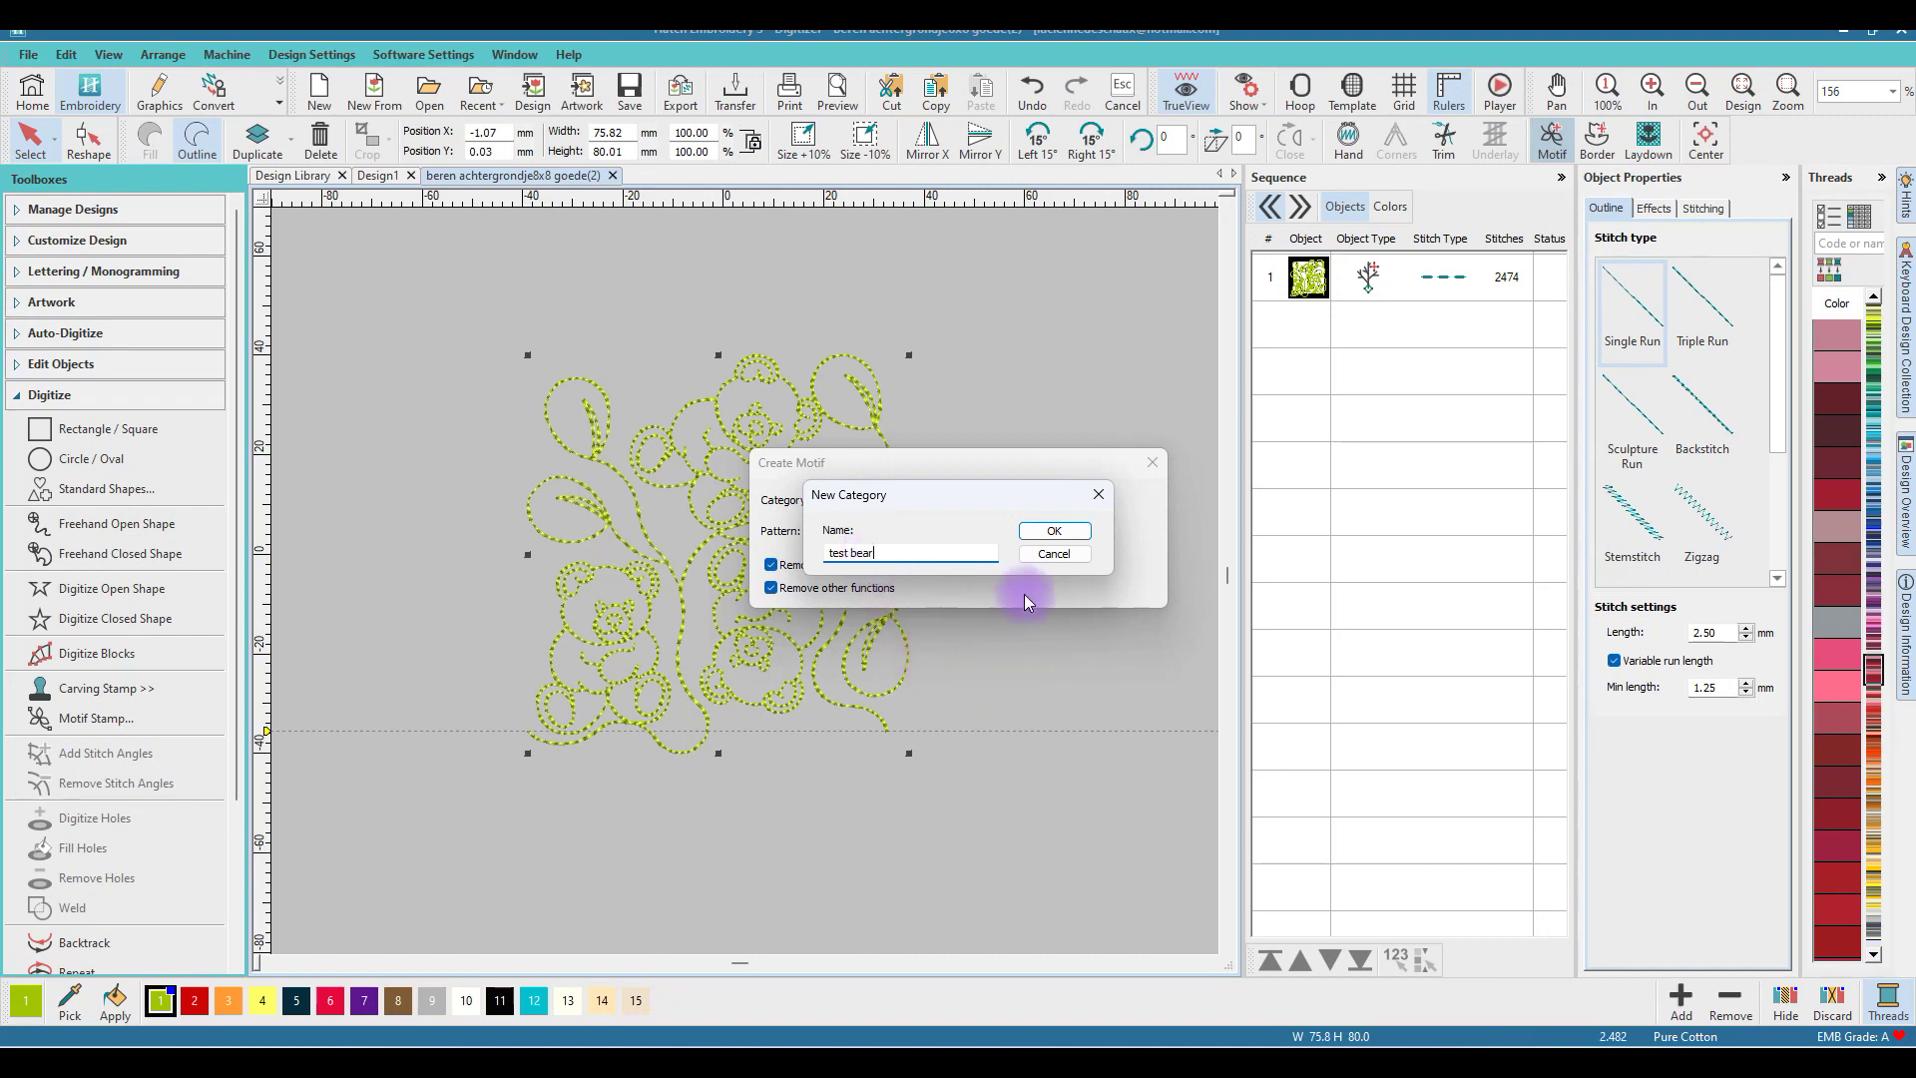
left_click(1056, 532)
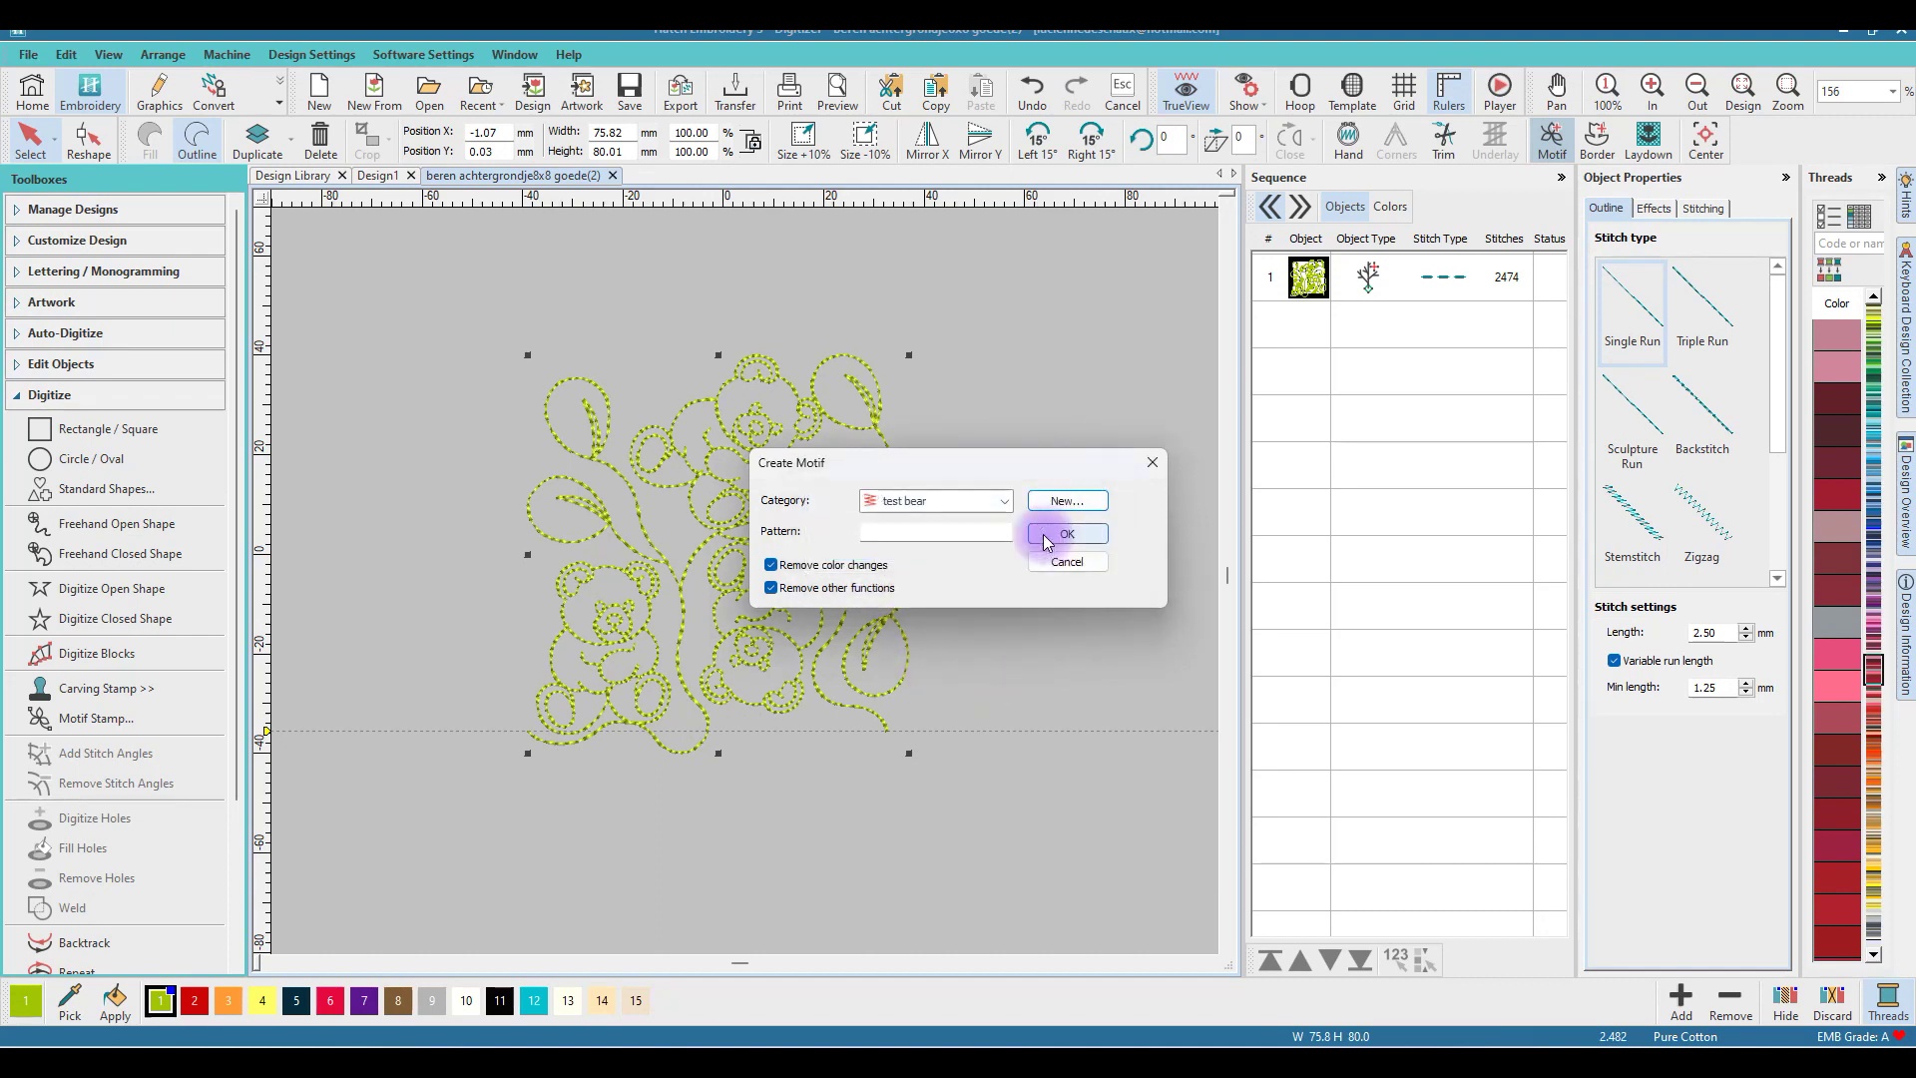
left_click(880, 526)
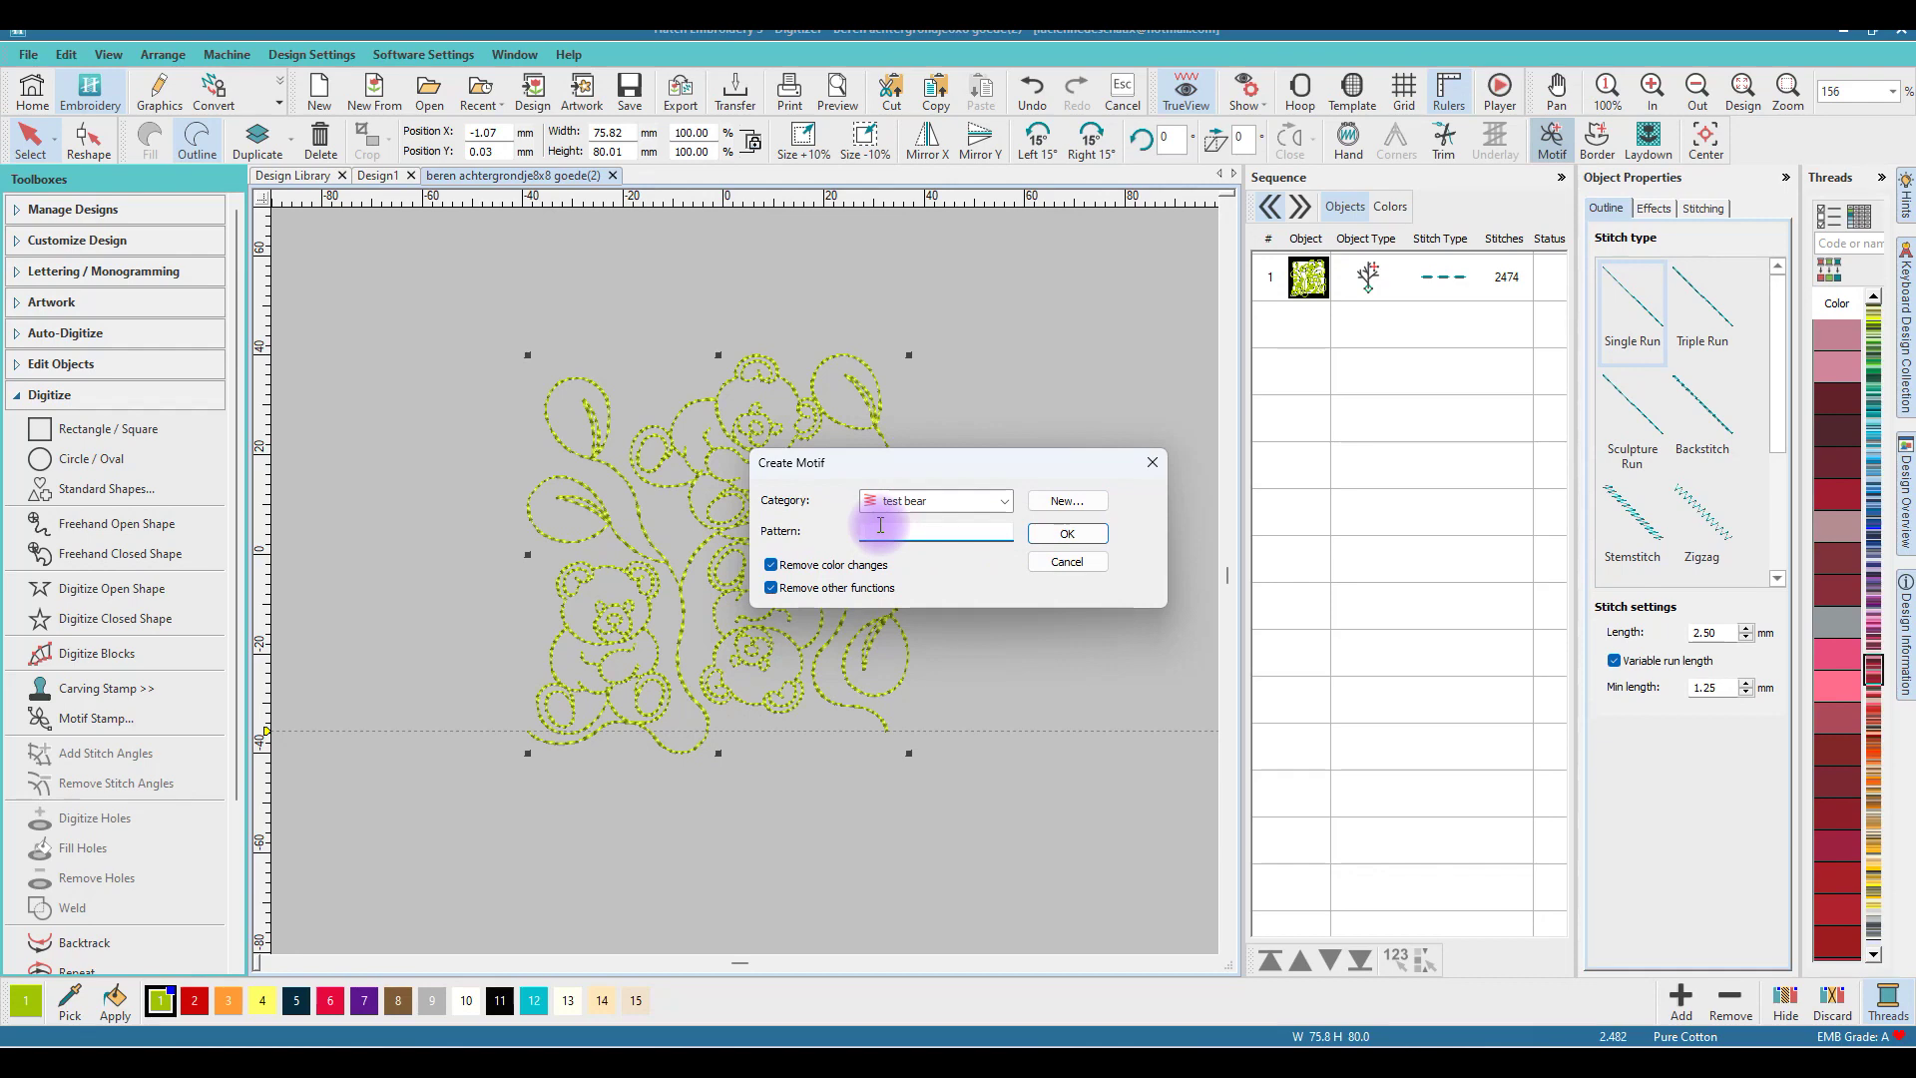
key("Return")
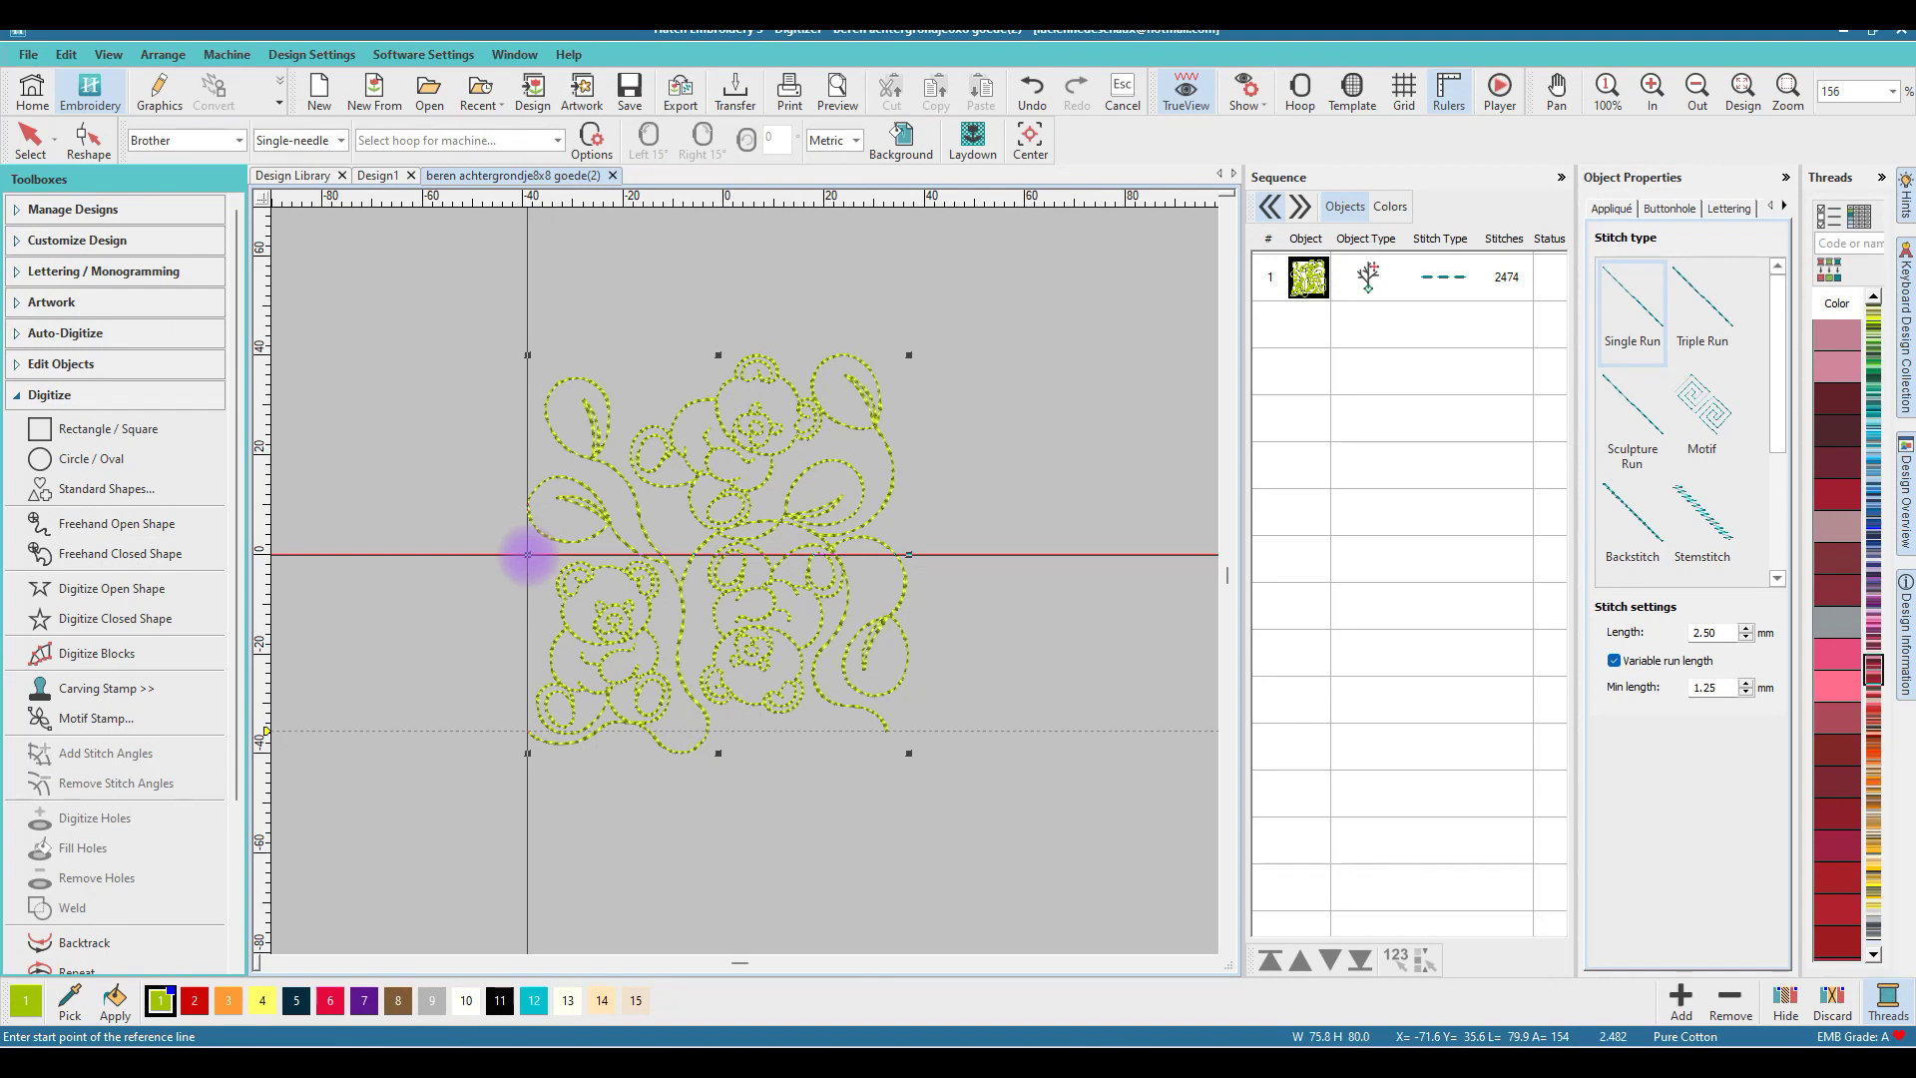
Draw the motif's reference line and confirm creation of motif 'test bear 1', then deselect
left_click(527, 555)
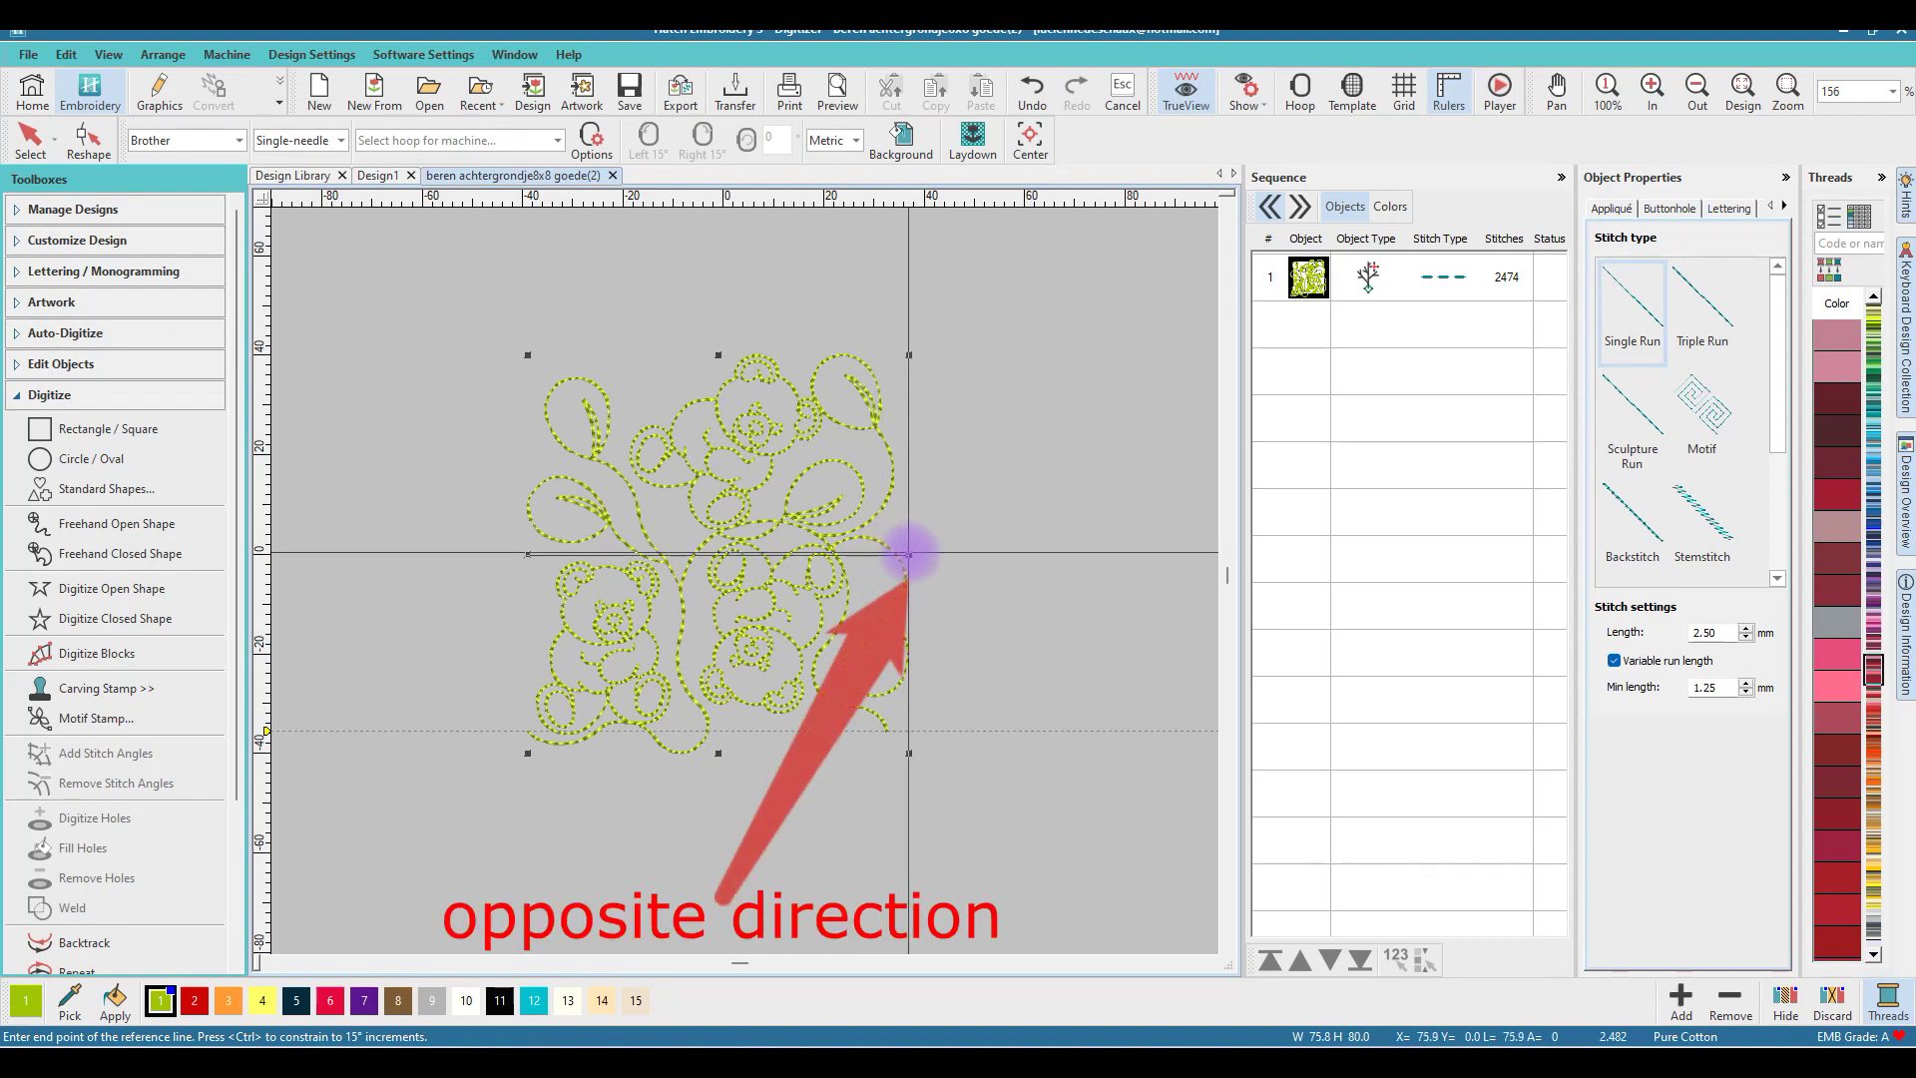
left_click(908, 553)
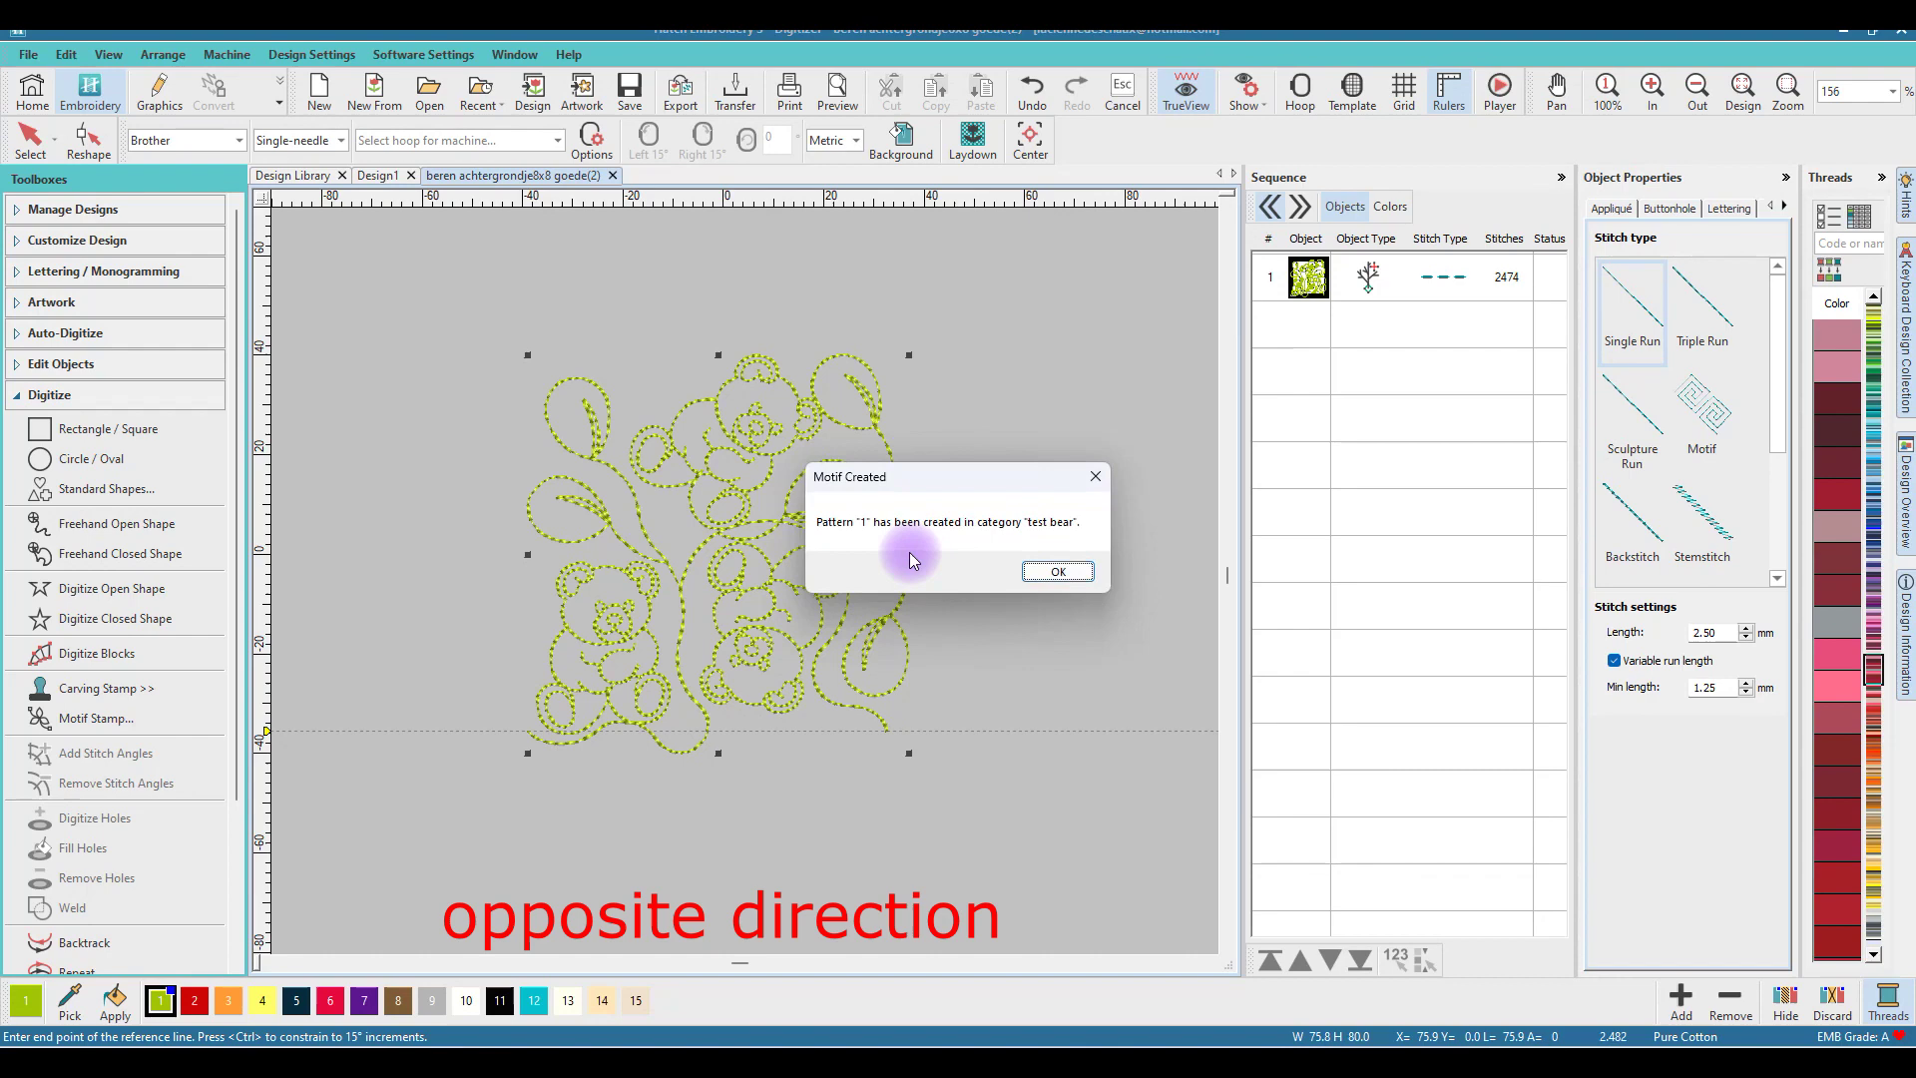
left_click(1052, 574)
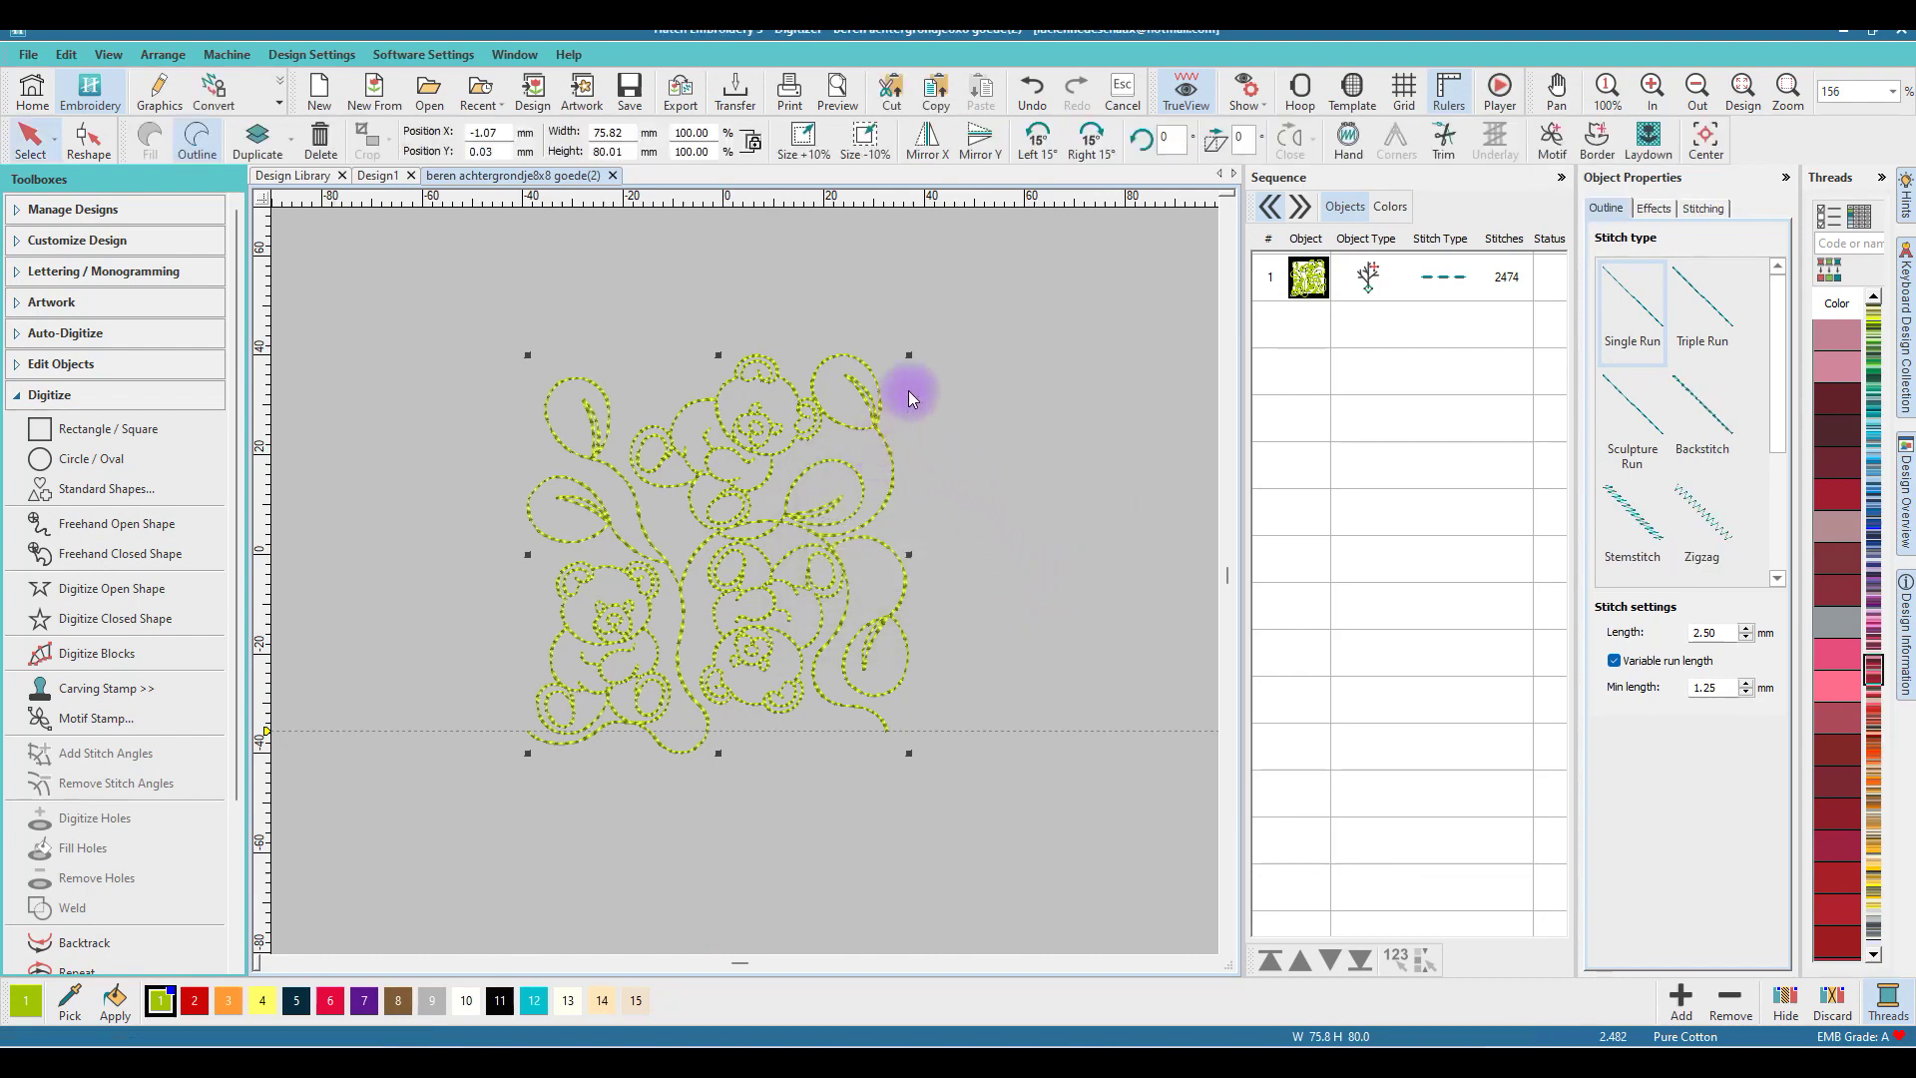
left_click(990, 365)
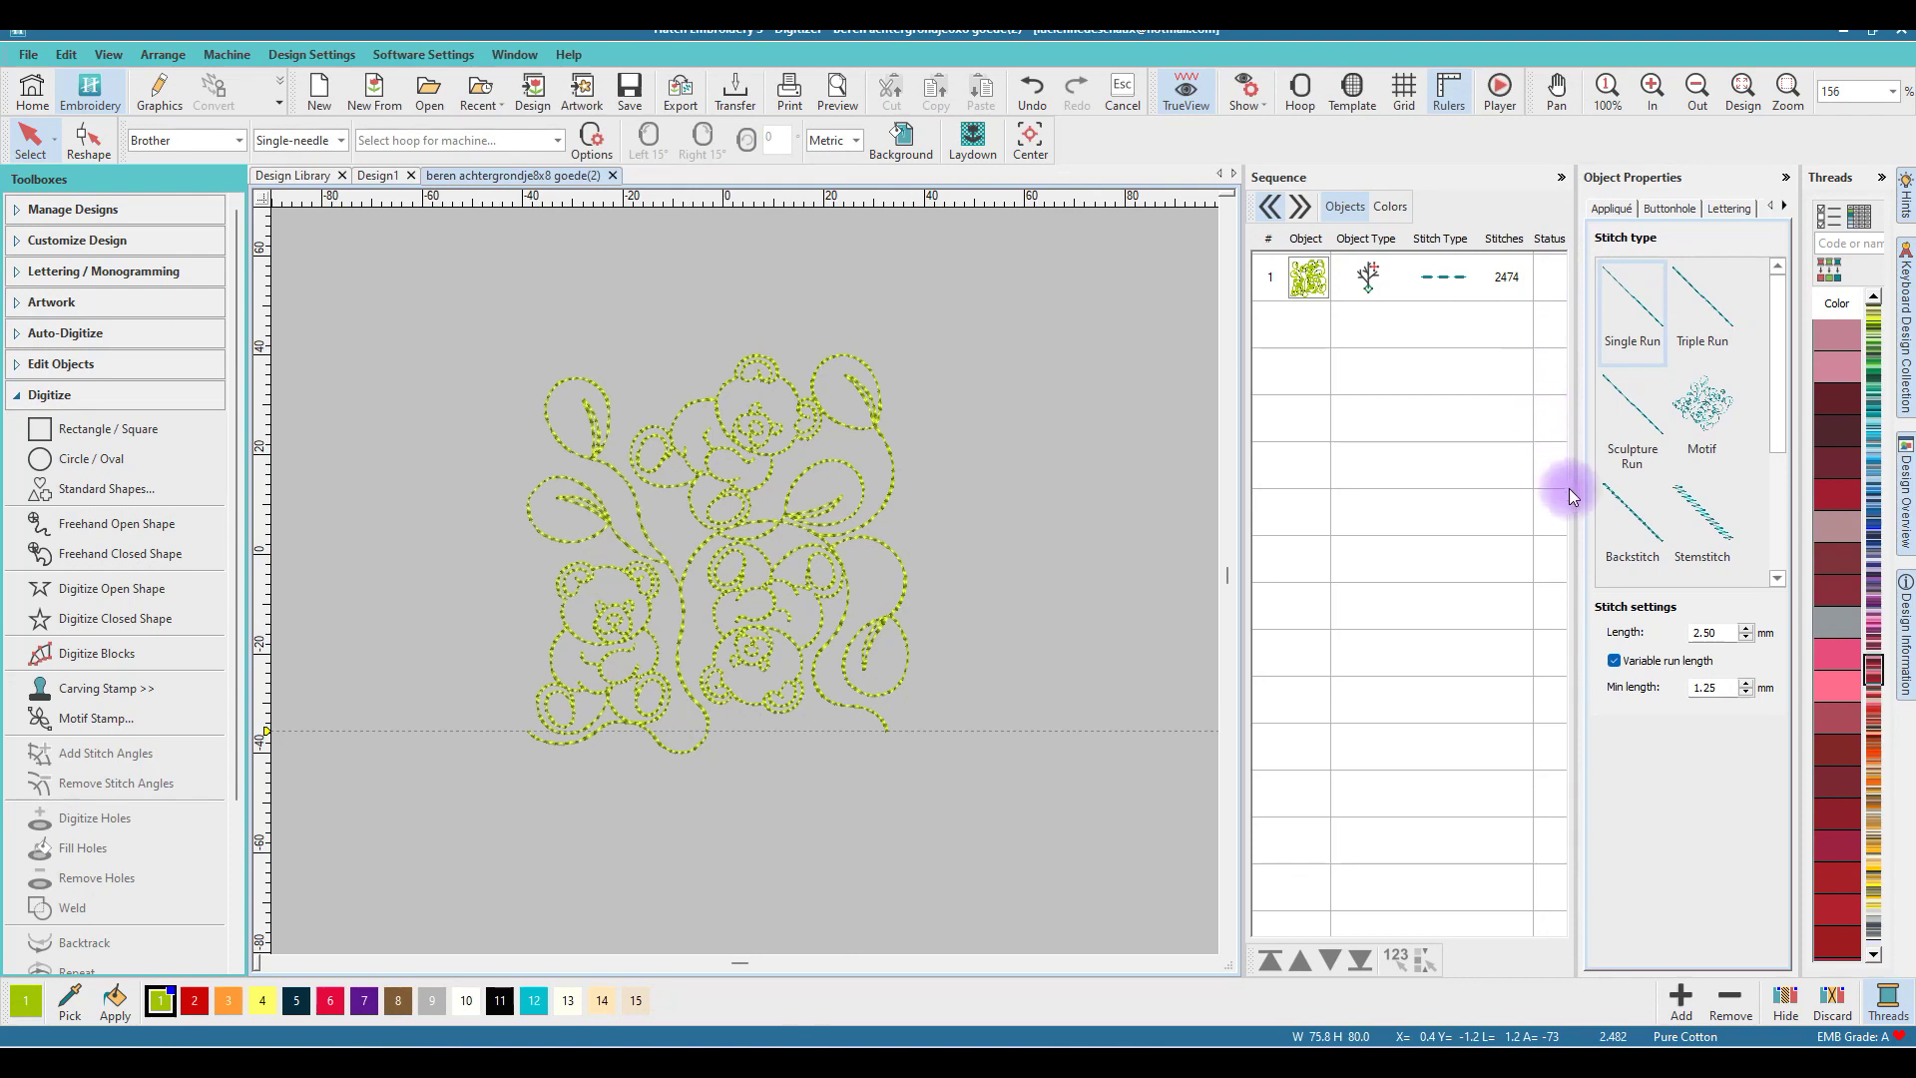
Set the outline stitch type to Motif using test bear pattern 1
left_click(1702, 414)
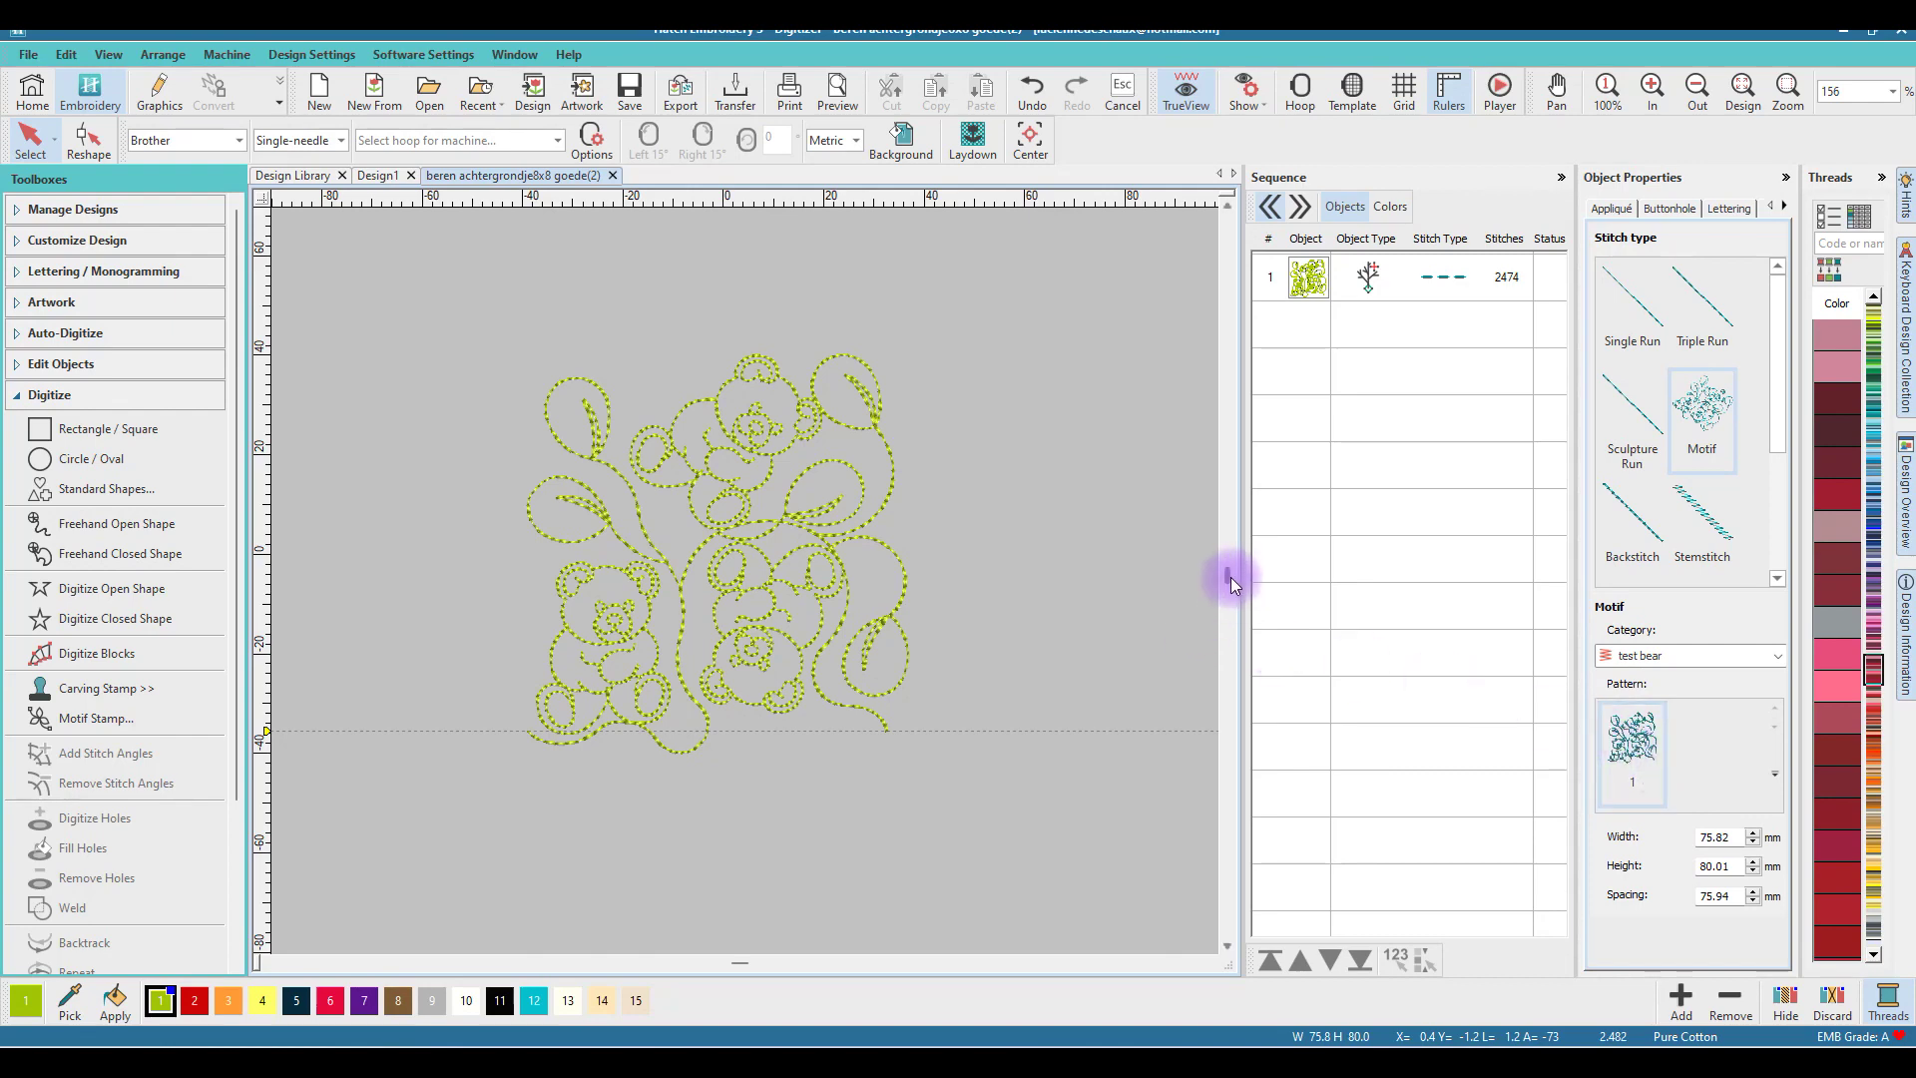
left_click_drag(1225, 579, 1224, 572)
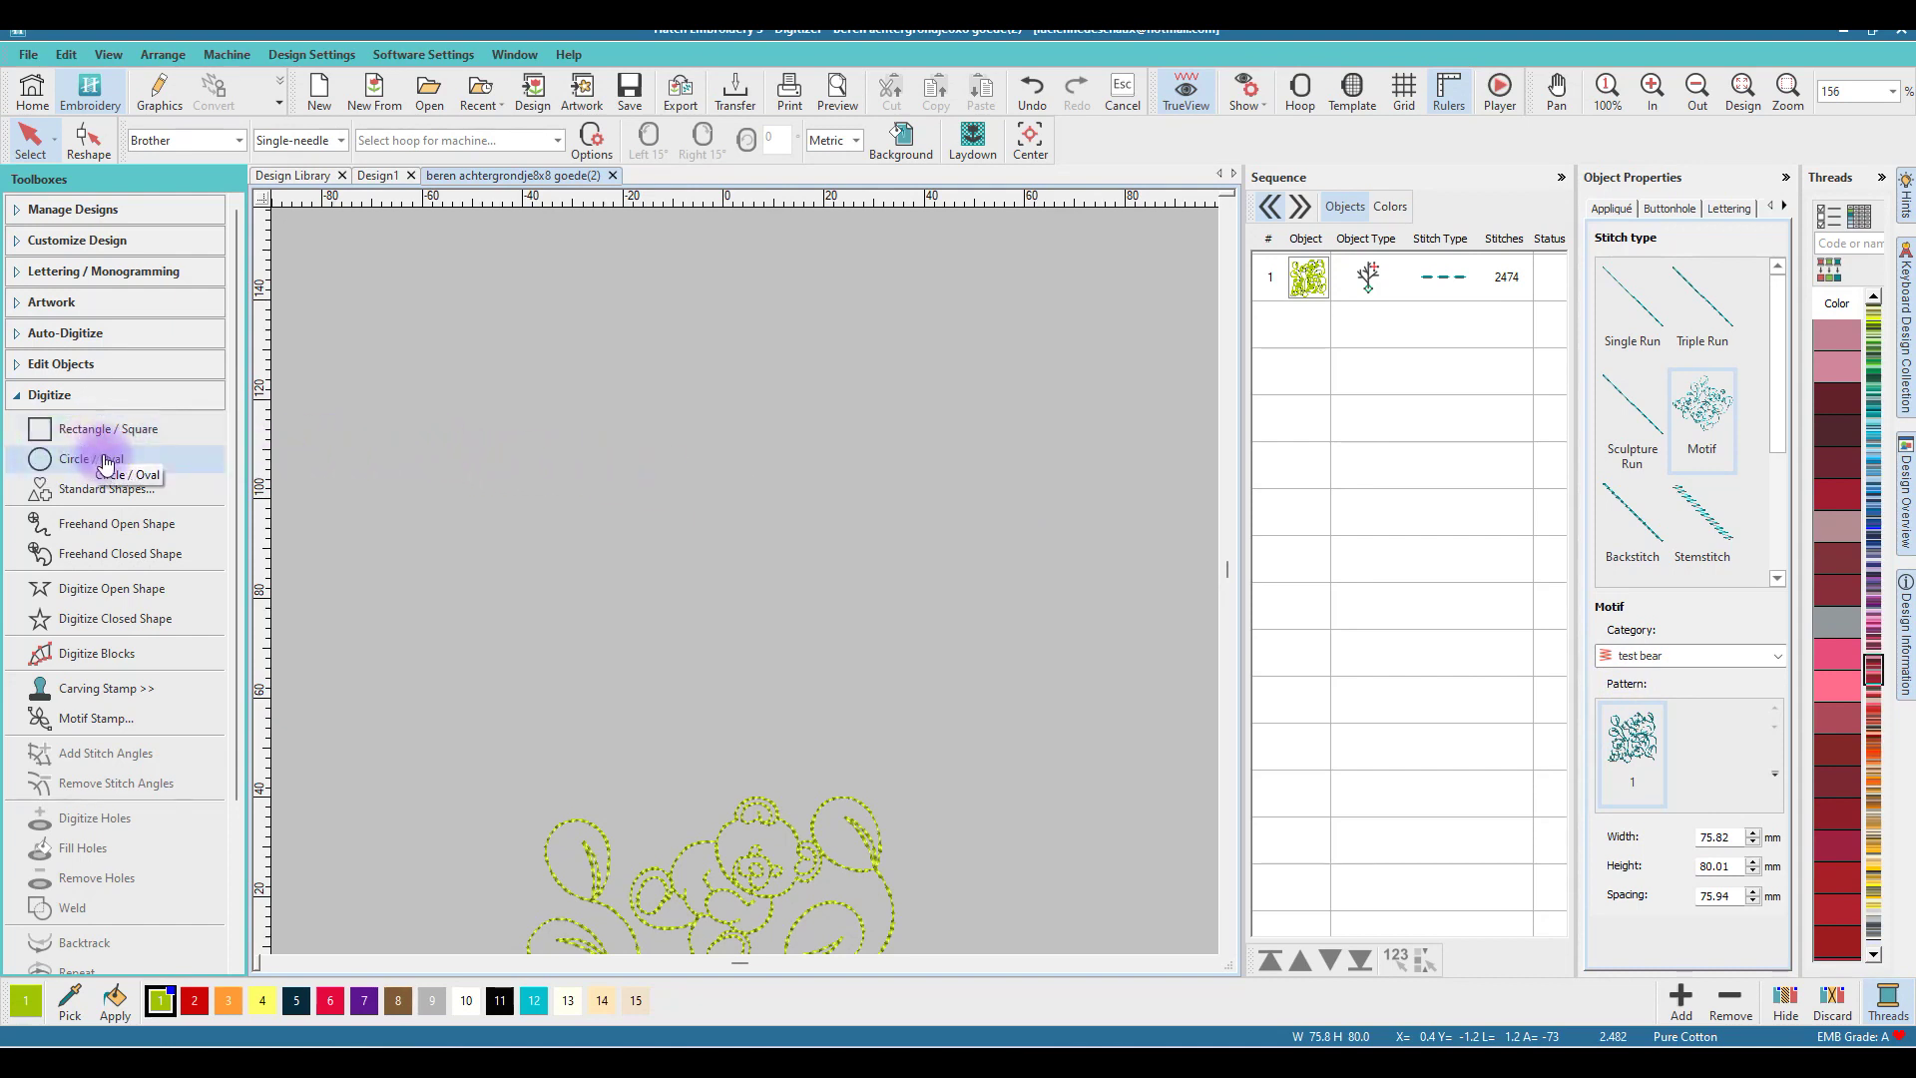
Pick Circle / Oval with a Motif fill from the test bear category, and place the centre
left_click(62, 461)
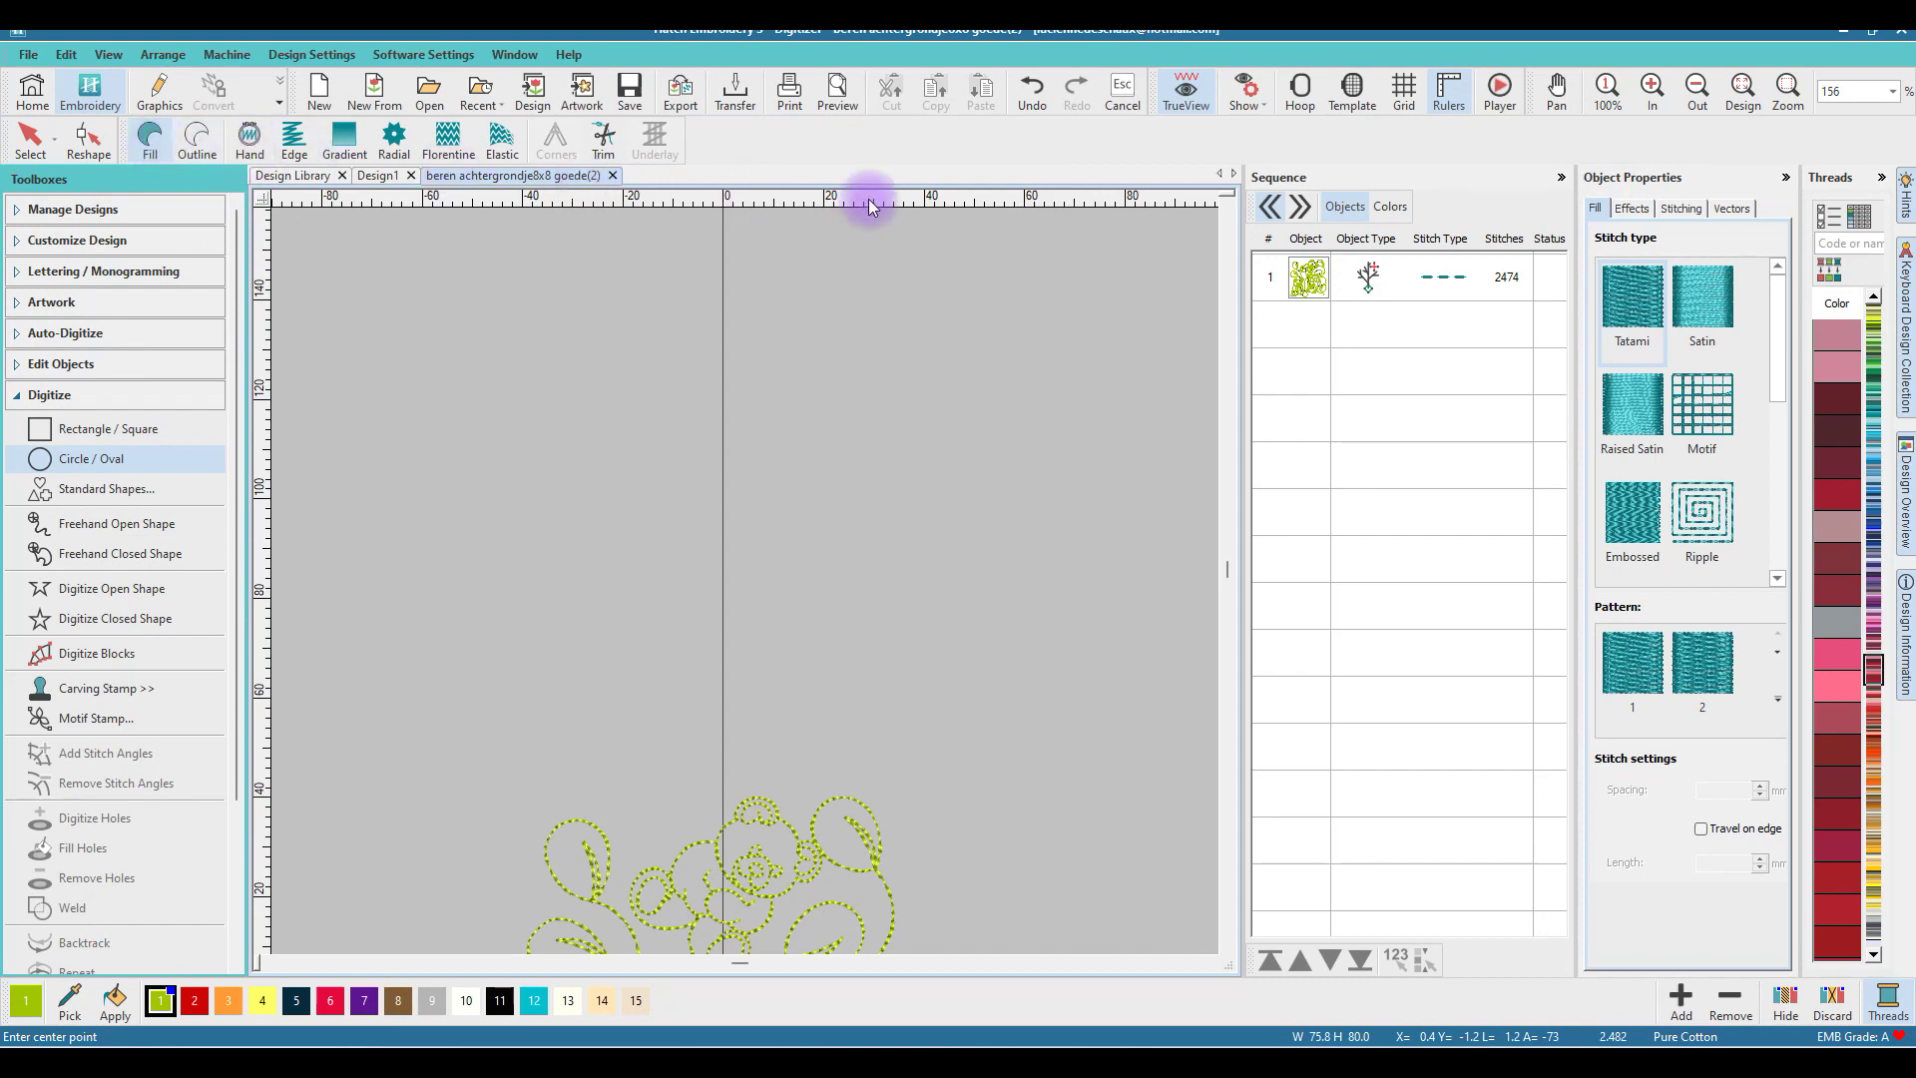
left_click(1716, 443)
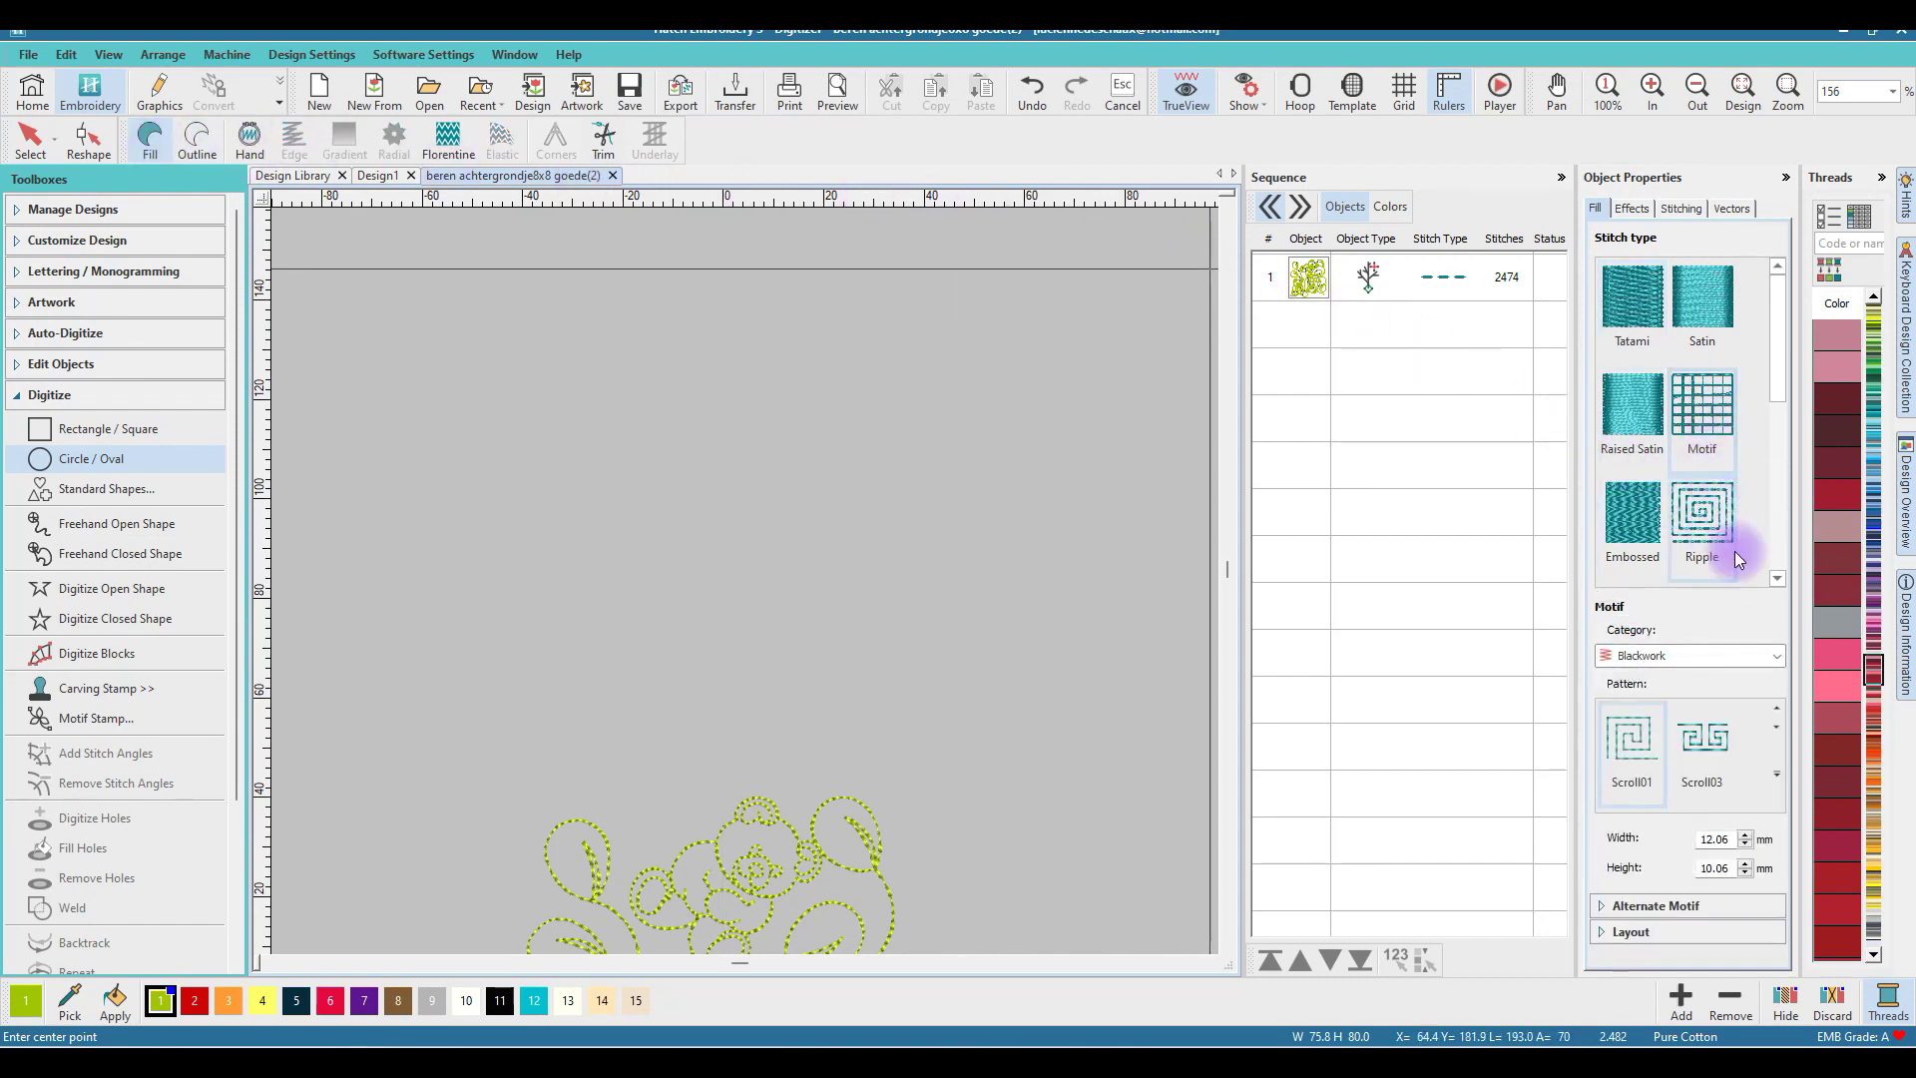
left_click(1784, 651)
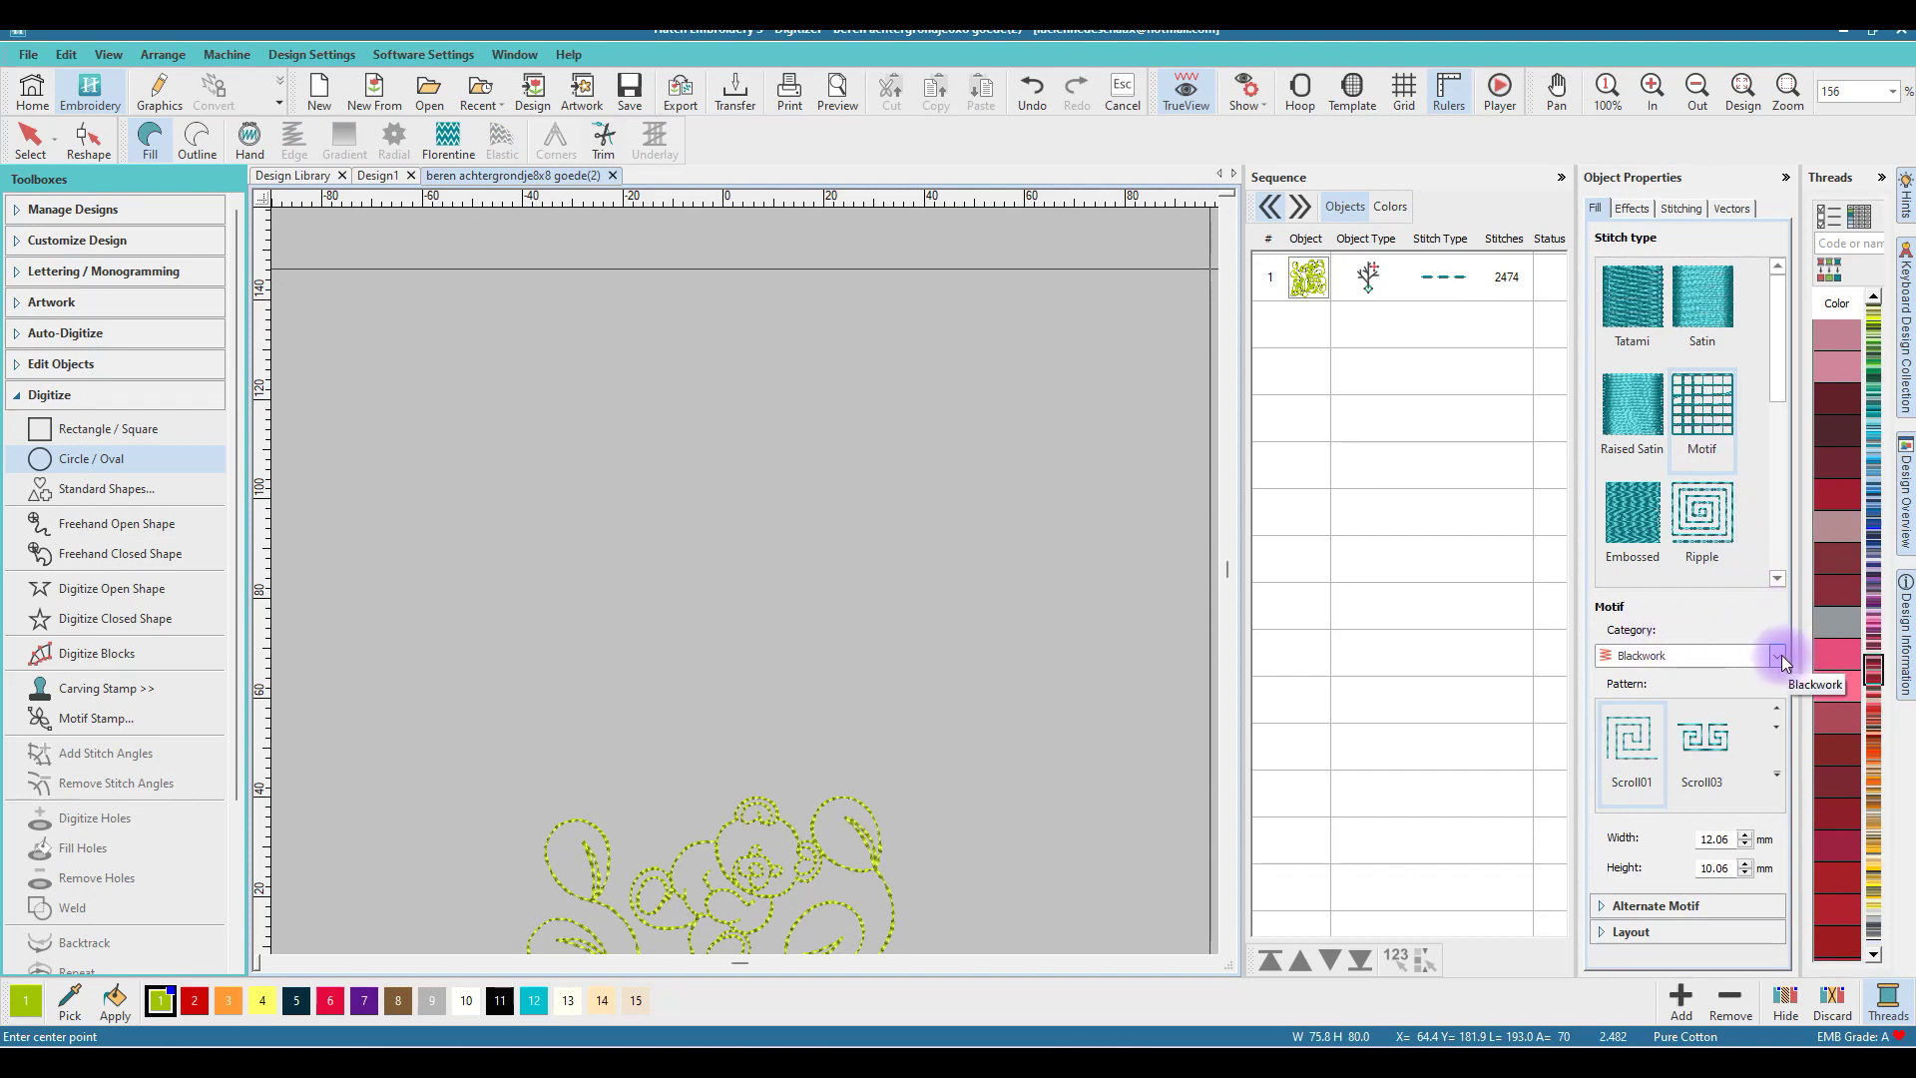
left_click(1782, 656)
left_click_drag(1868, 208, 1860, 578)
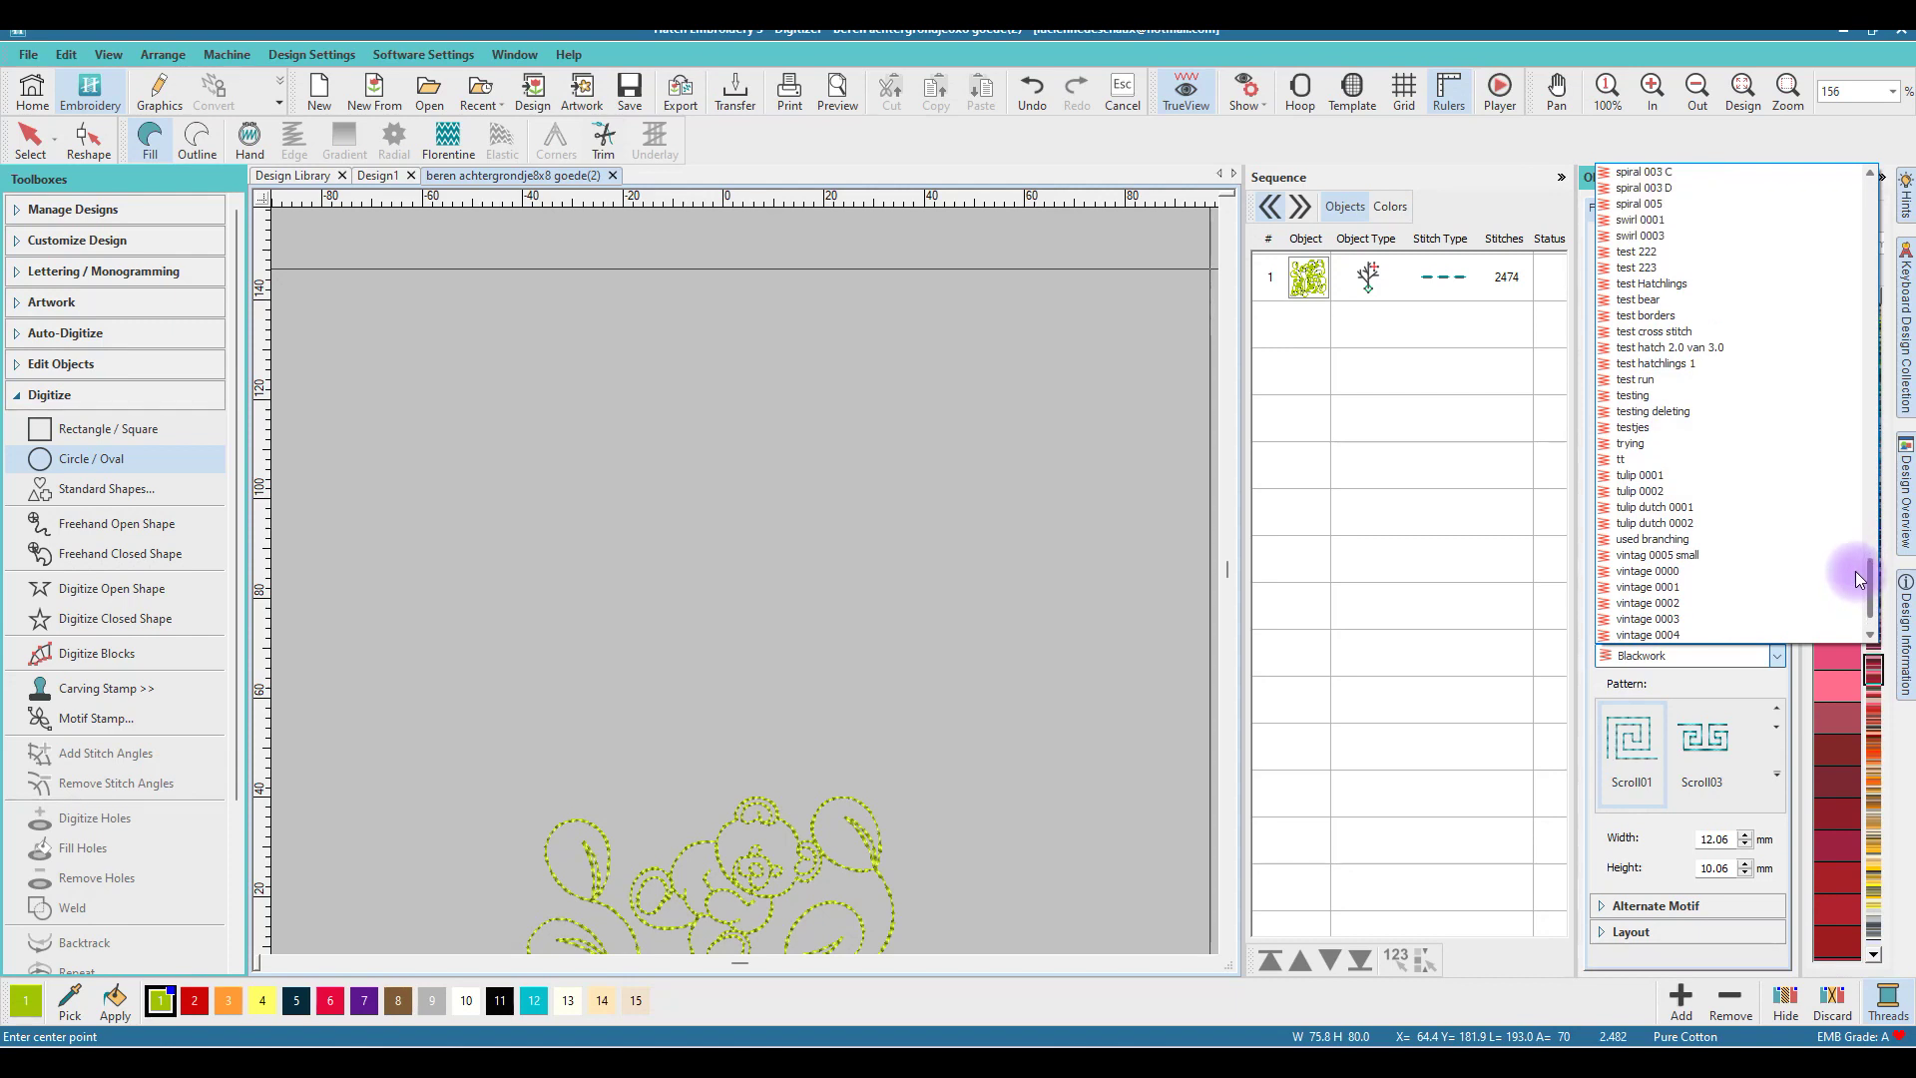
left_click(1661, 303)
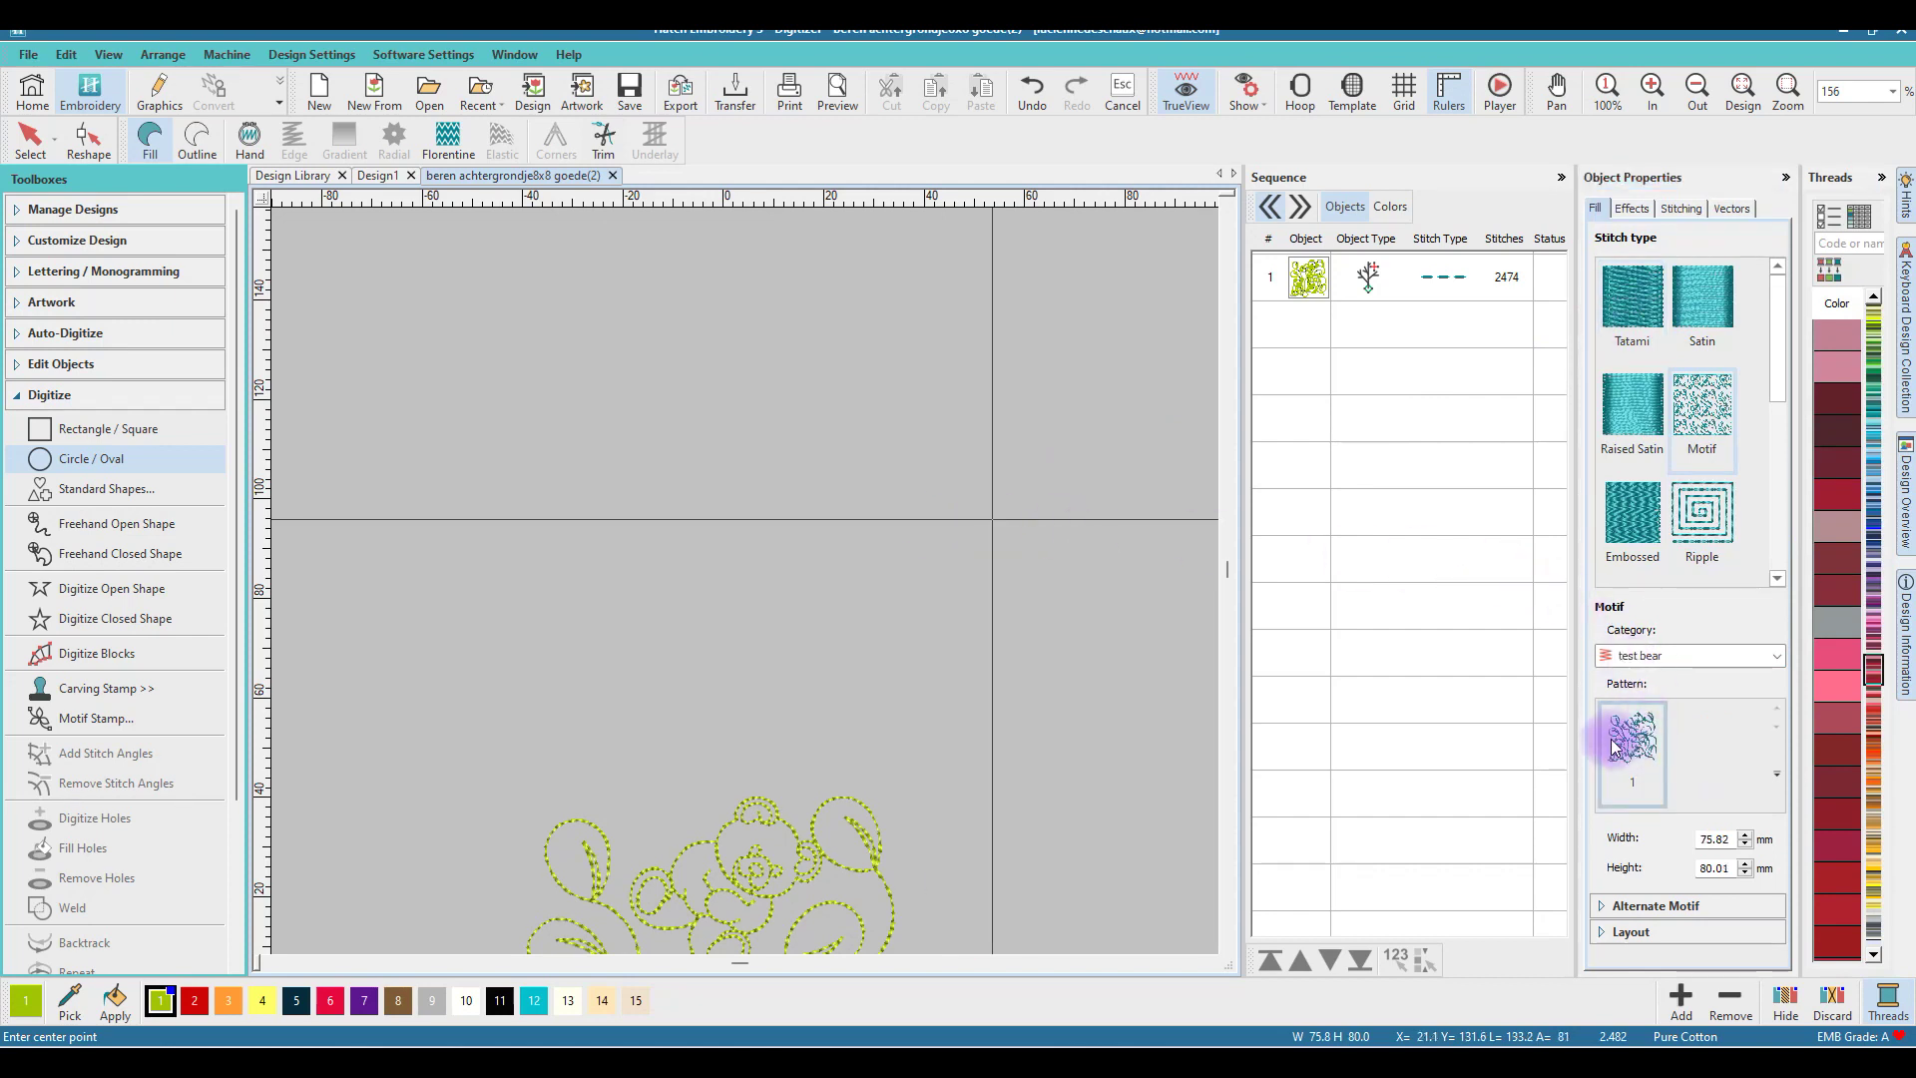
left_click(491, 316)
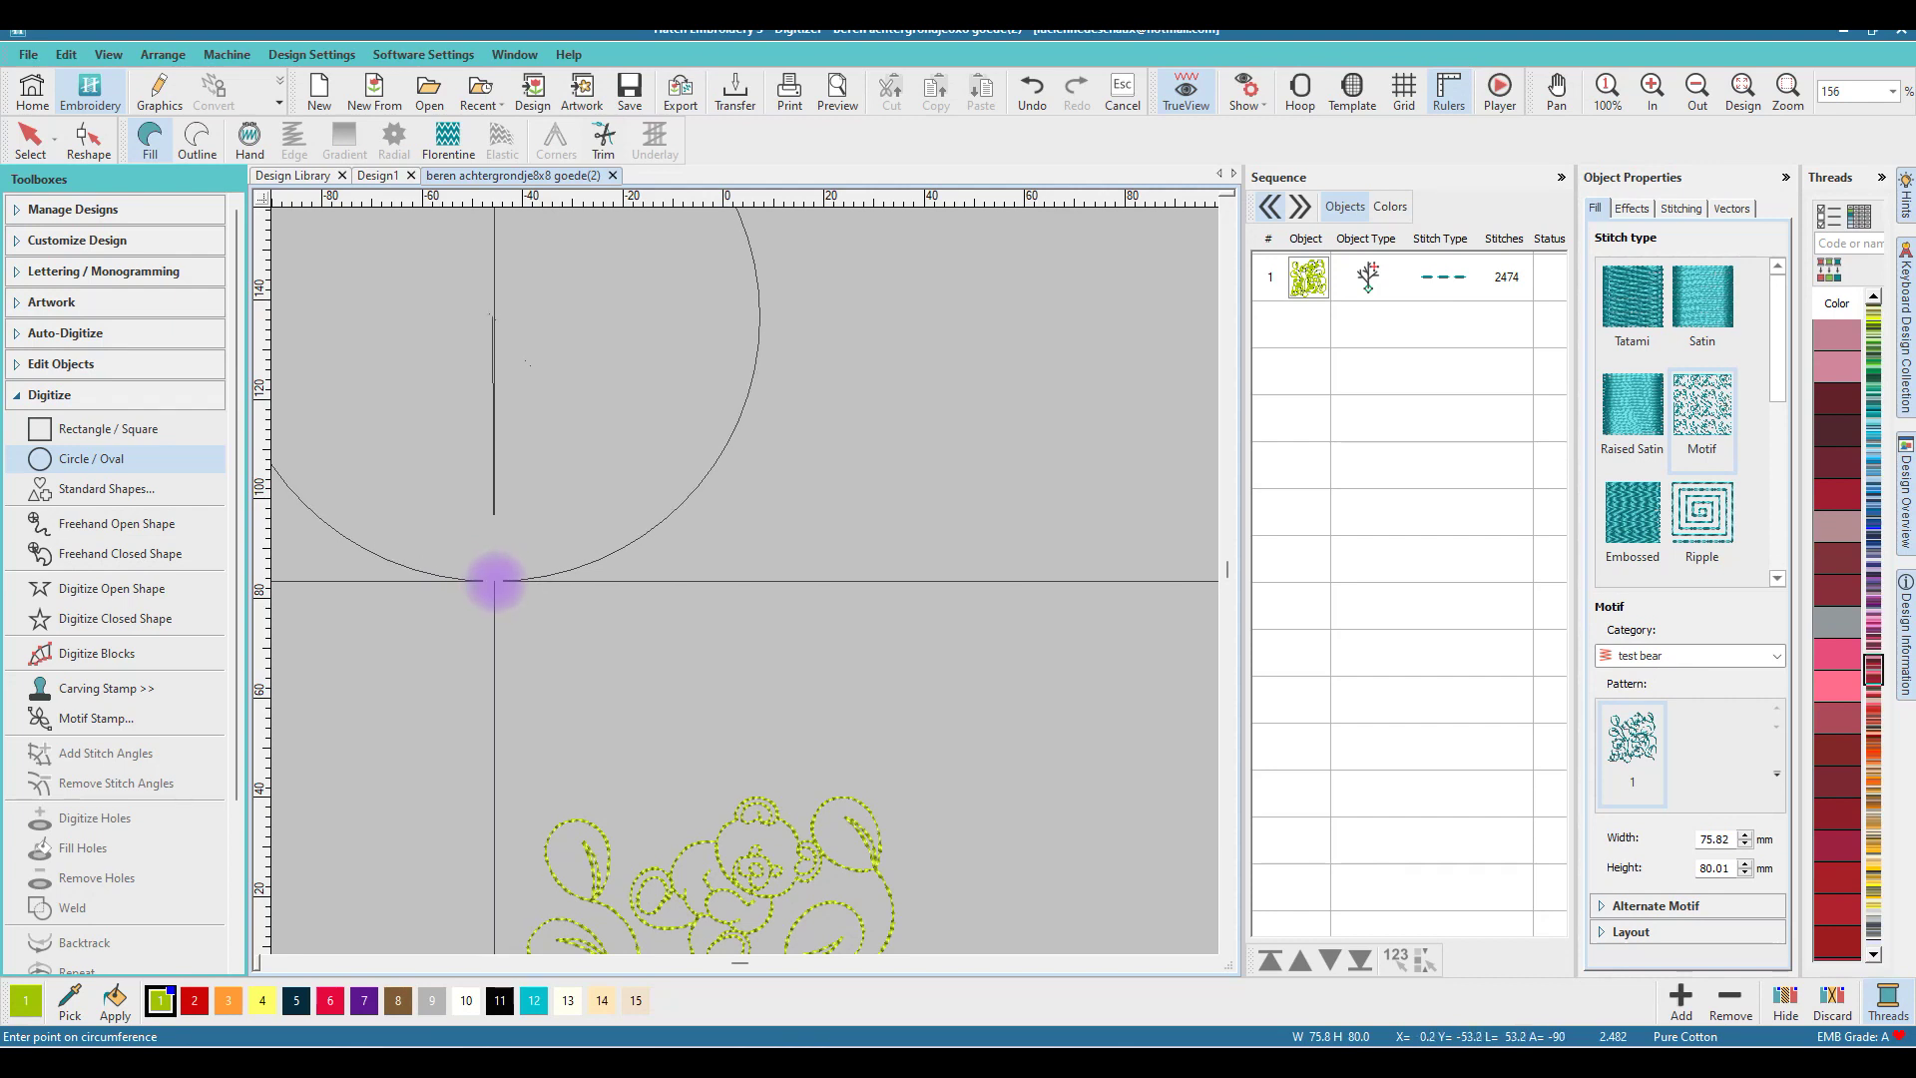
Set the radius and finish the circle, giving a 106.34 mm test bear motif fill
left_click(494, 580)
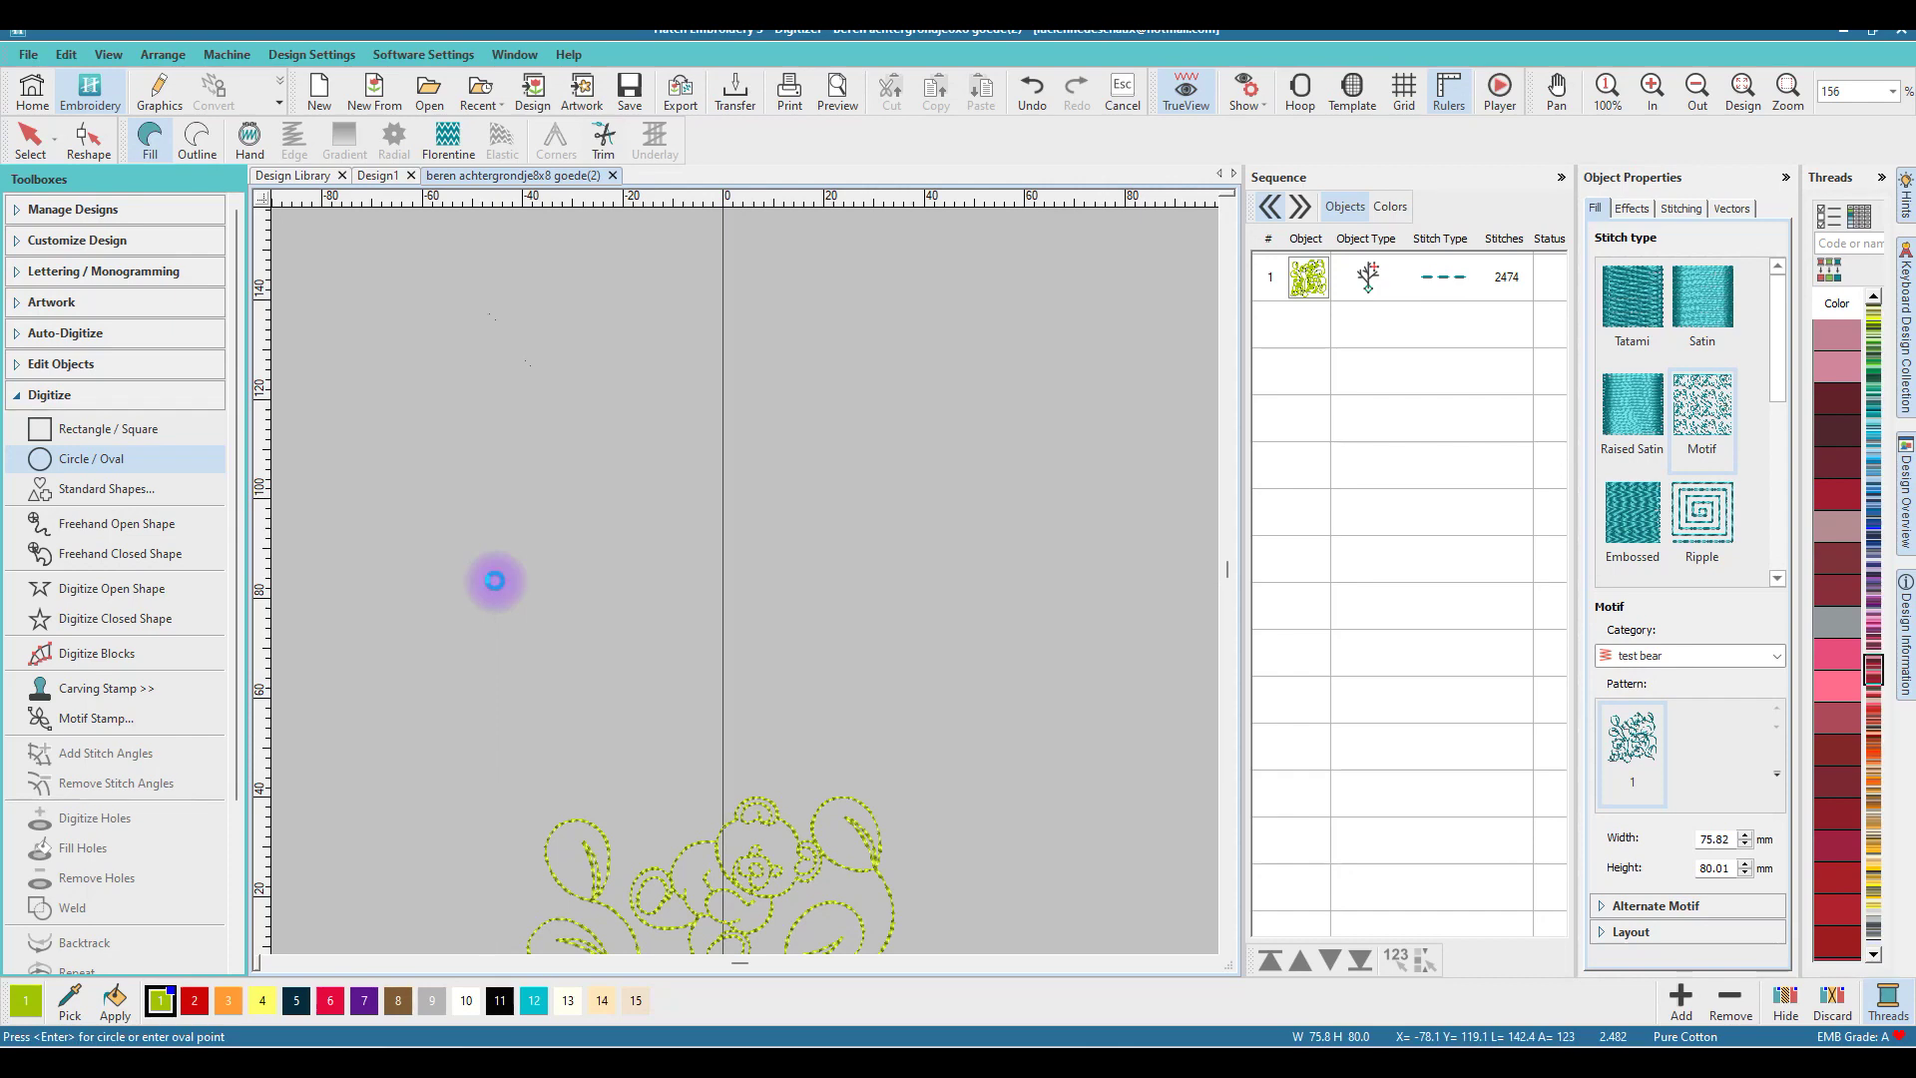
key("Return")
scroll(757, 513, "down", 1)
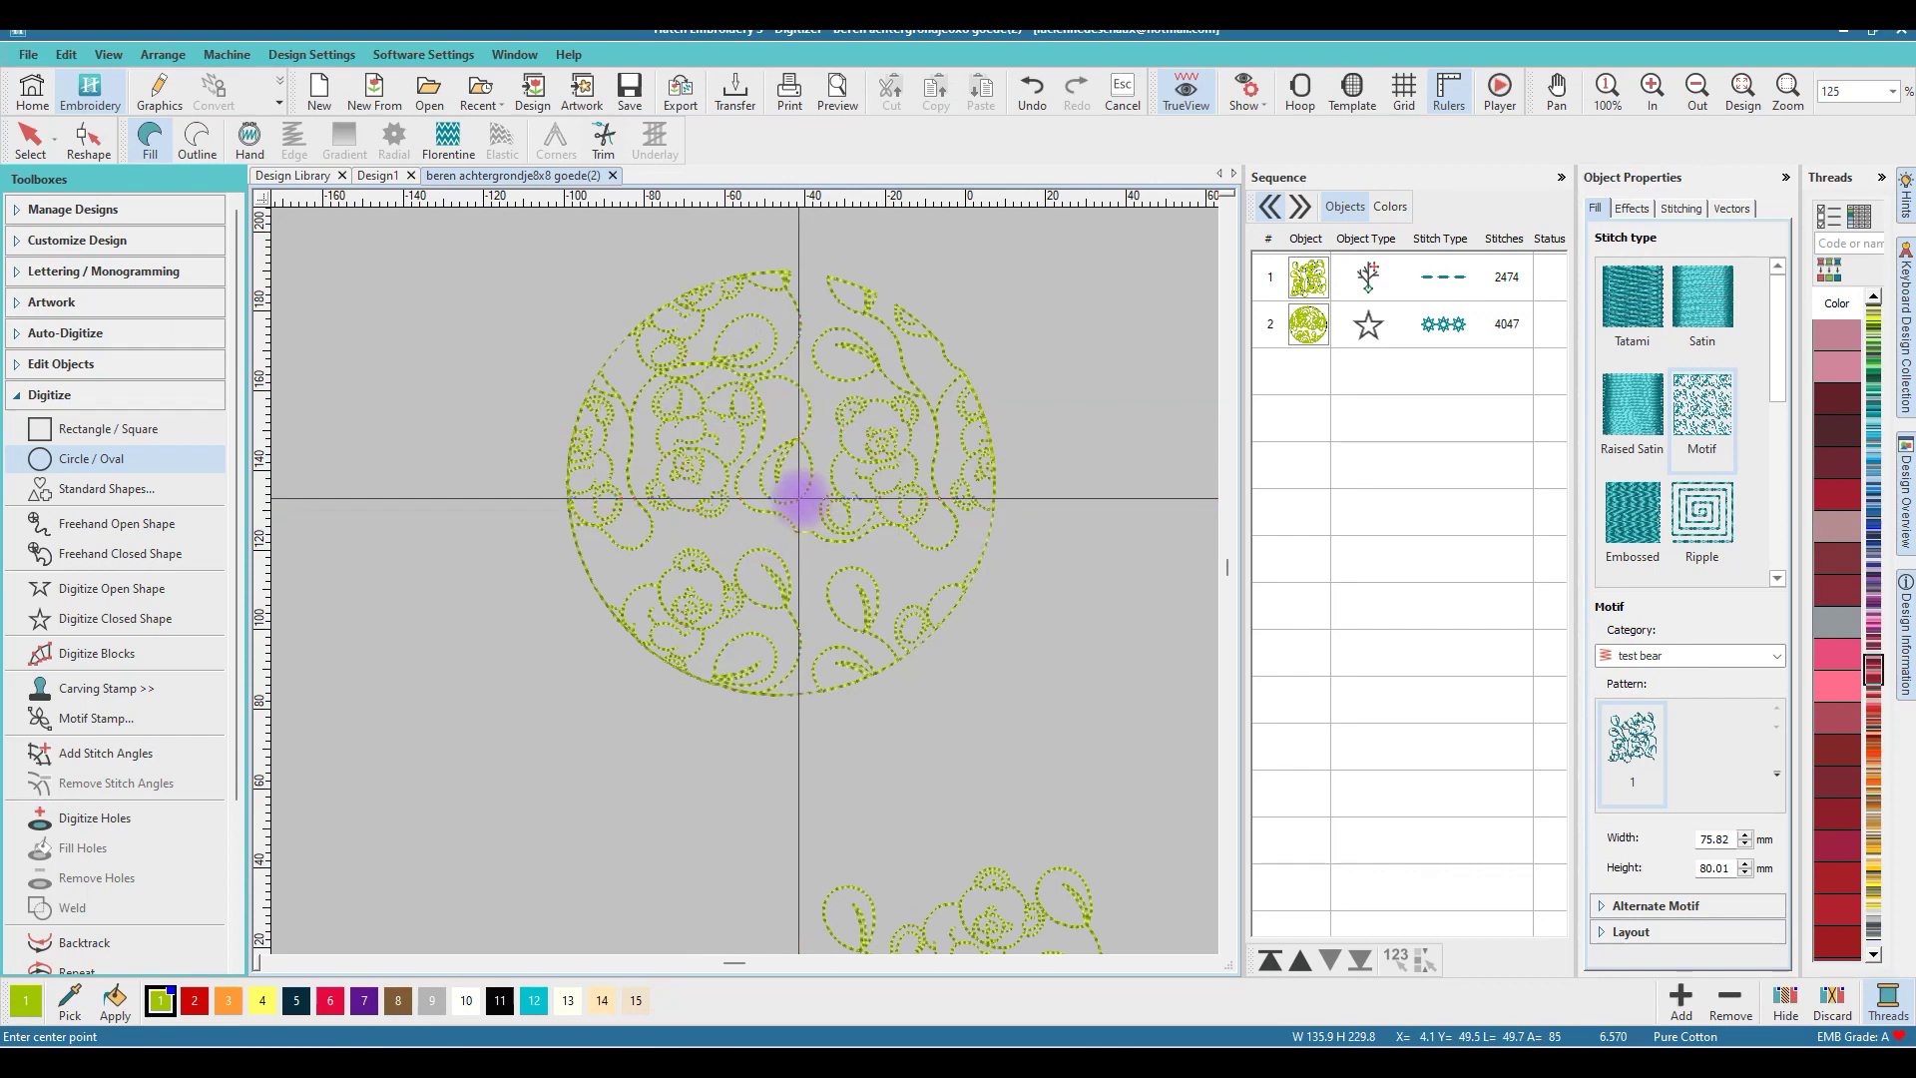
key("Escape")
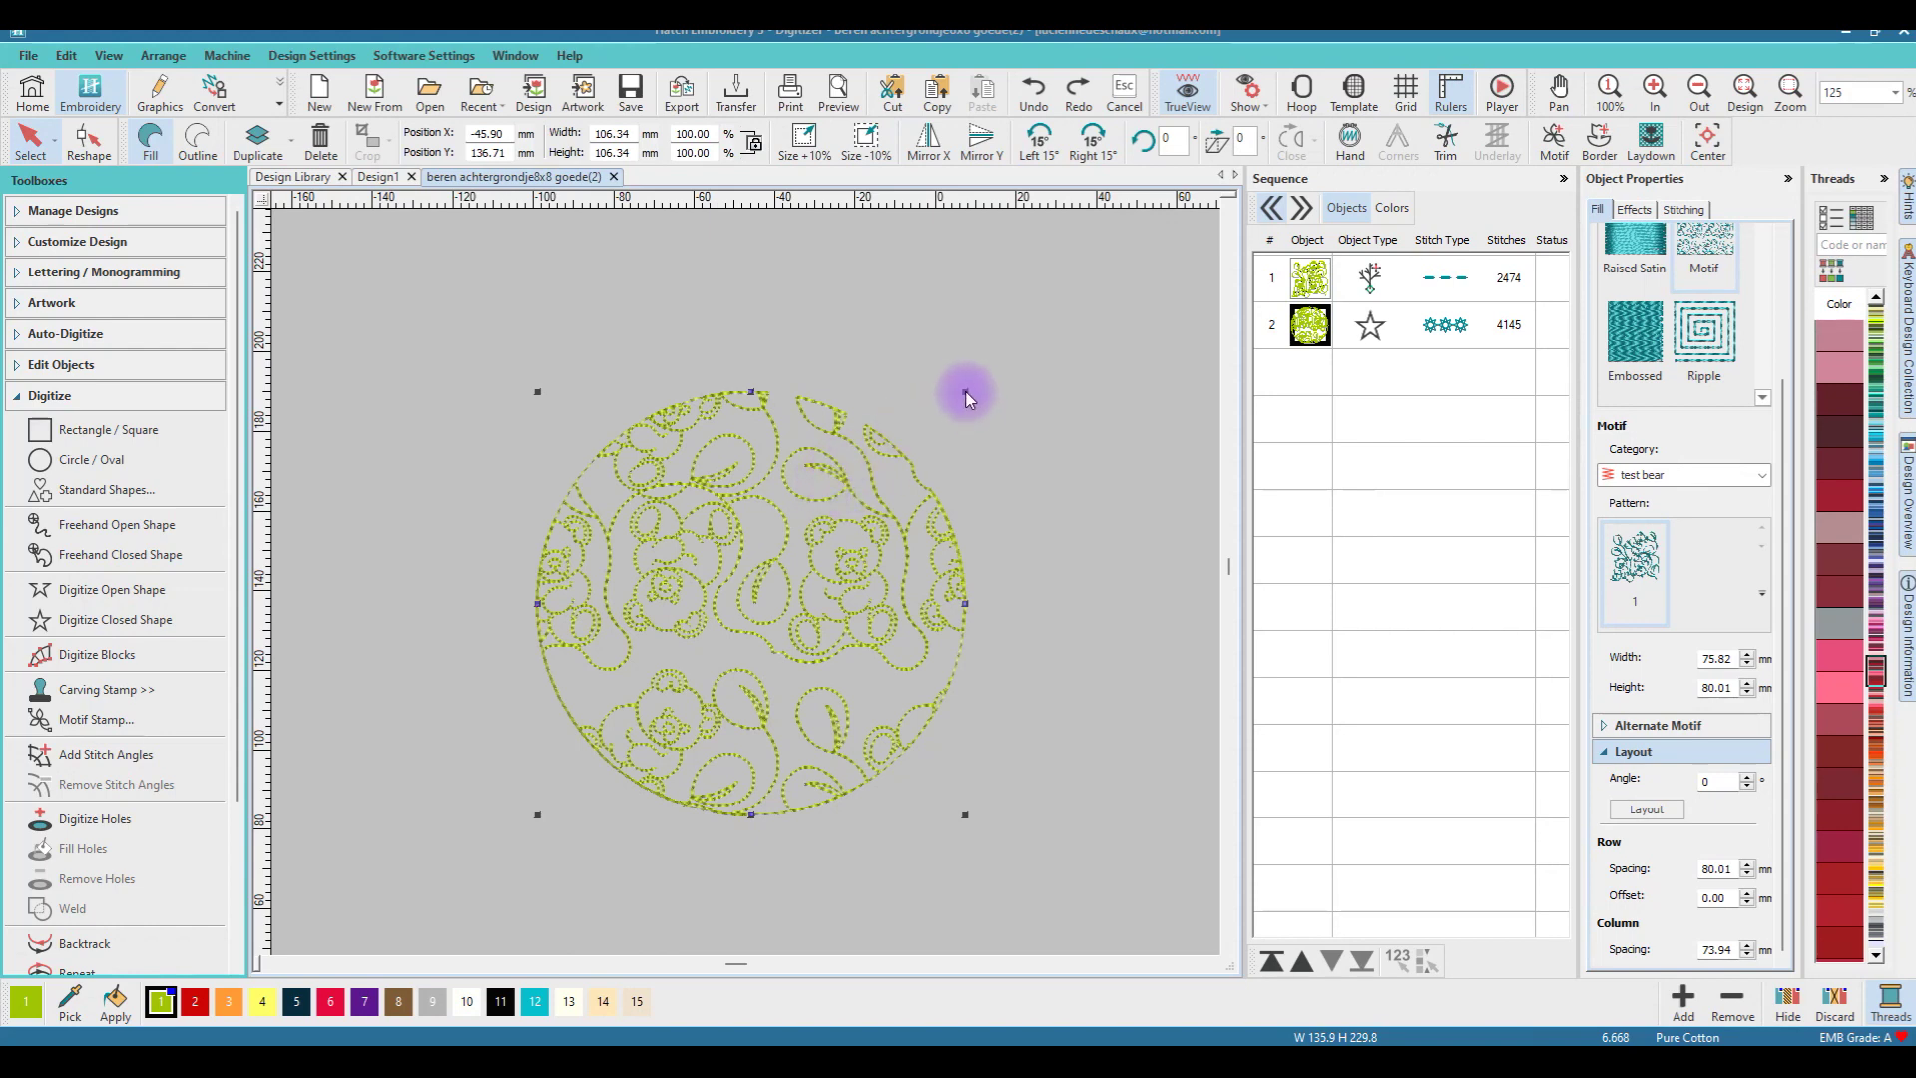
Drag the circle's top-right handle outward to resize it to 145.10 x 136.44 mm
left_click_drag(965, 394, 970, 398)
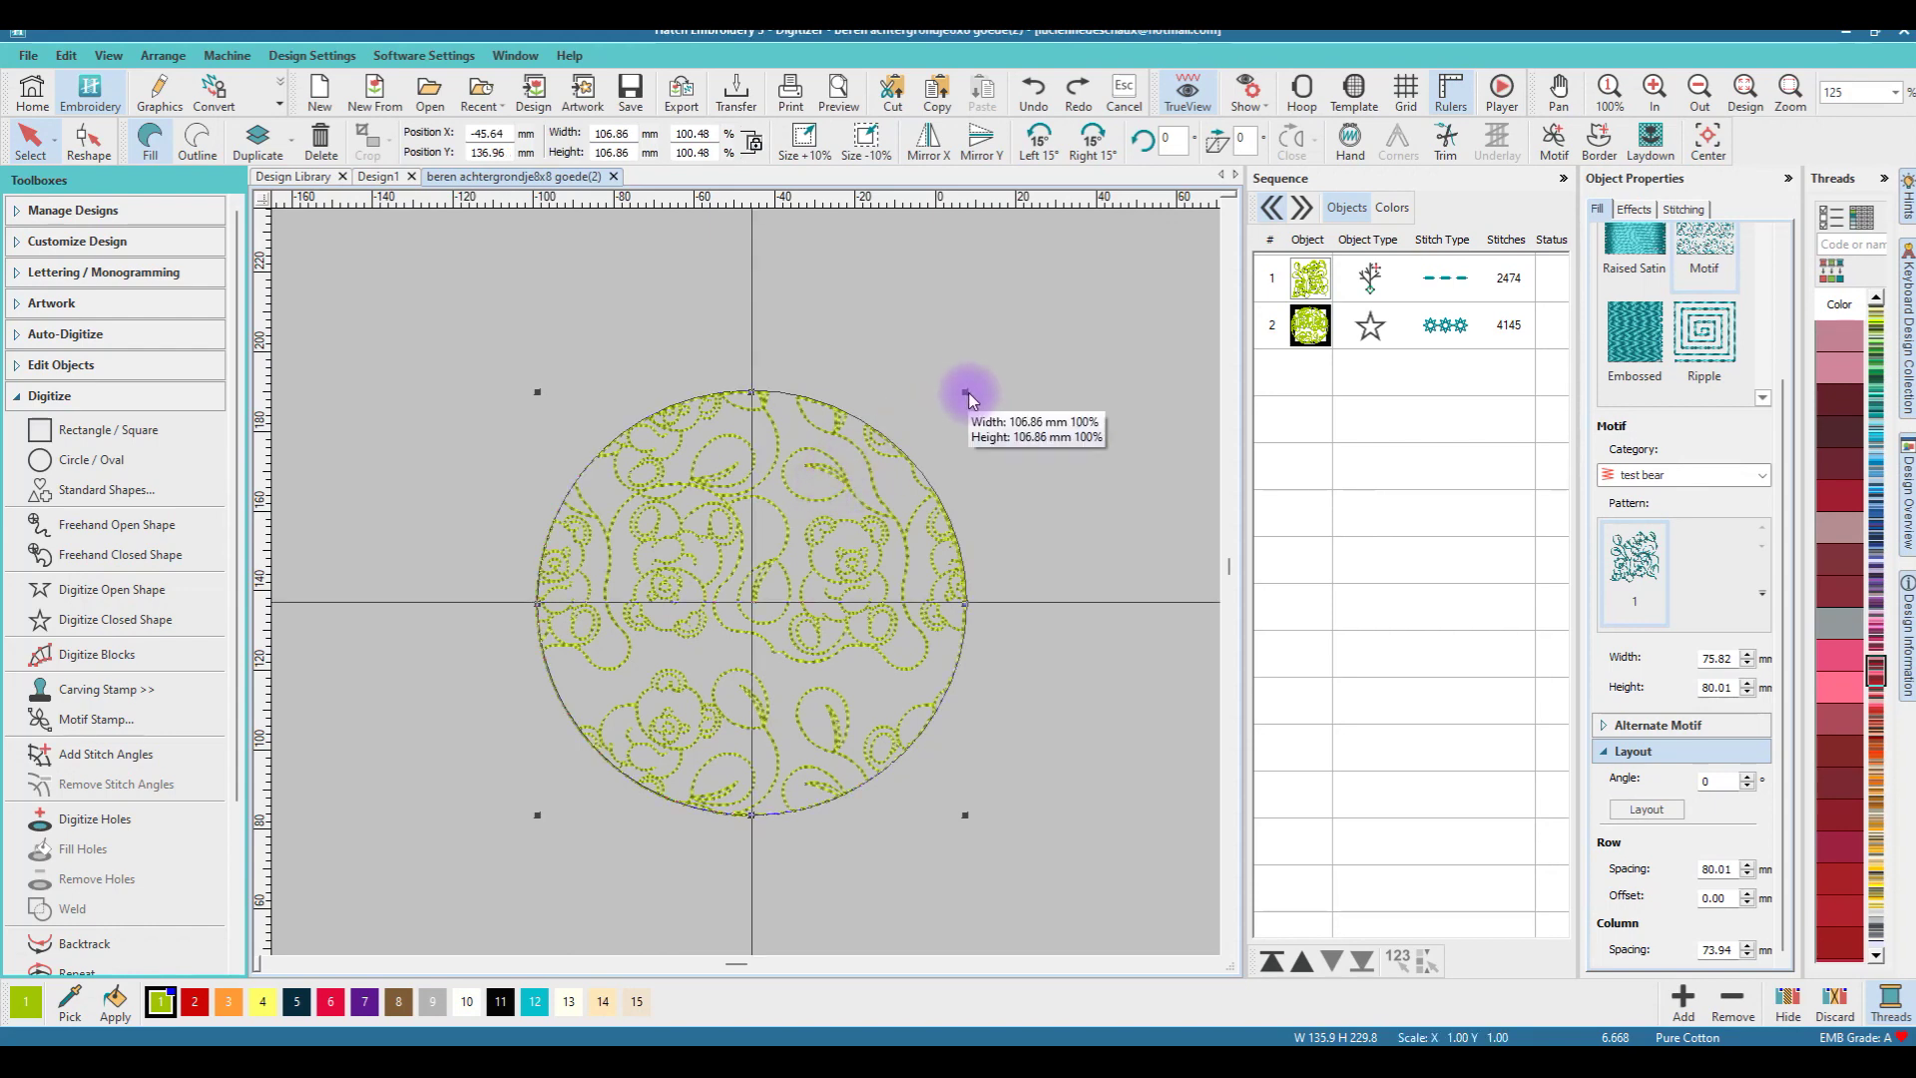
left_click_drag(967, 398, 1060, 328)
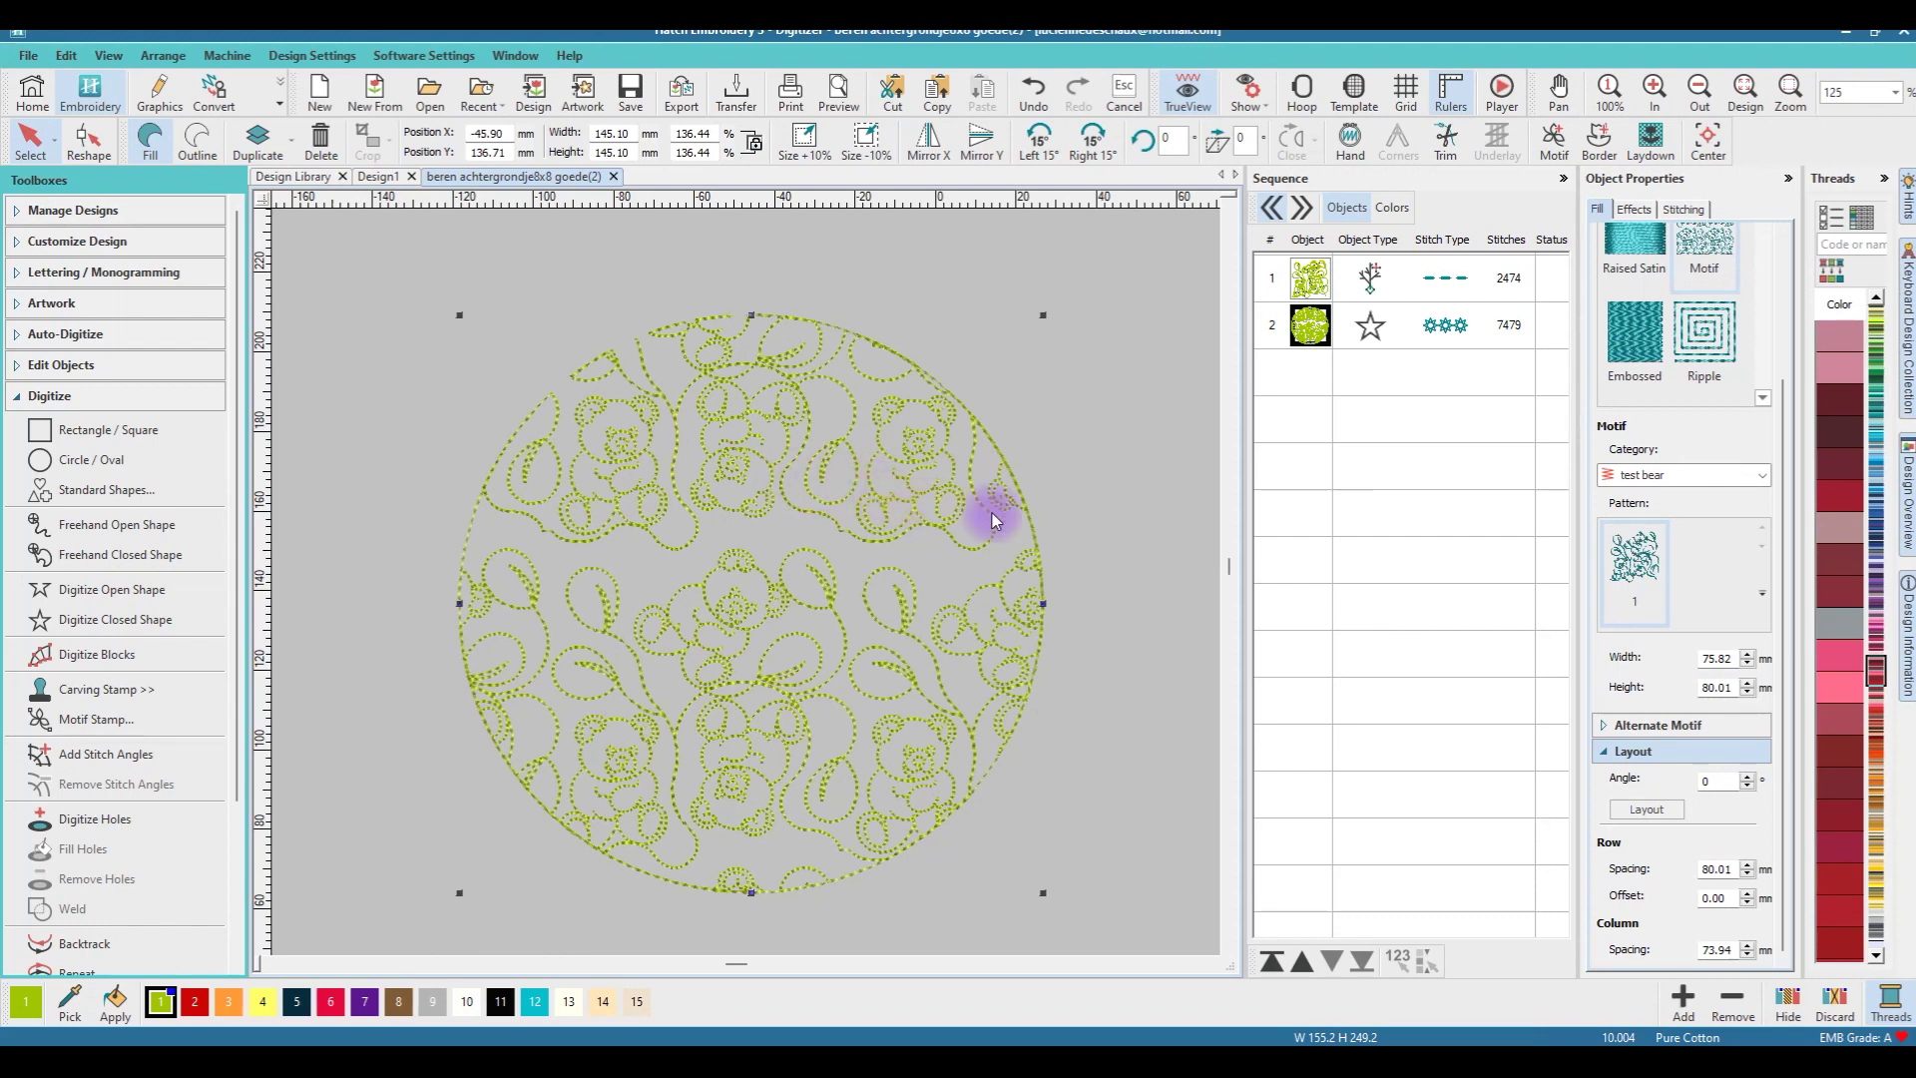
Undo the enlargement so the circle is 106.34 mm, then set motif row spacing to 75.01 mm
key("ctrl+z")
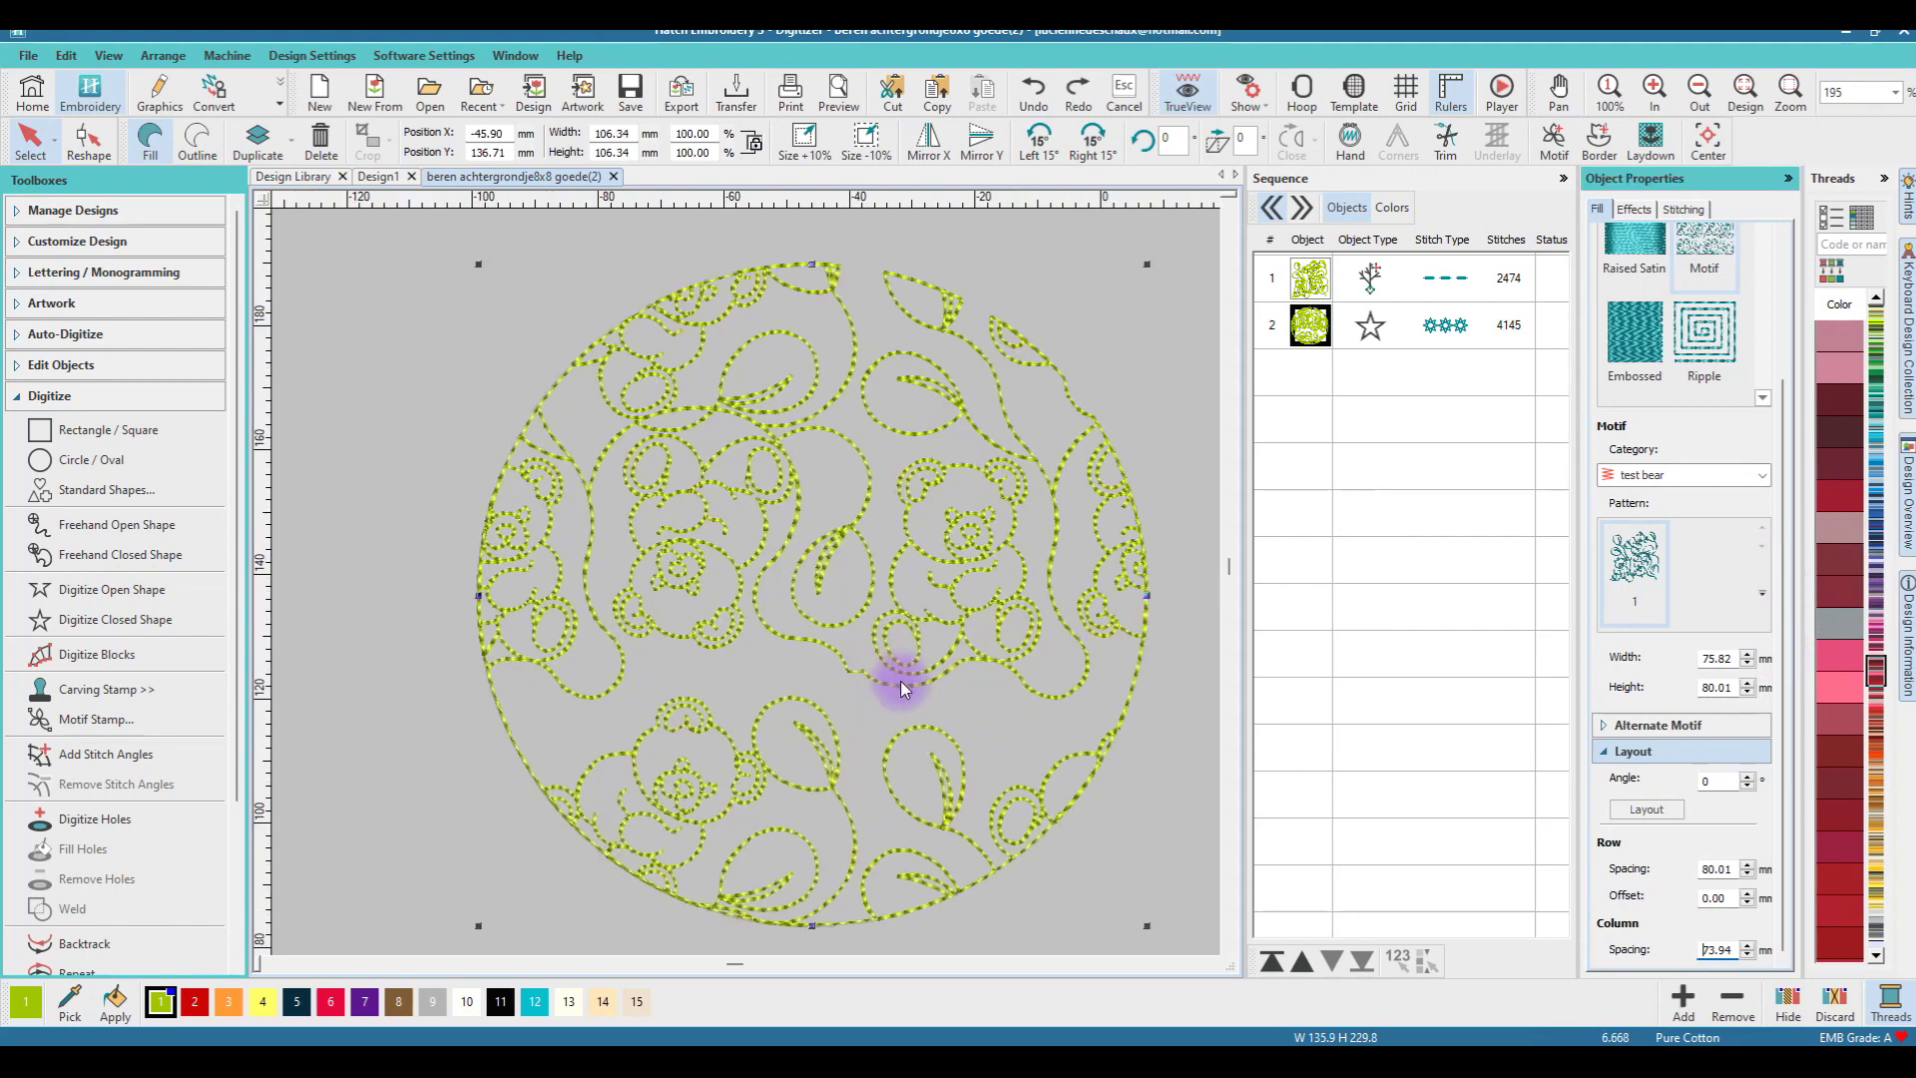
scroll(900, 680, "up", 1)
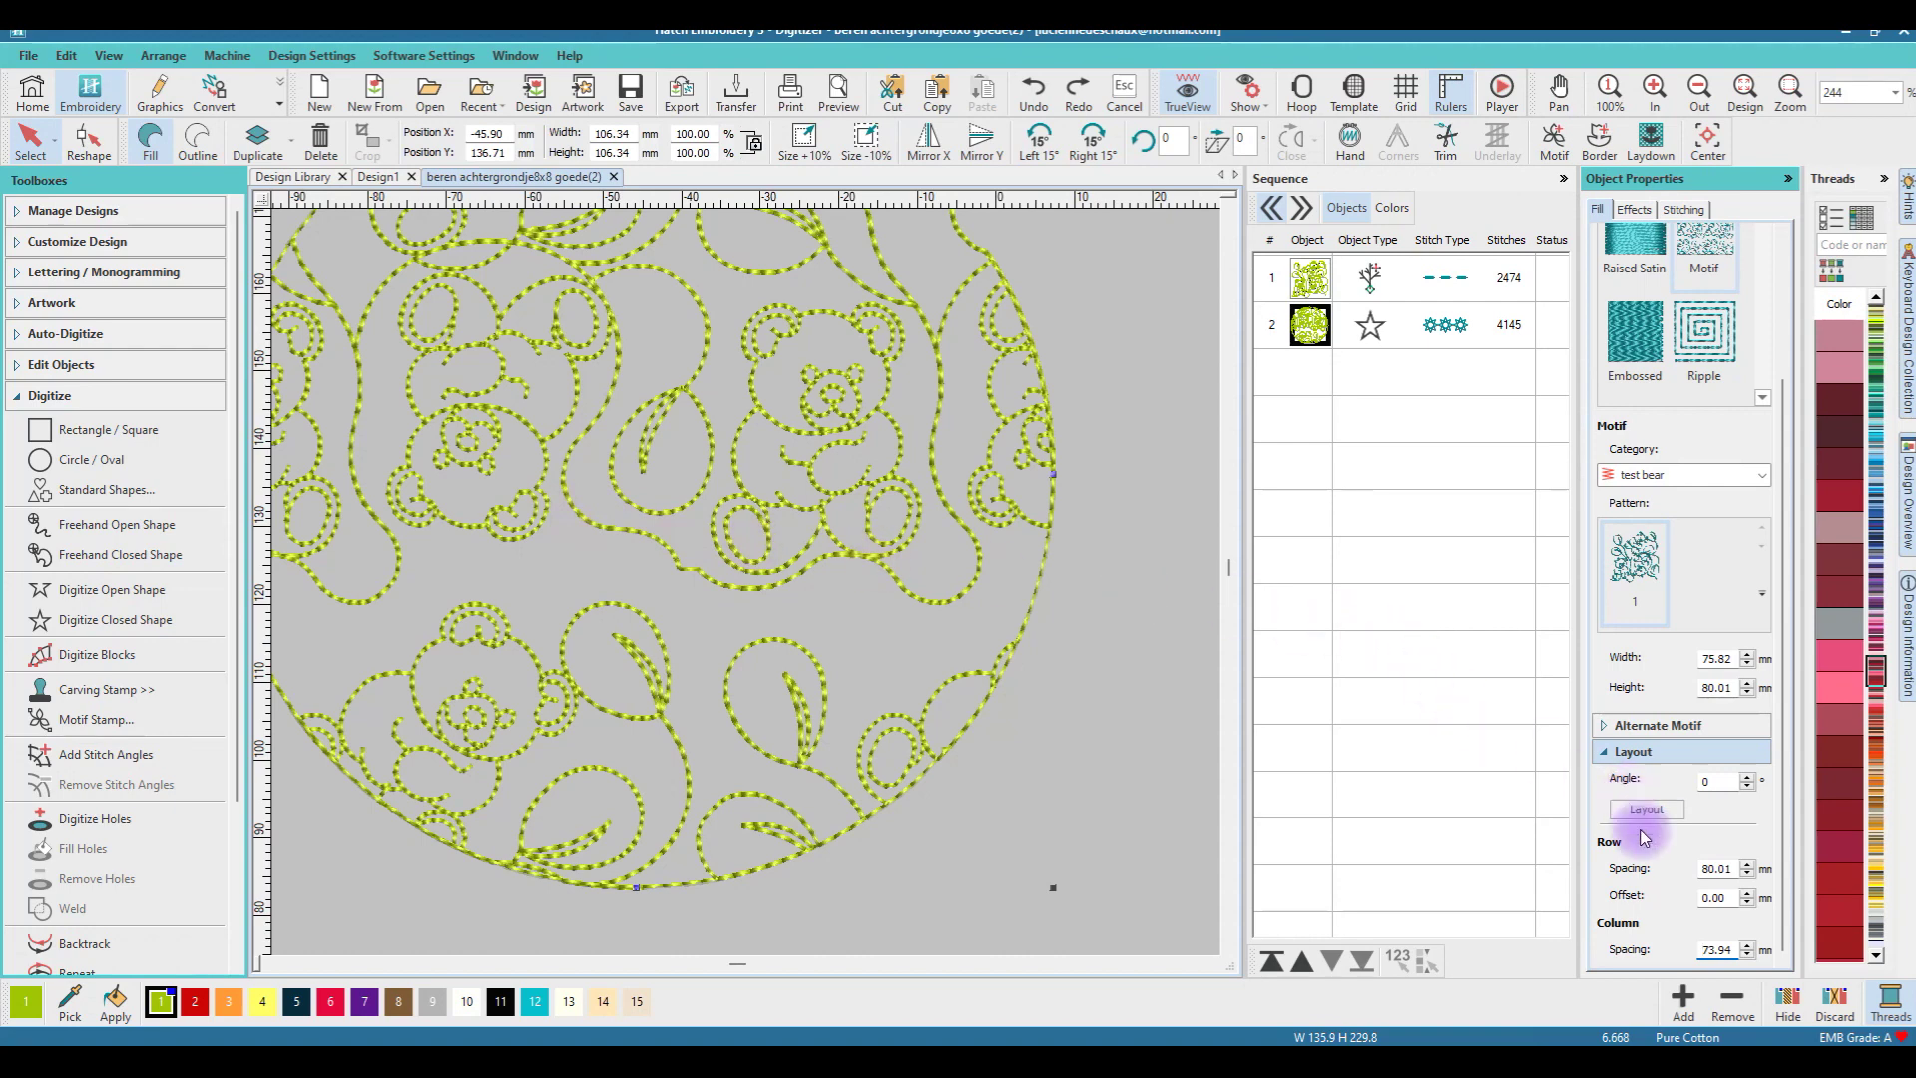
double_click(1708, 869)
type("7")
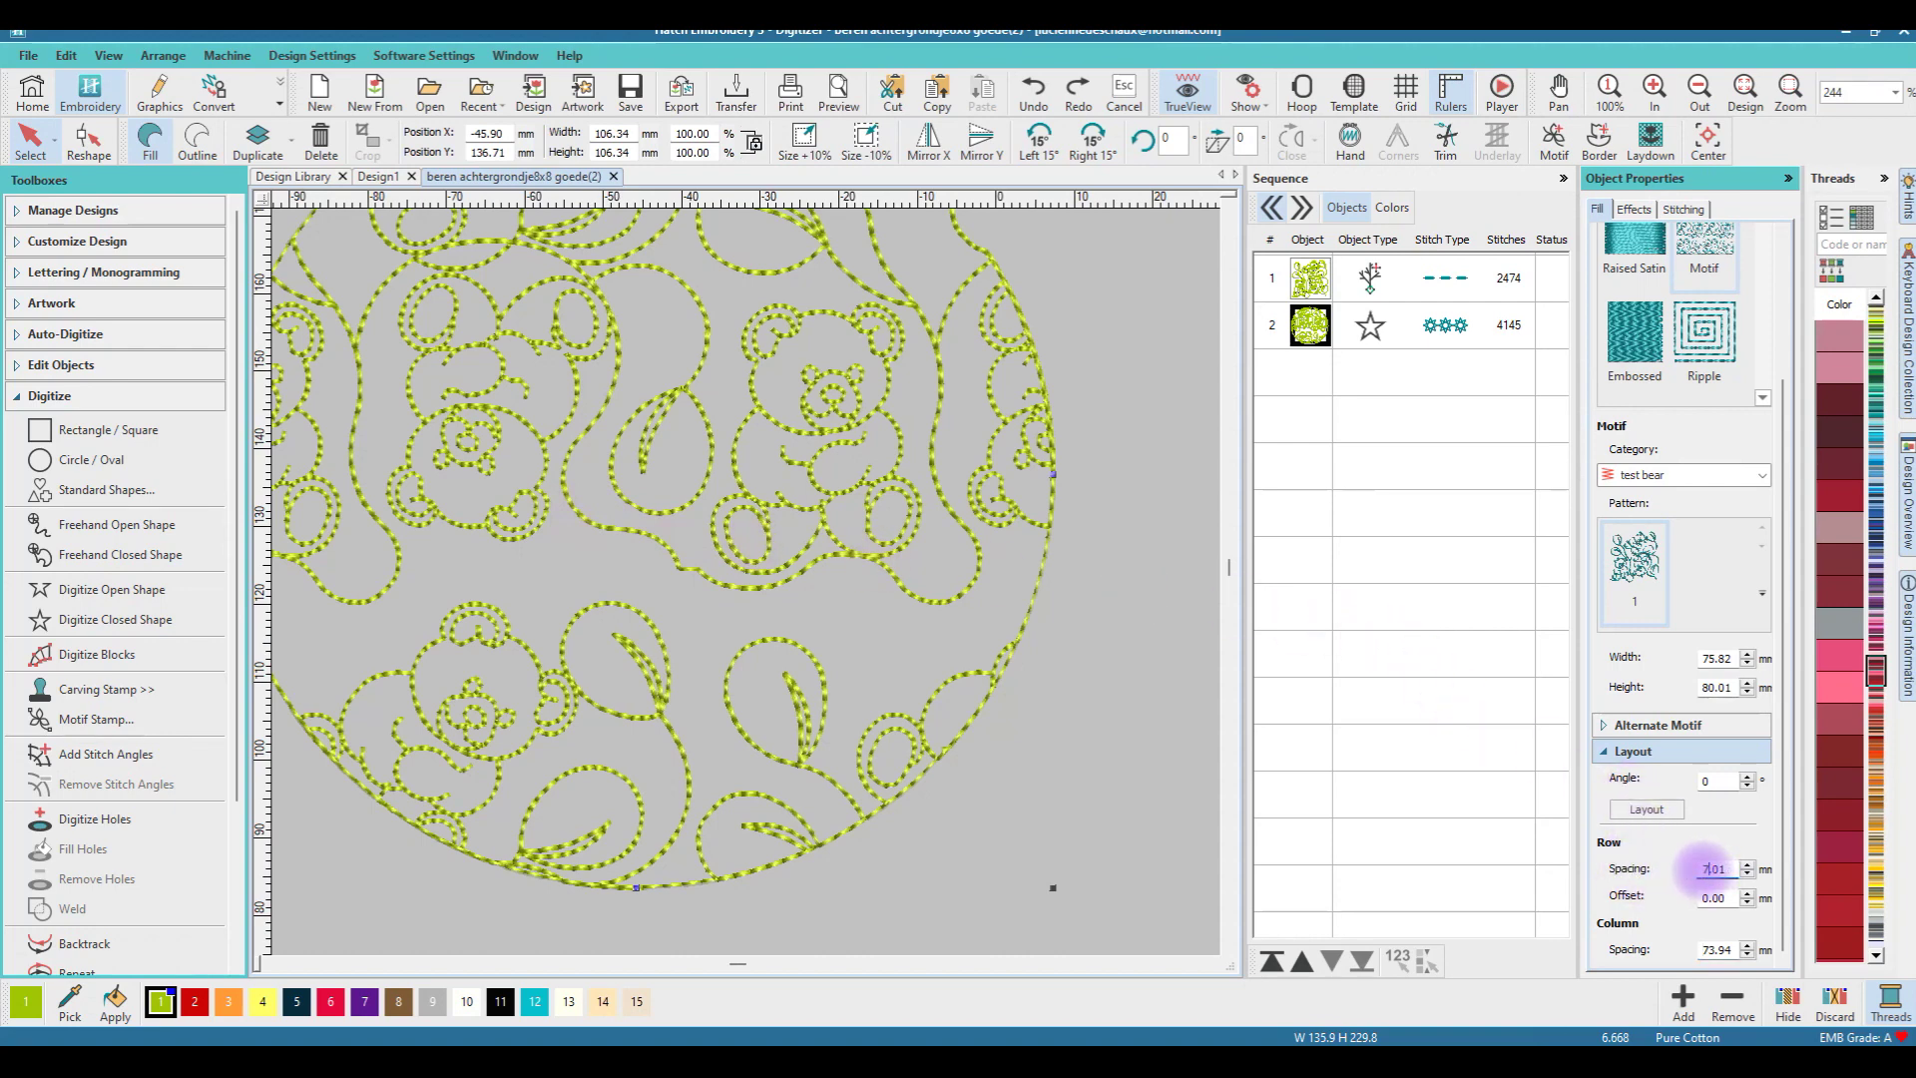
type("5")
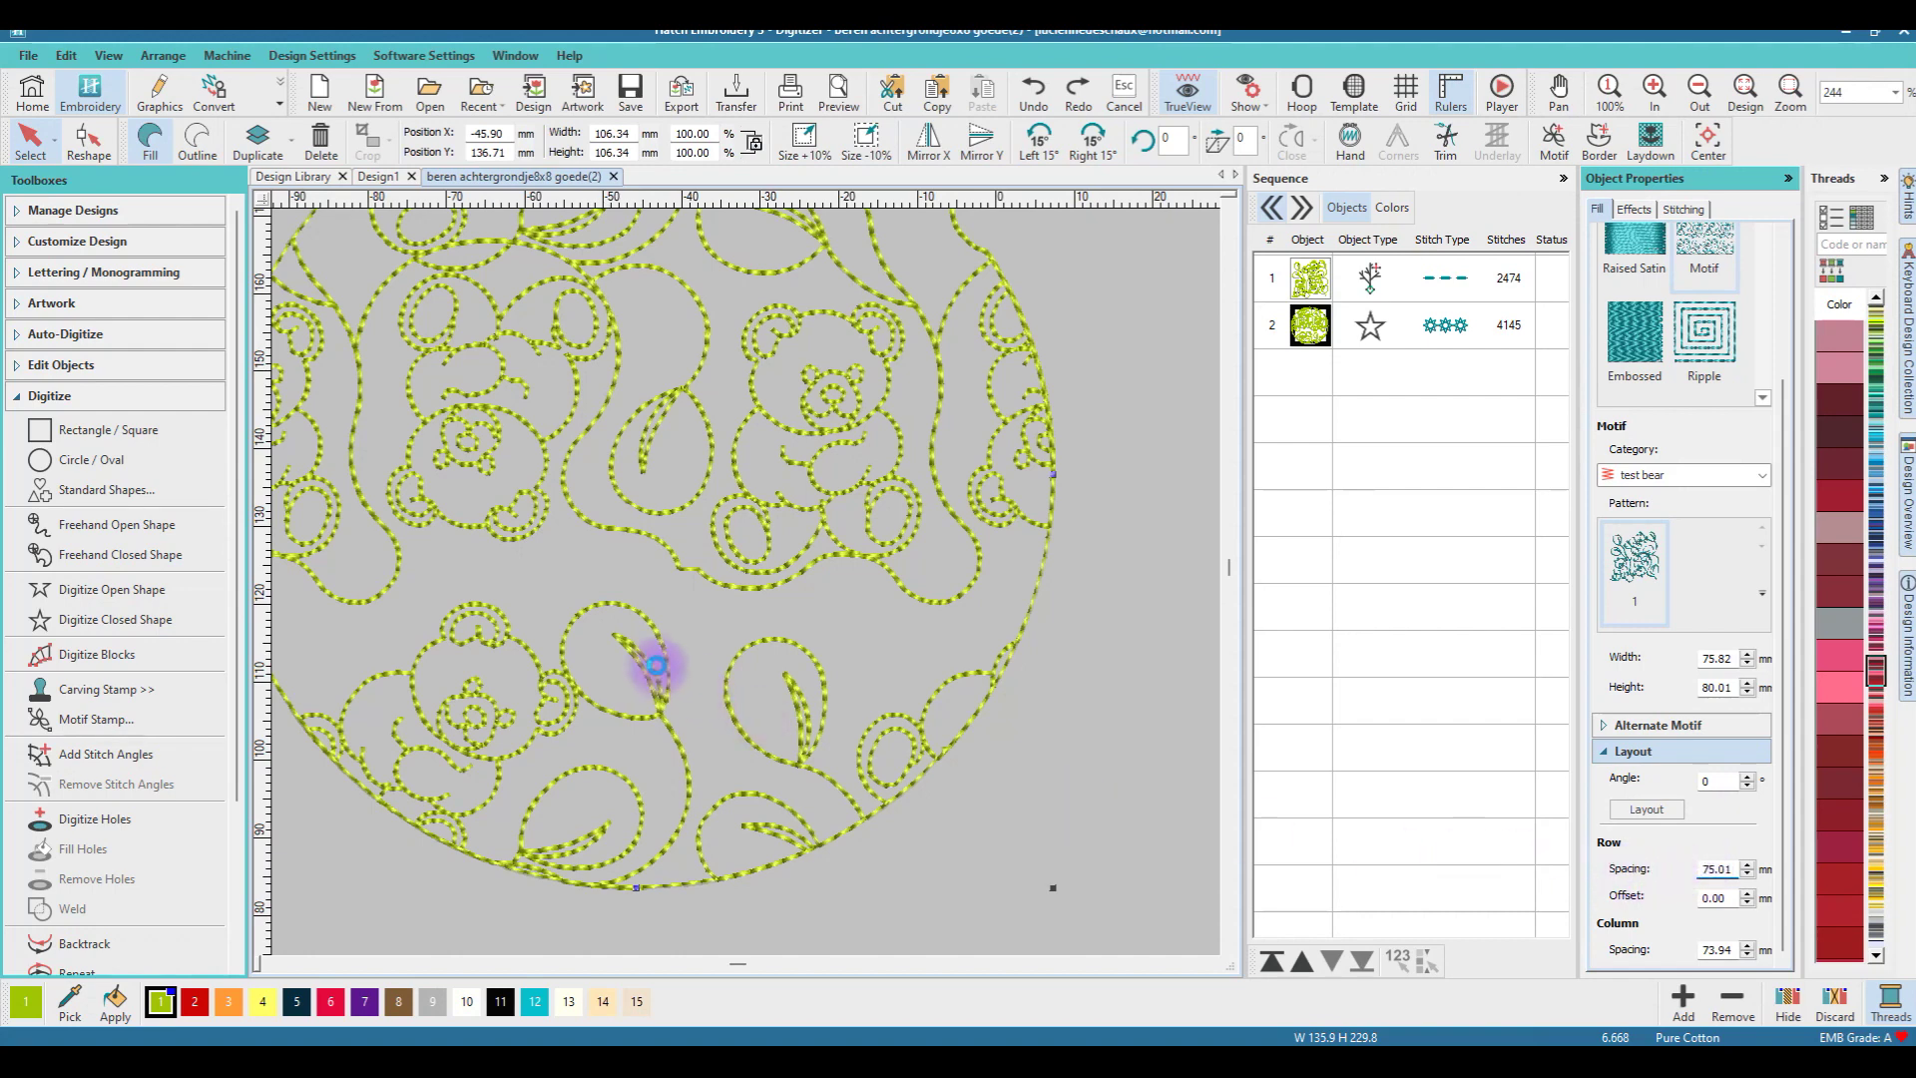
left_click(656, 666)
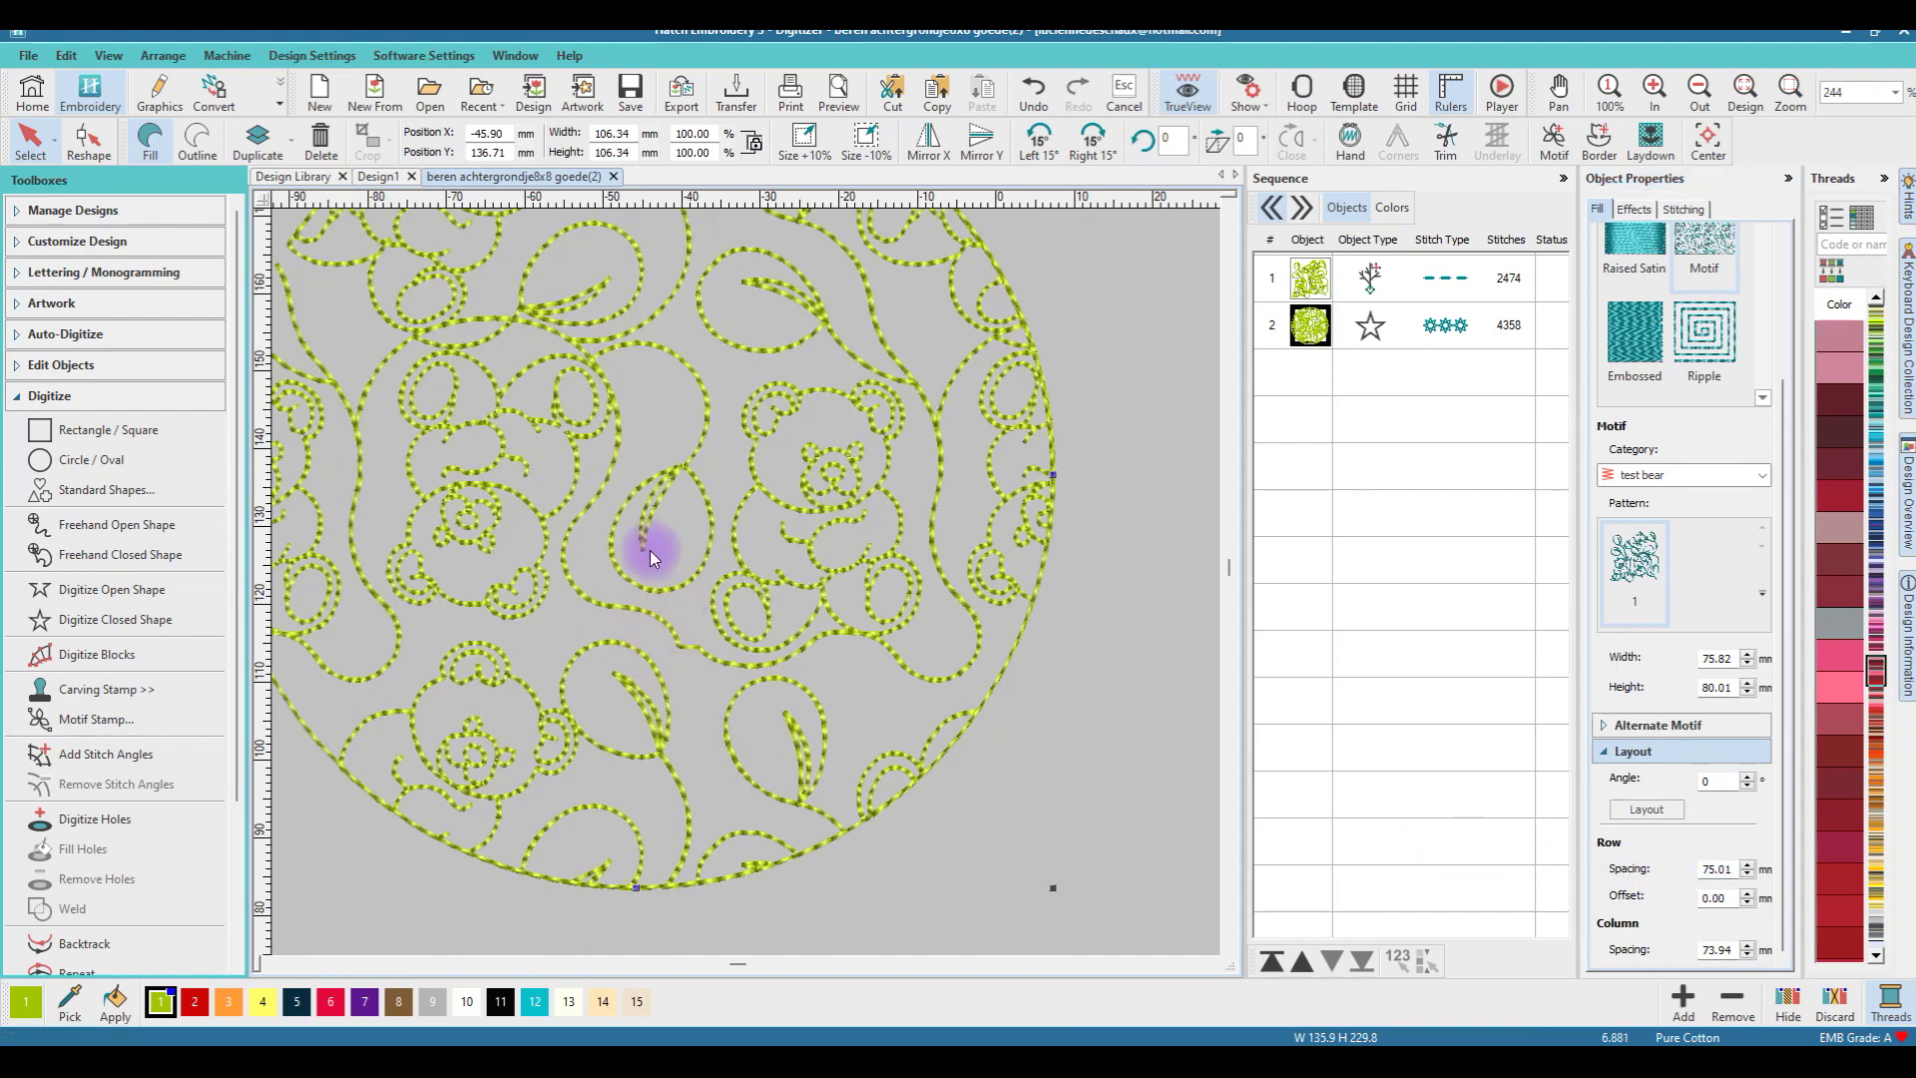
scroll(618, 584, "down", 3)
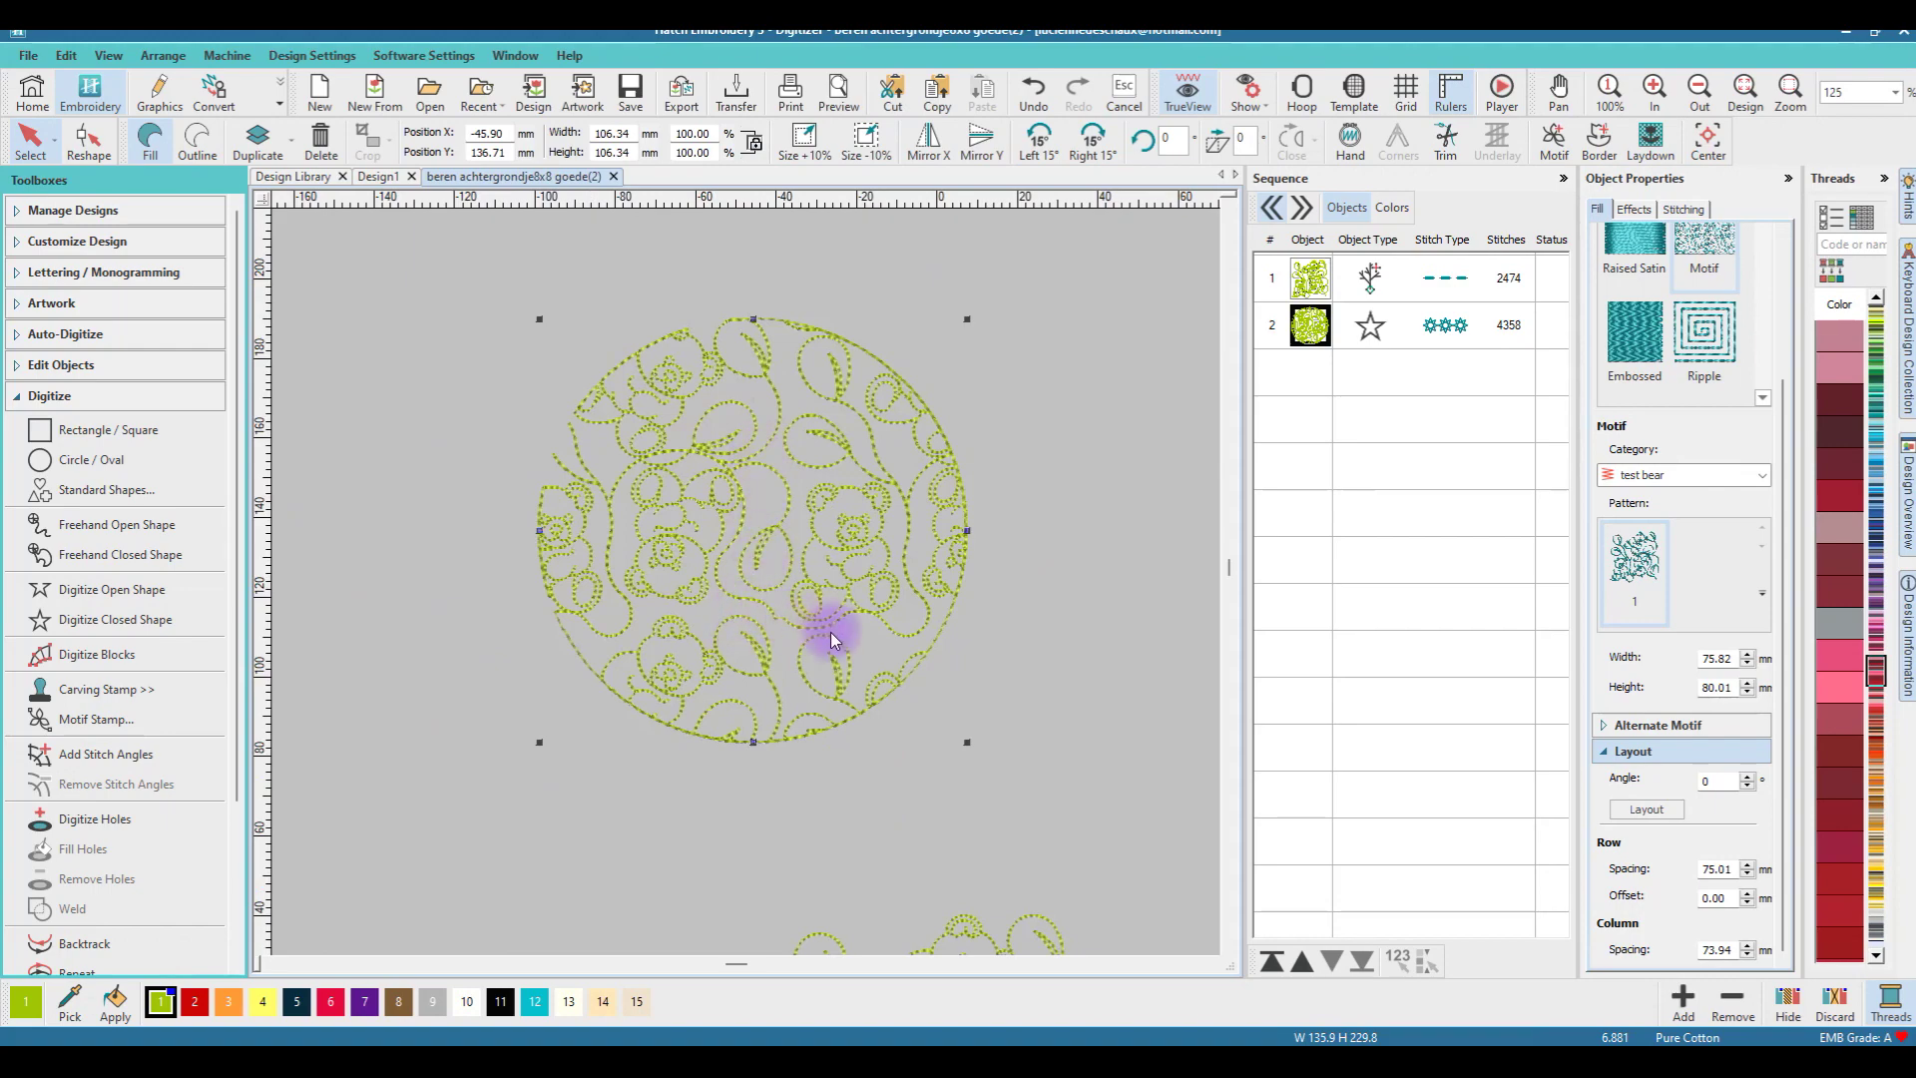
scroll(745, 582, "up", 7)
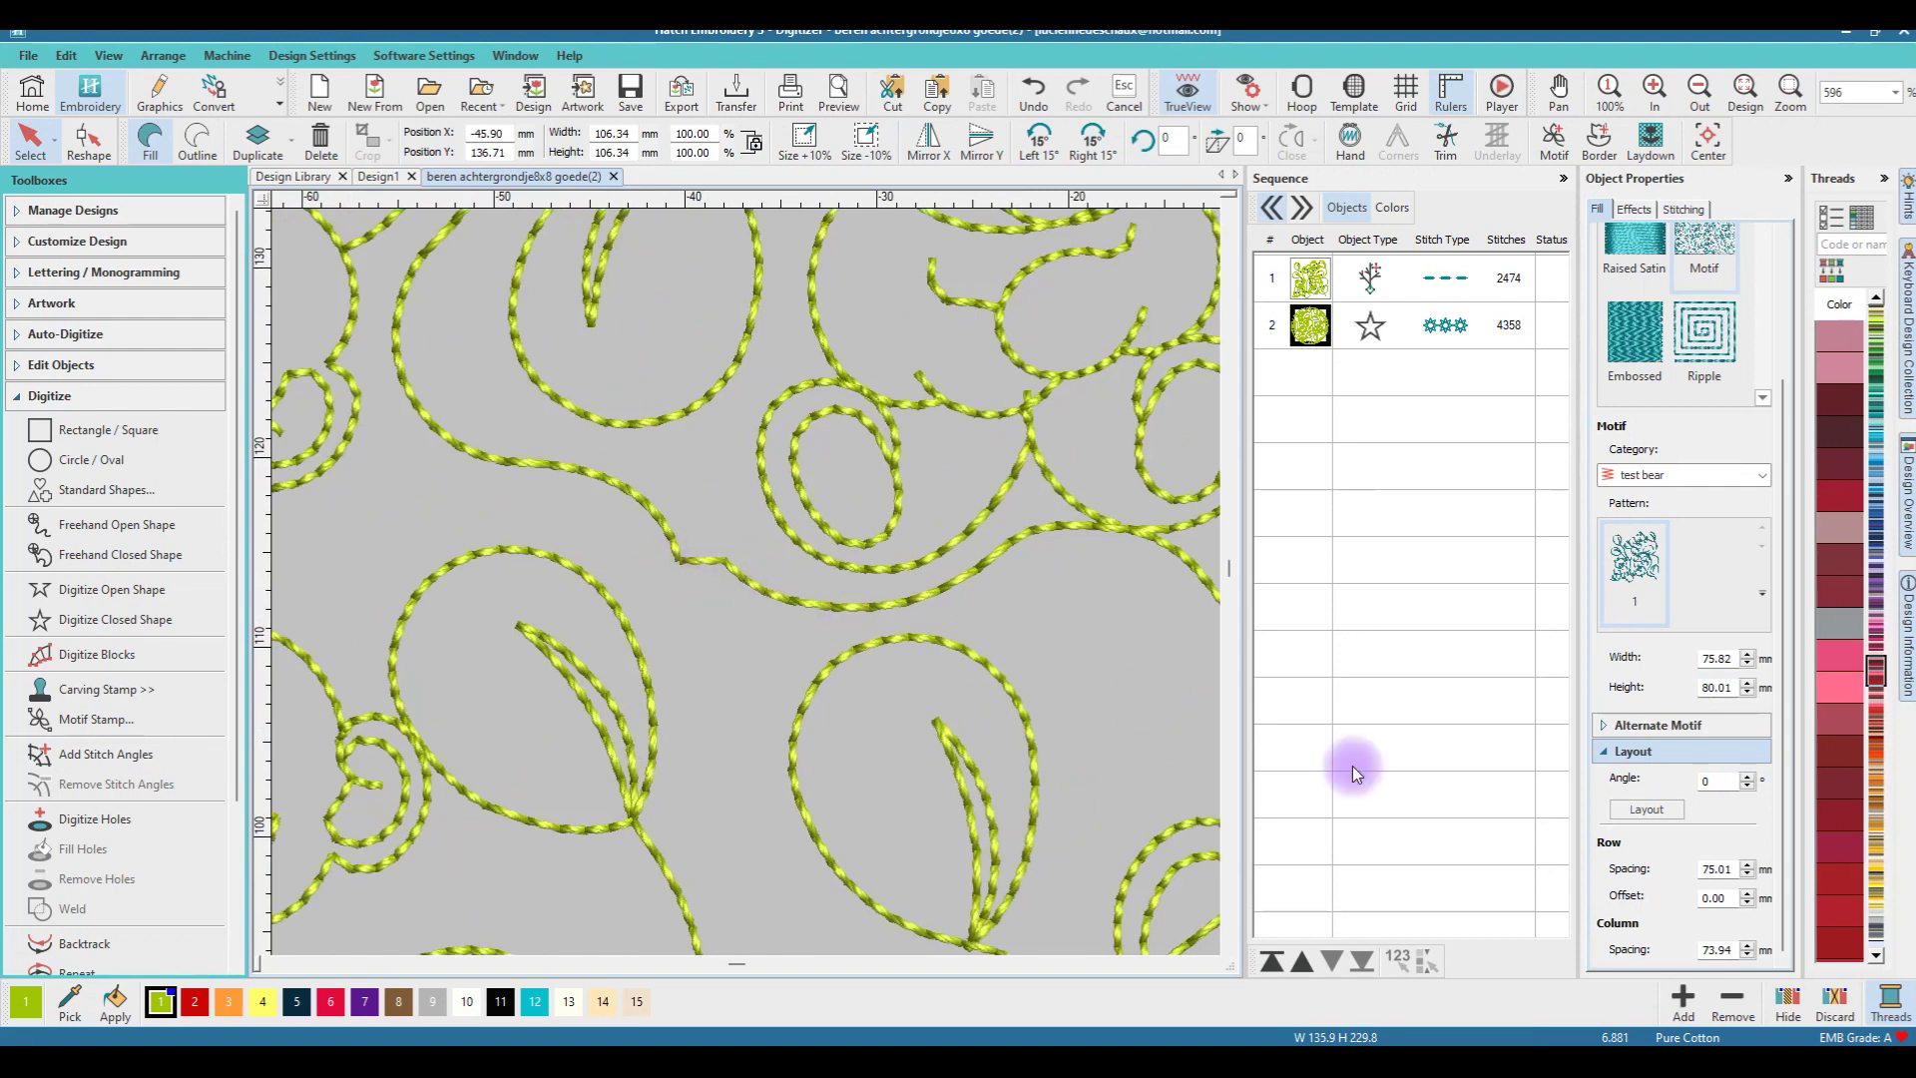
Change the bear motif's column spacing from 73.94 mm to 71.94 mm, giving 4454 stitches
left_click(1712, 949)
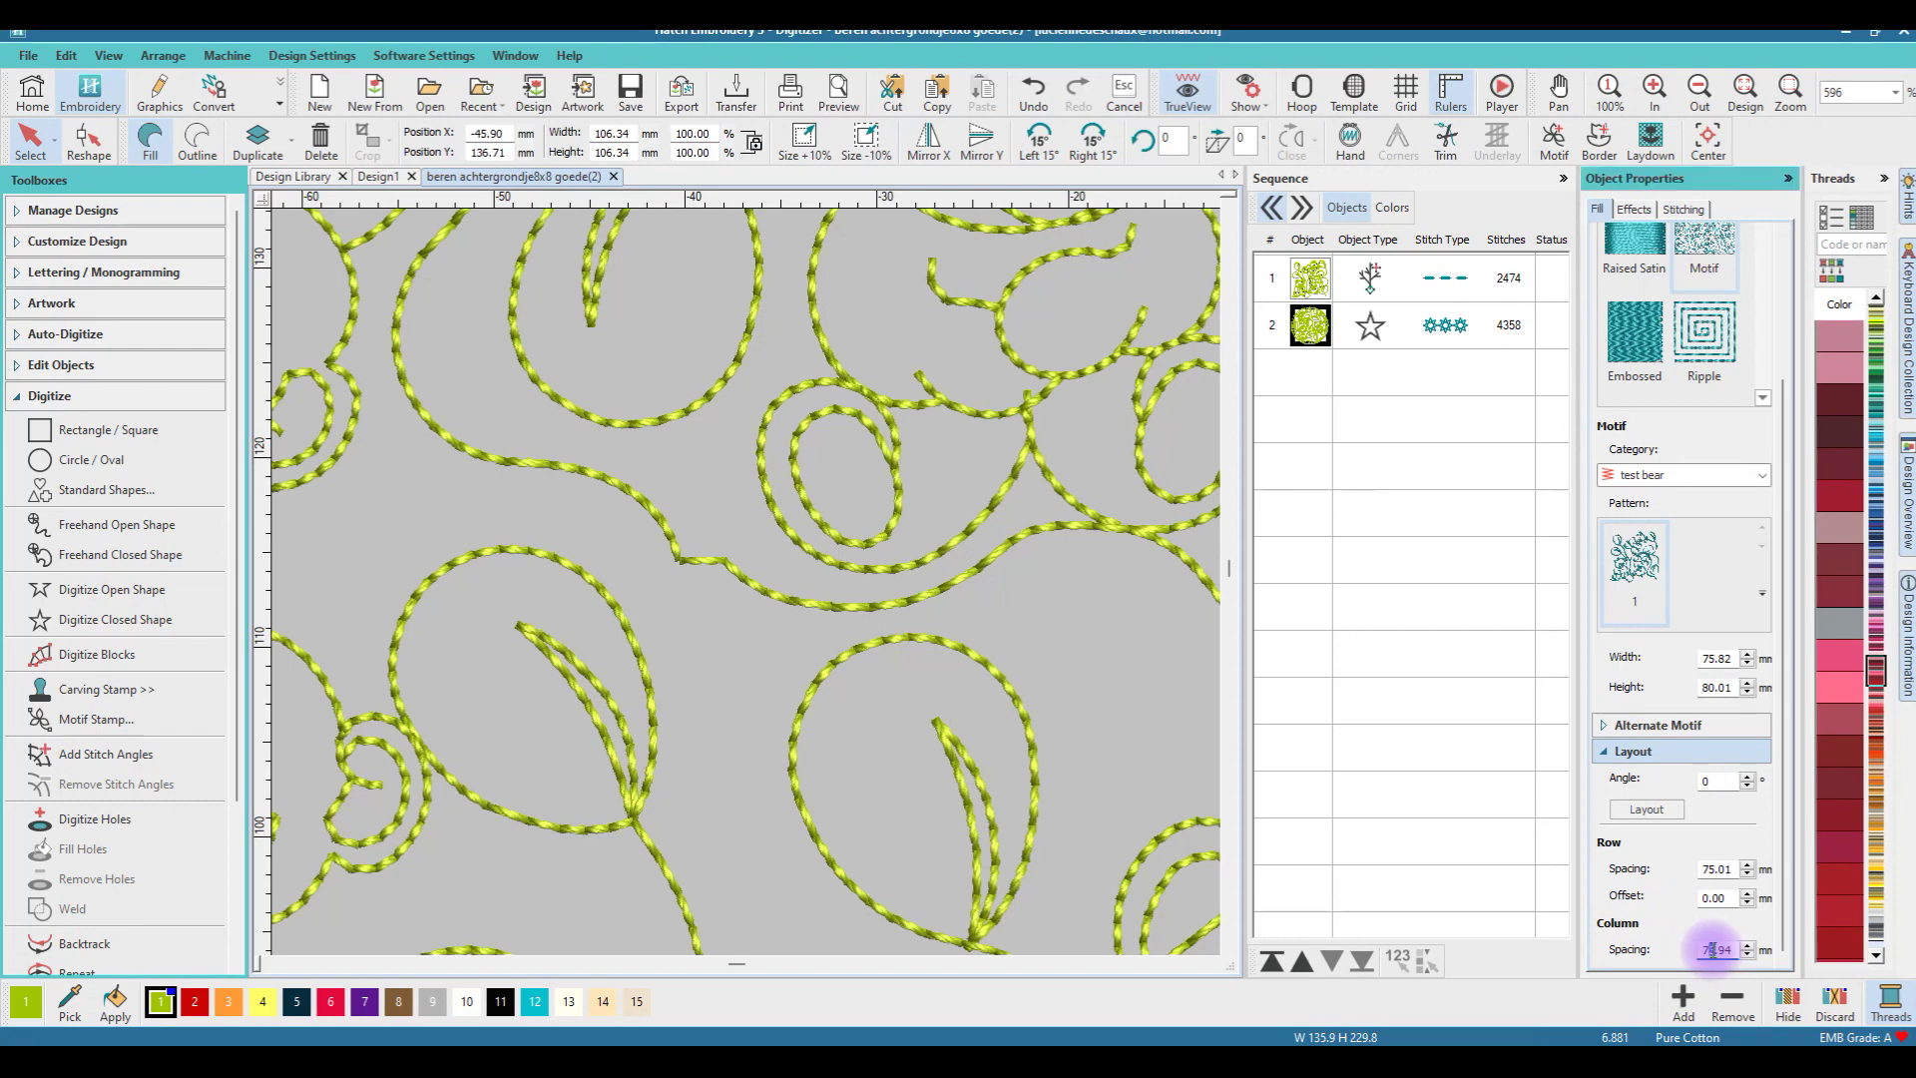
left_click_drag(1712, 949, 1724, 965)
type("71")
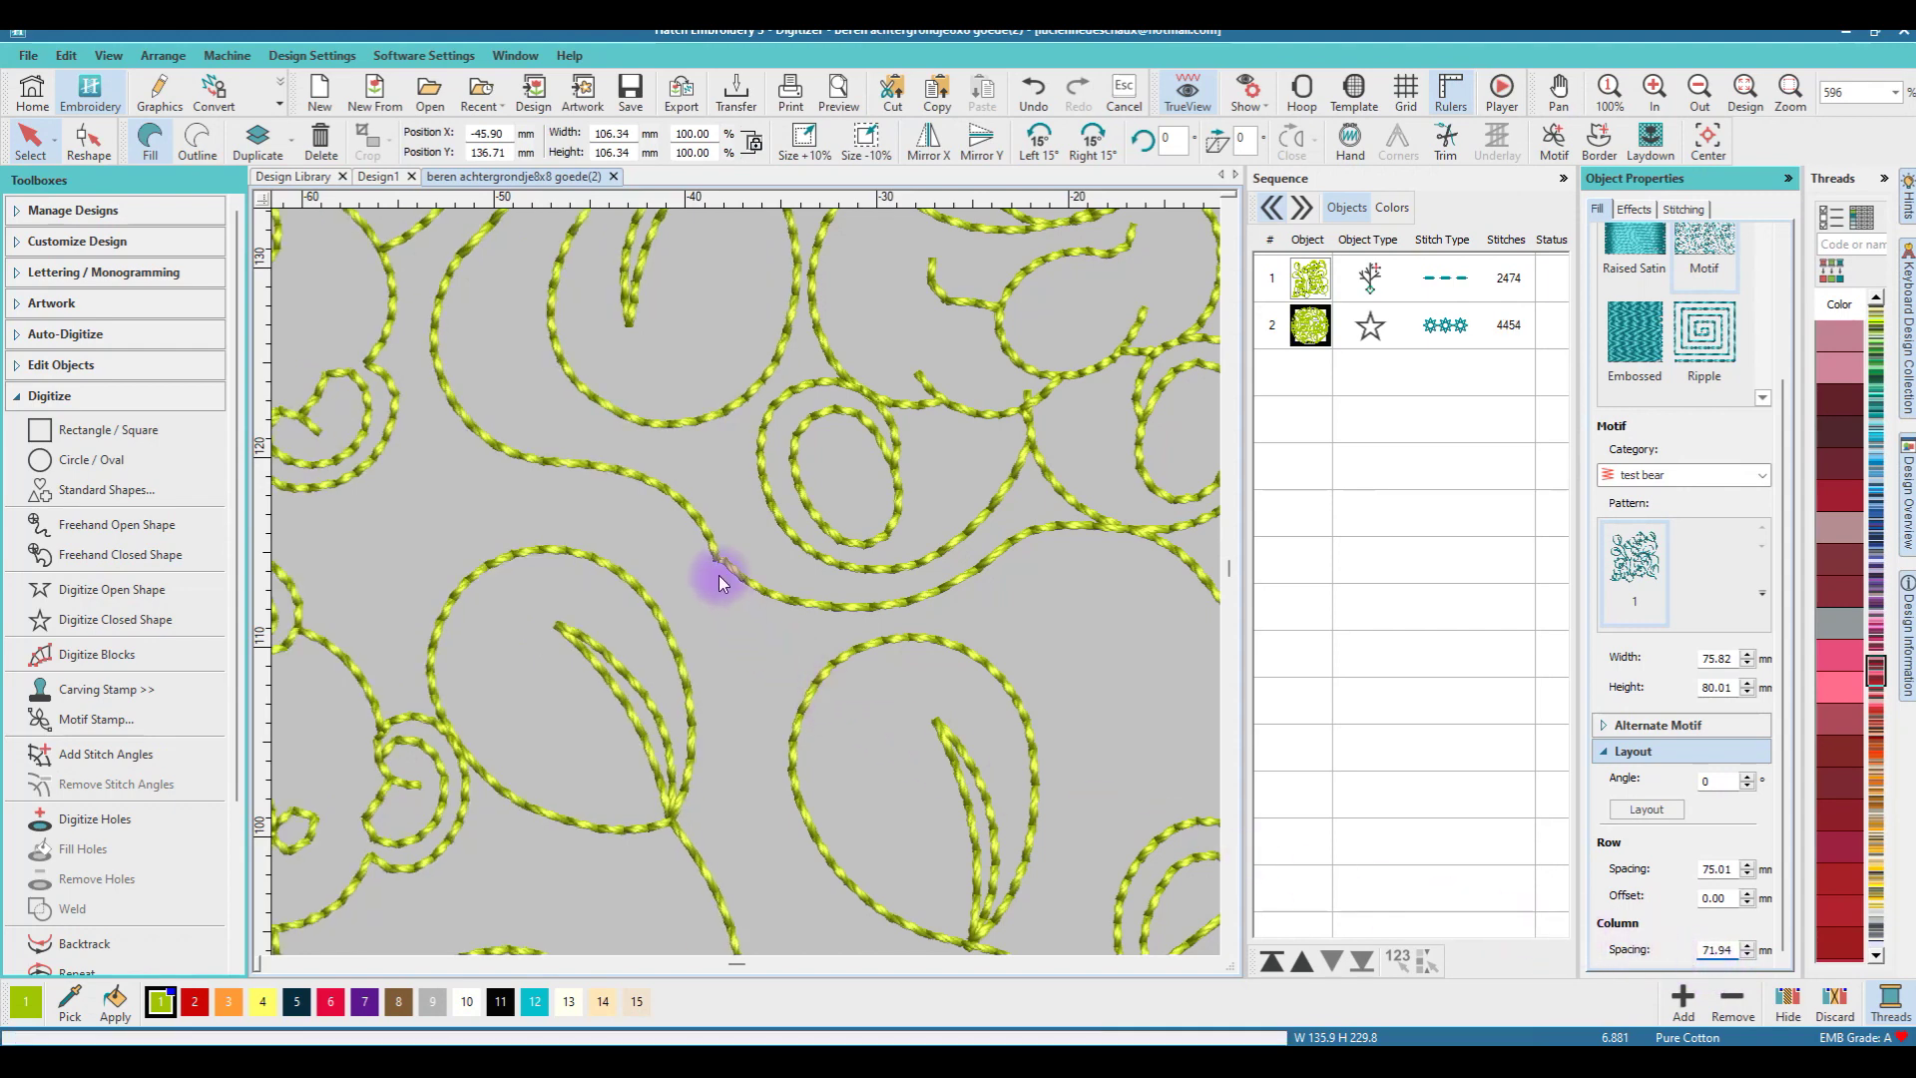
scroll(746, 583, "down", 1)
scroll(745, 583, "down", 3)
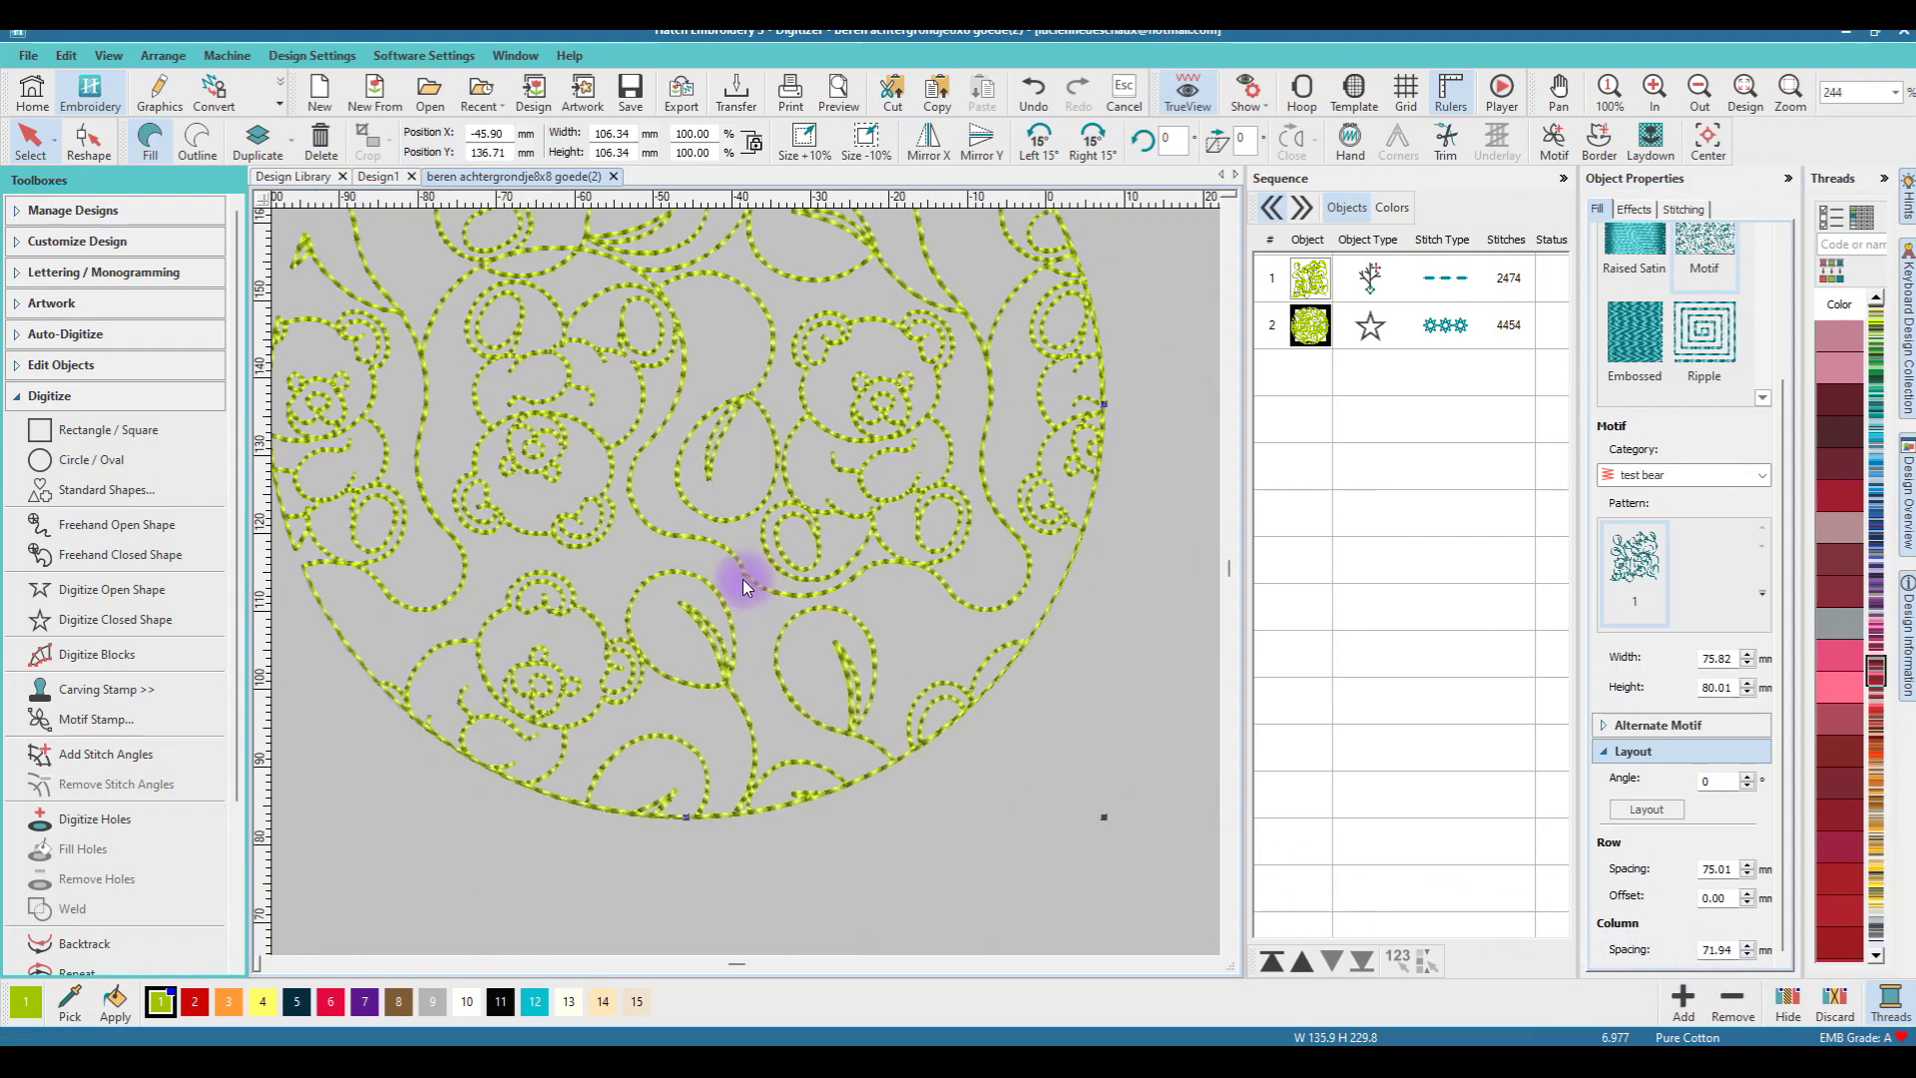
scroll(745, 582, "down", 2)
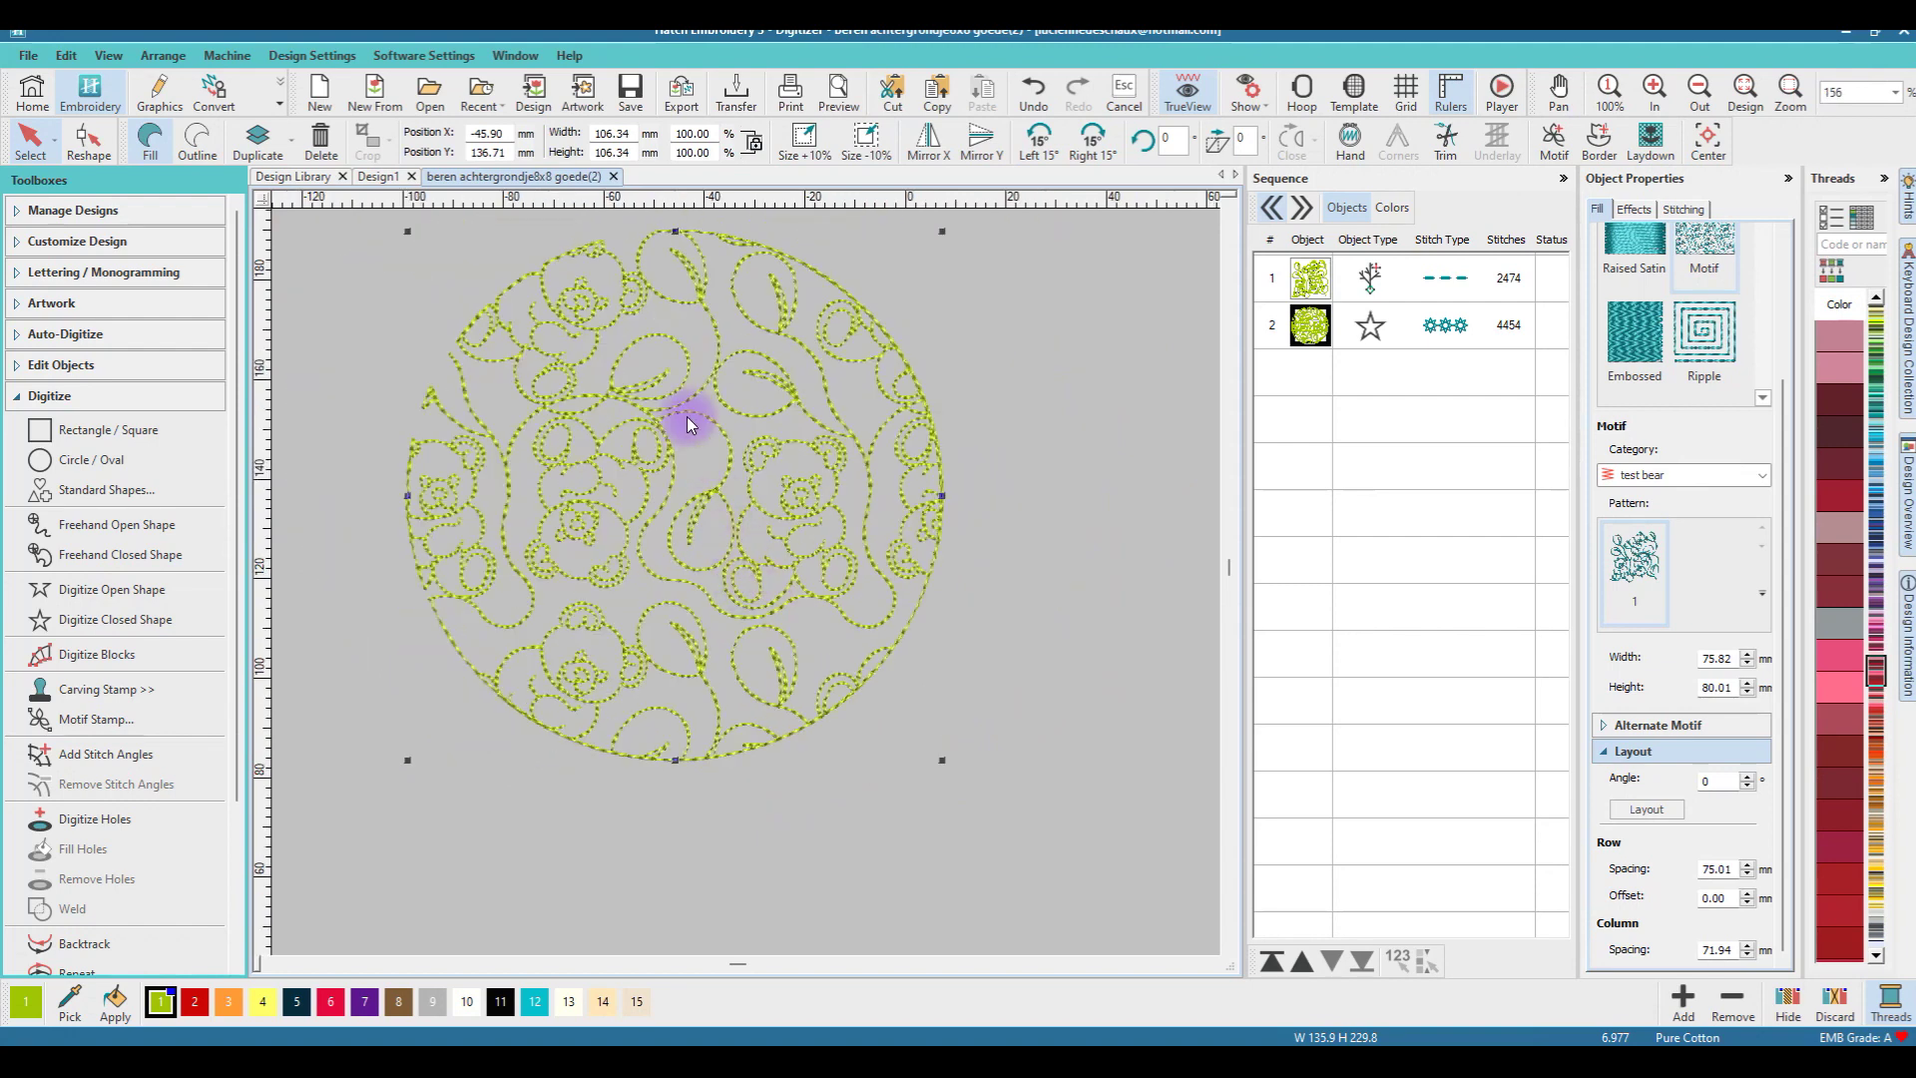